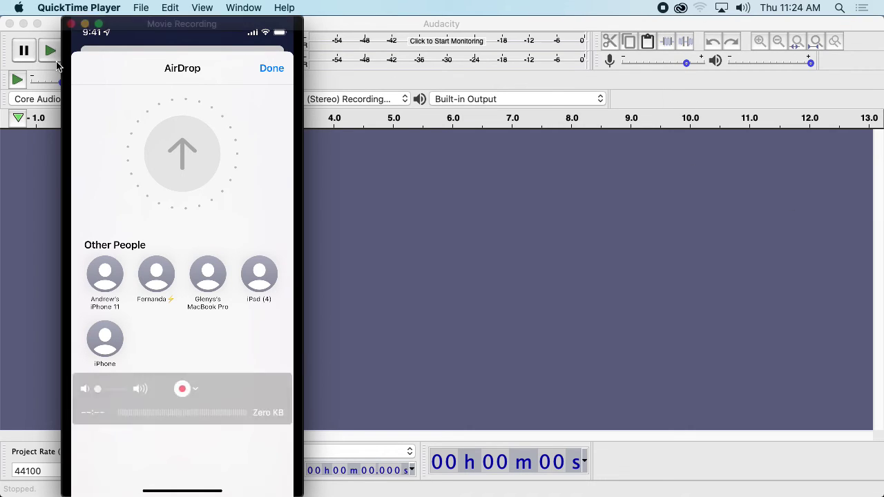
Open AirDrop in a new Finder window and allow discovery by Everyone
left_click(14, 66)
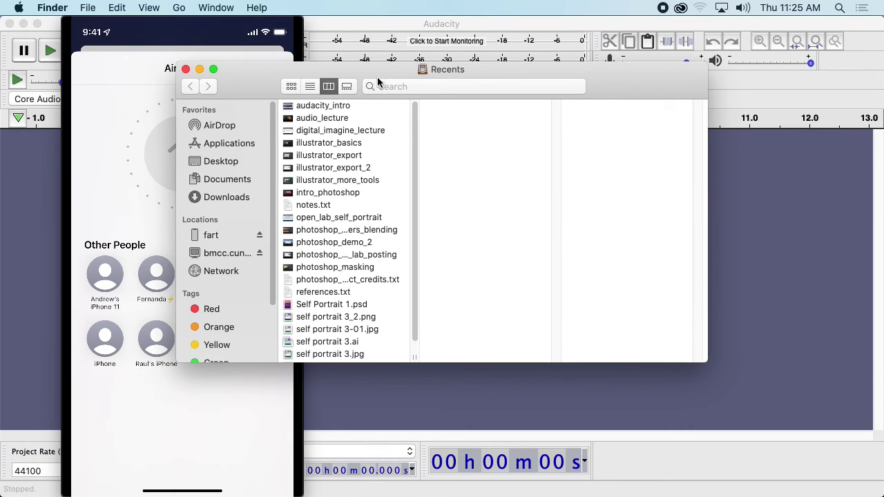
left_click_drag(381, 81, 511, 38)
left_click(339, 89)
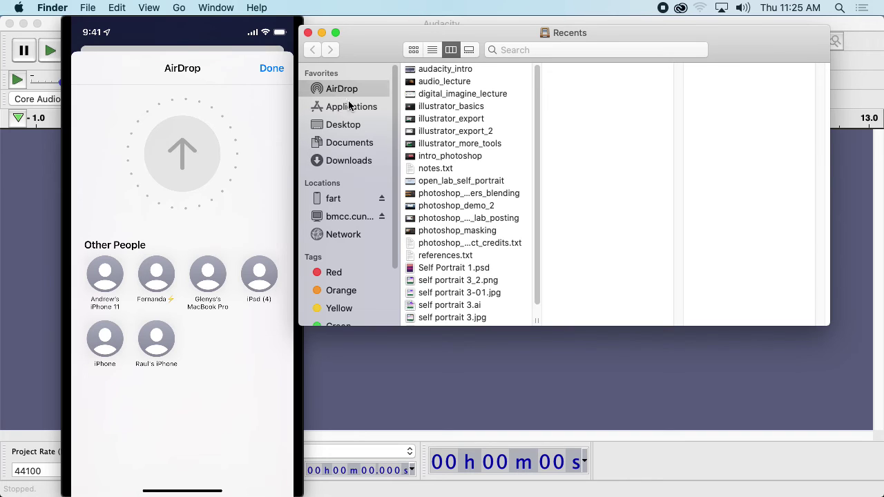
left_click_drag(821, 323, 711, 408)
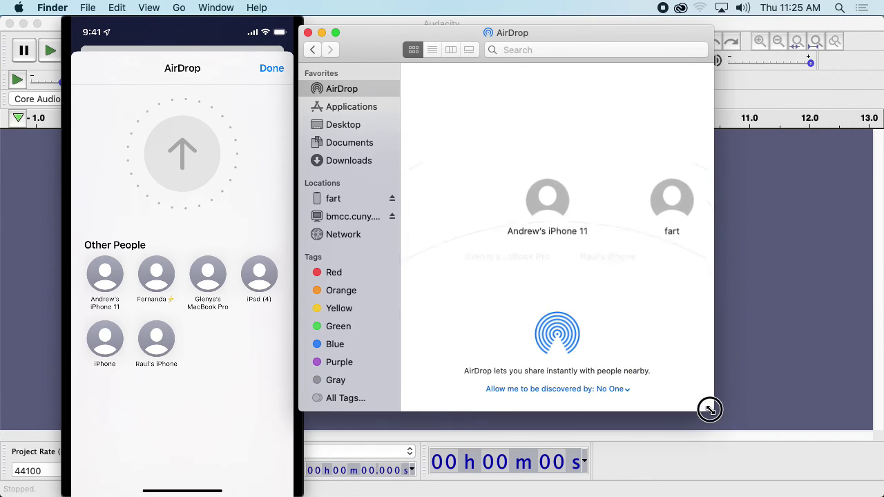
left_click(614, 389)
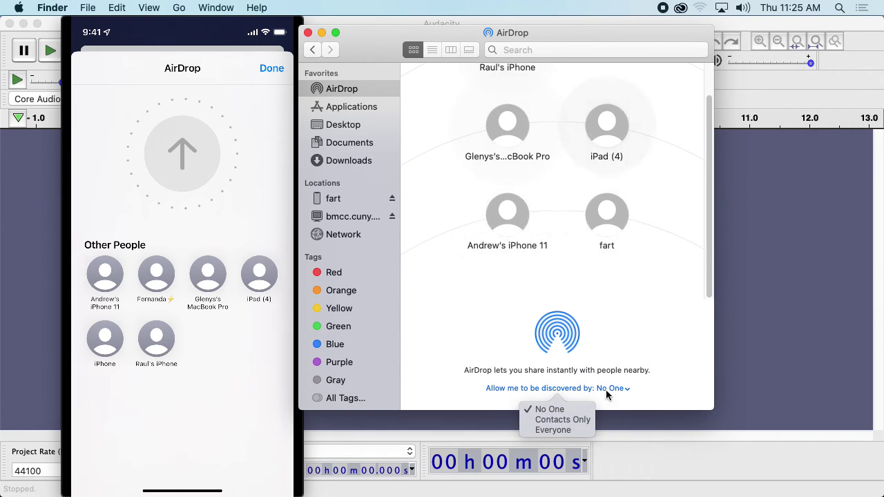
left_click(559, 430)
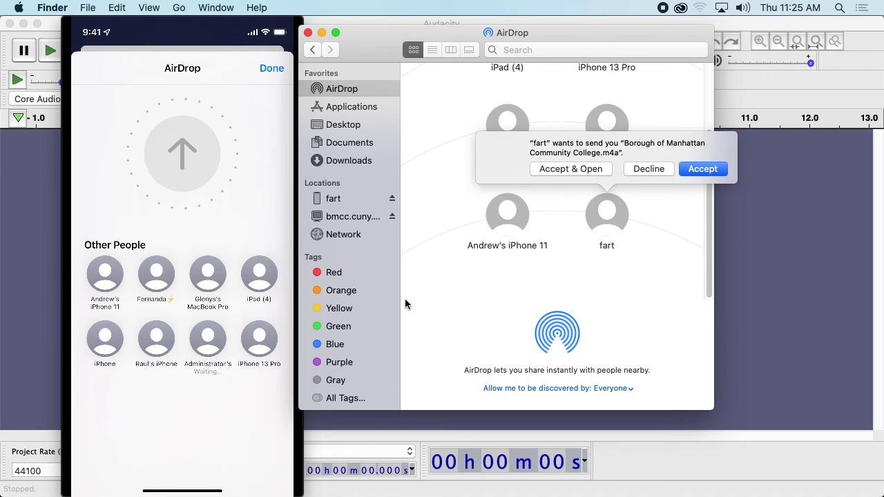
Accept the incoming Borough of Manhattan Community College.m4a and show it in Downloads
left_click(704, 169)
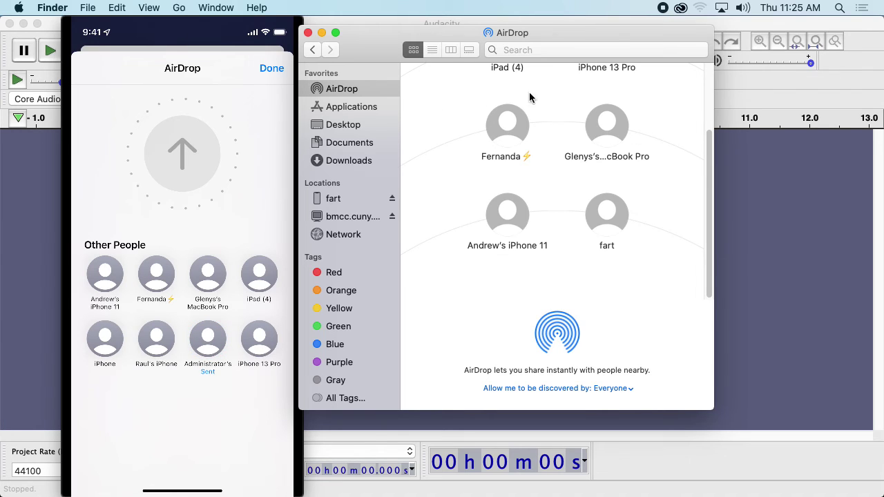
left_click_drag(585, 40, 635, 31)
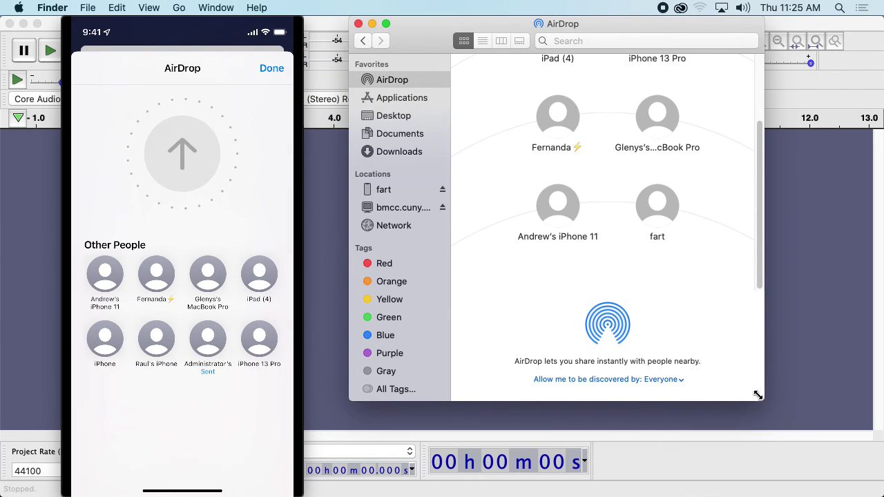
left_click_drag(757, 395, 827, 439)
left_click(444, 153)
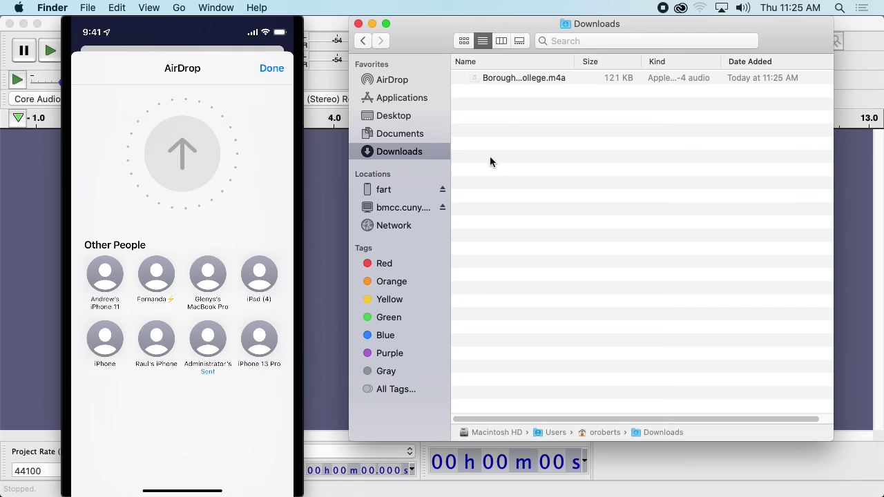
Select the received .m4a in Downloads, then bring Chrome's MMP 100 Audio page forward
left_click(523, 79)
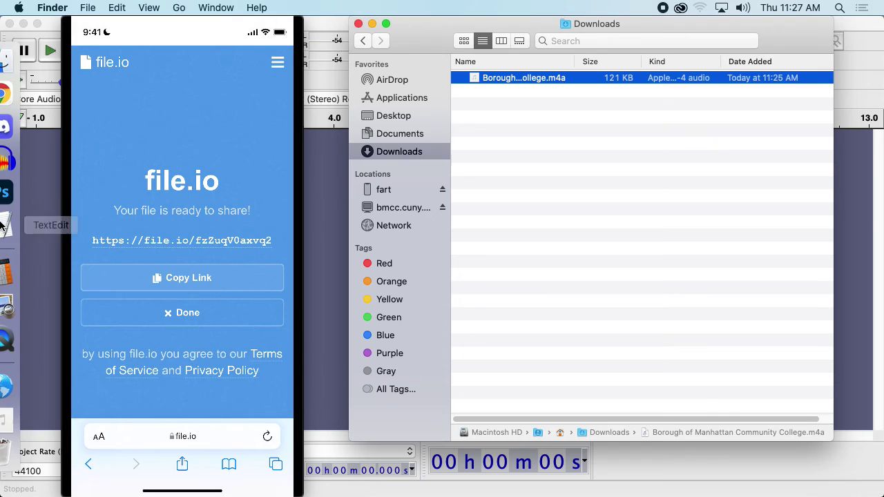
left_click(14, 90)
Tile Chrome right, download the recording from the phone's file.io share link, and reveal it in Finder
key("ctrl+alt+Right")
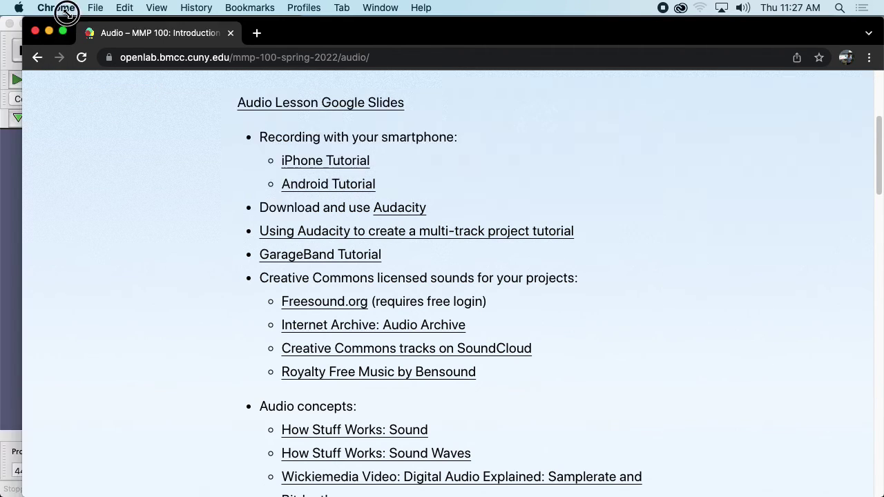
left_click(583, 33)
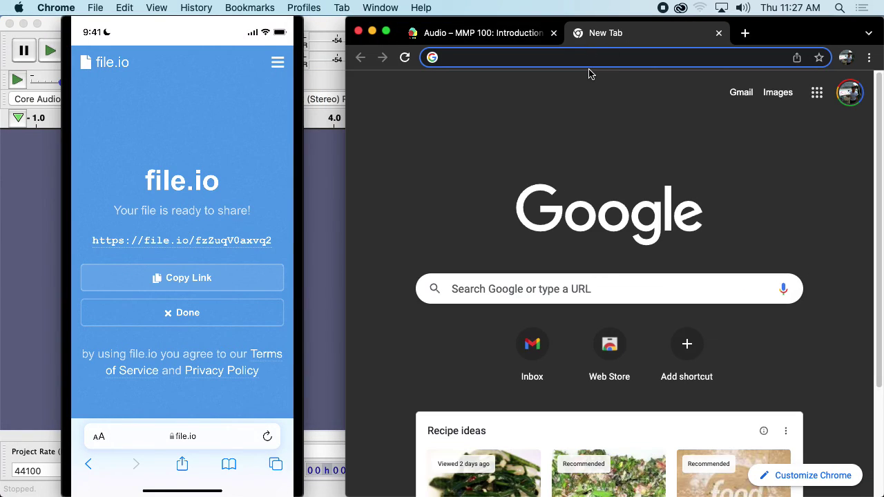
type("file.io/")
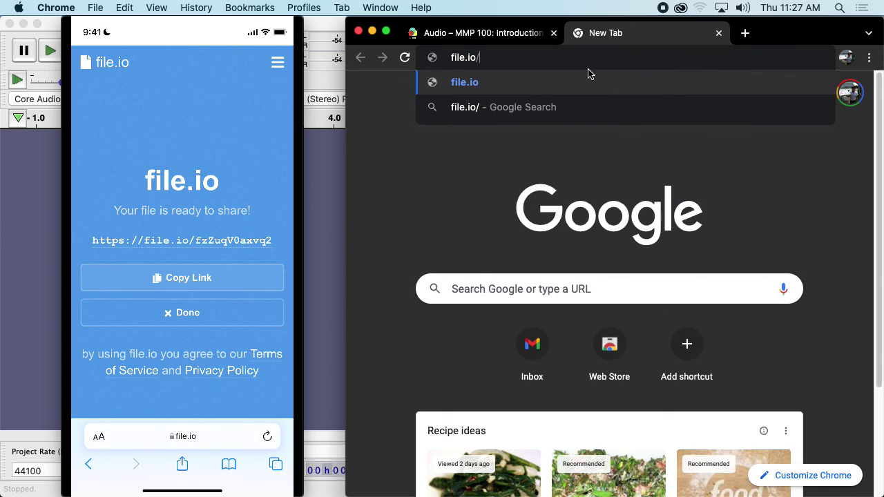
type("fz")
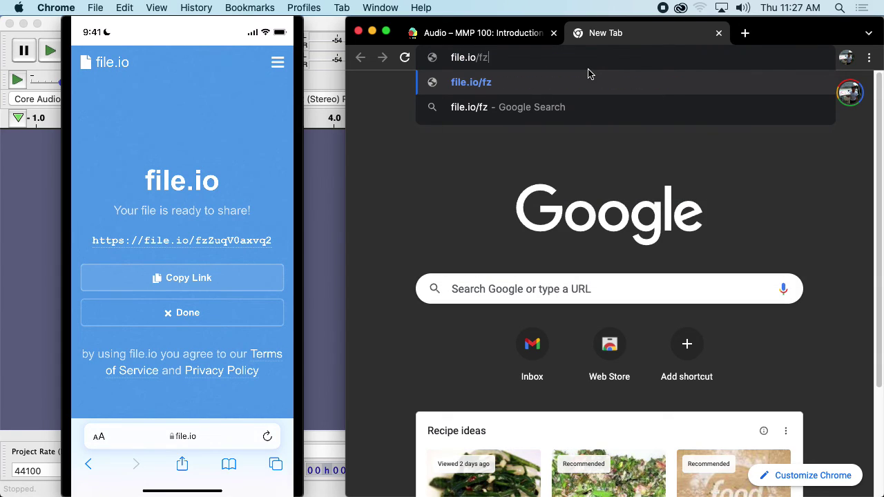
type("Zu")
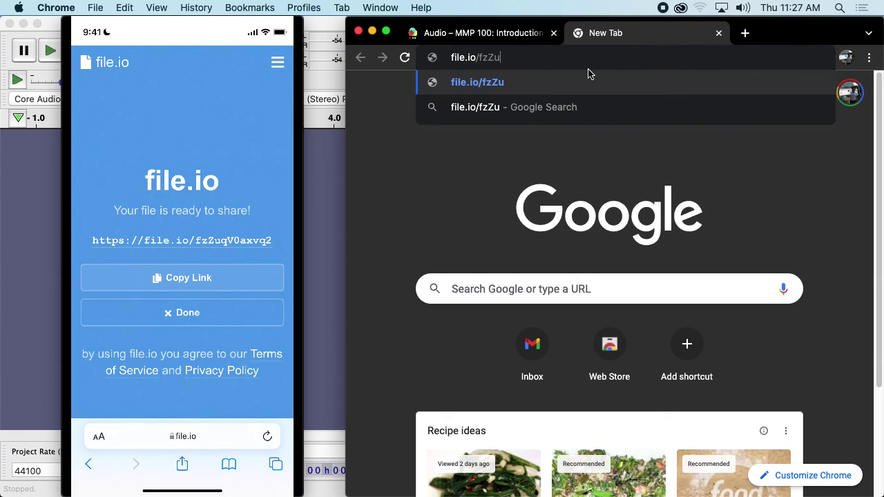
type("qV0")
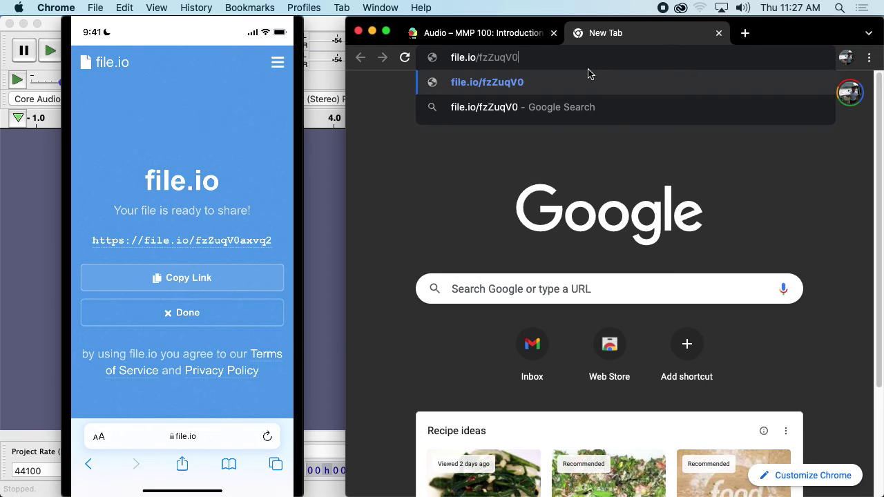
type("axvq2")
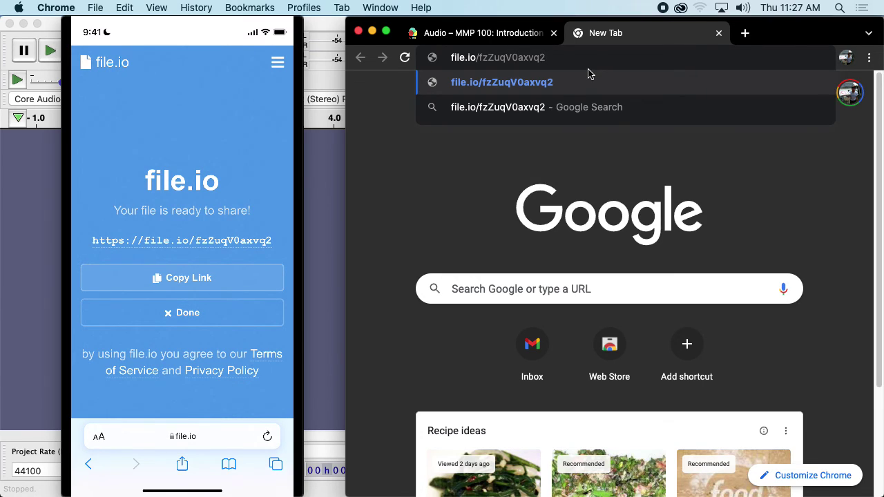
key("Return")
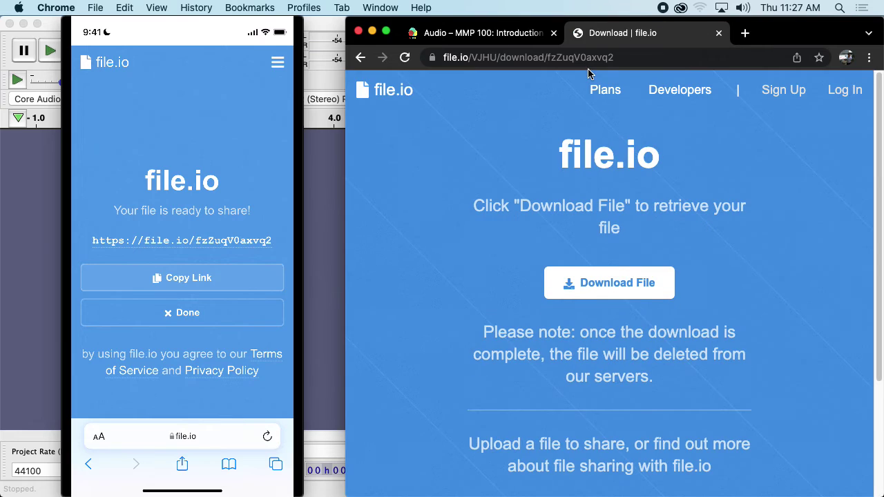
left_click(566, 280)
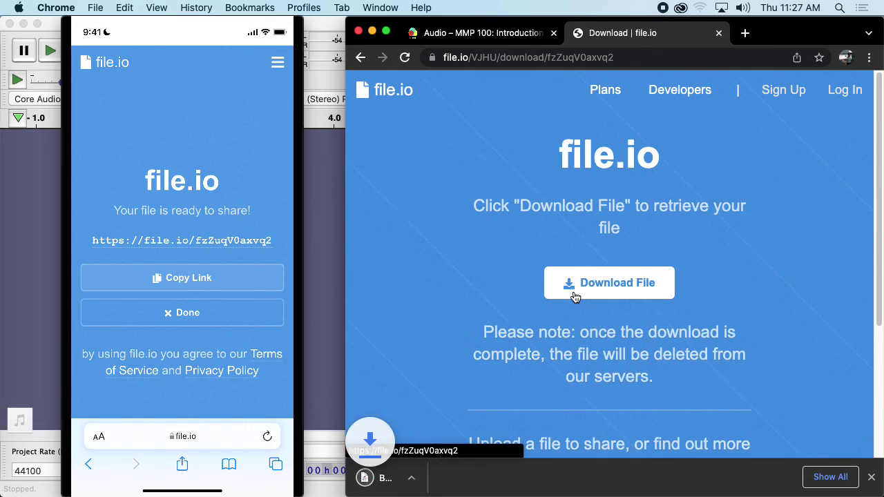
left_click(491, 478)
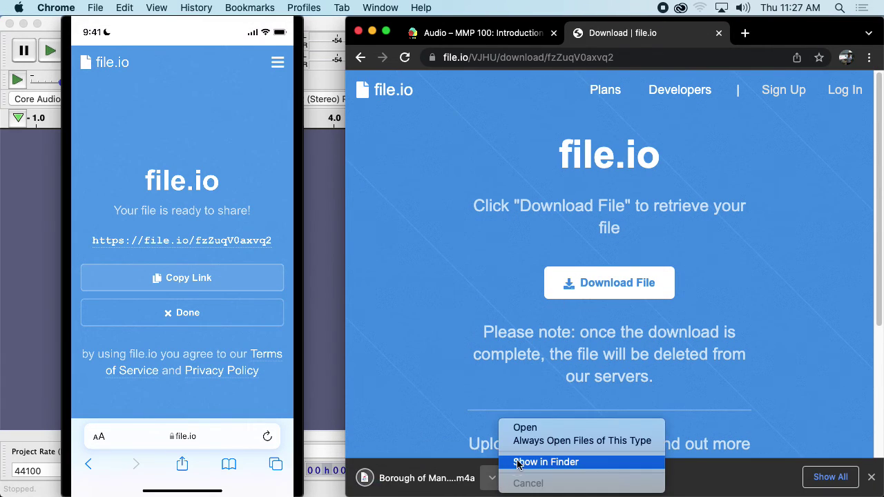
left_click(526, 461)
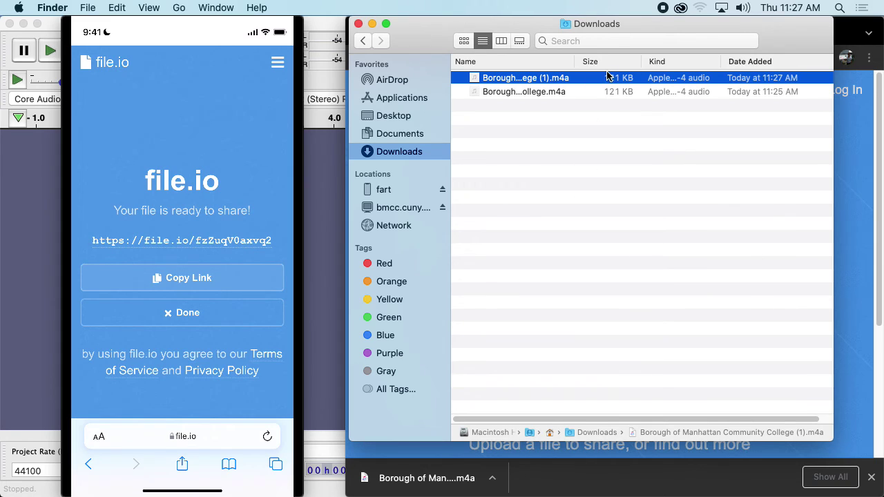
Widen the Downloads Name column to show full file names and select the original recording
left_click_drag(573, 64, 662, 63)
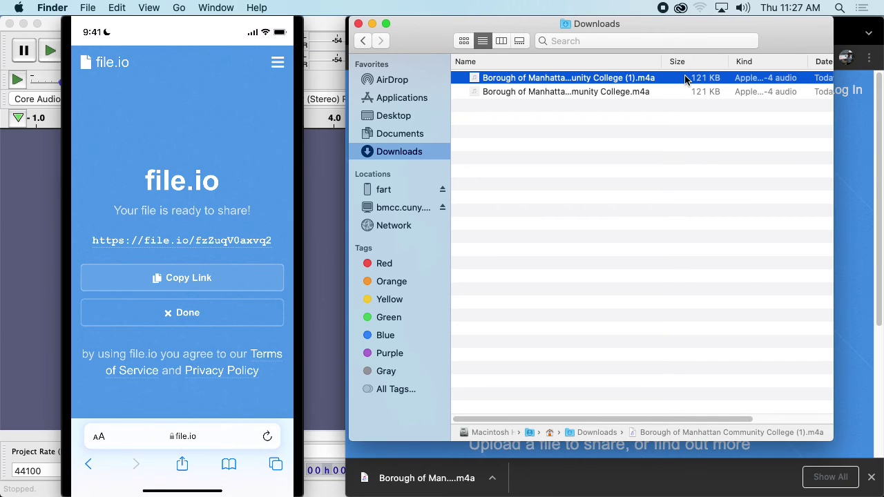
mouse_move(194, 162)
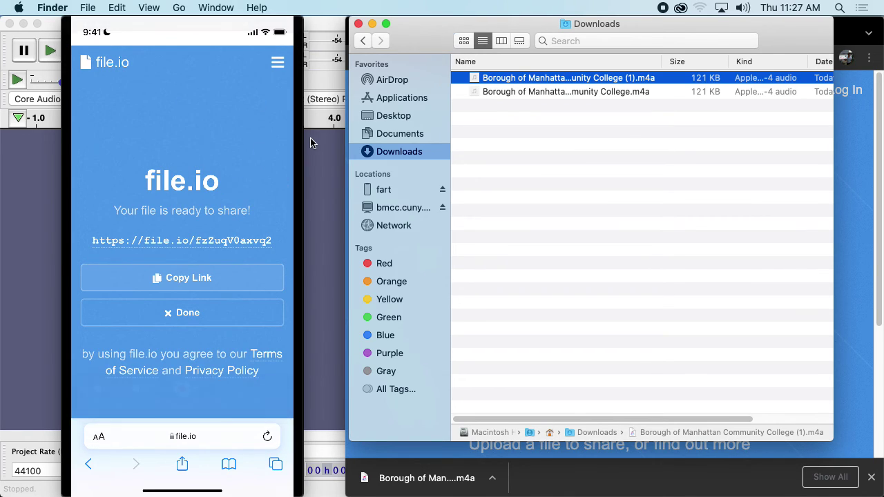
mouse_move(300, 133)
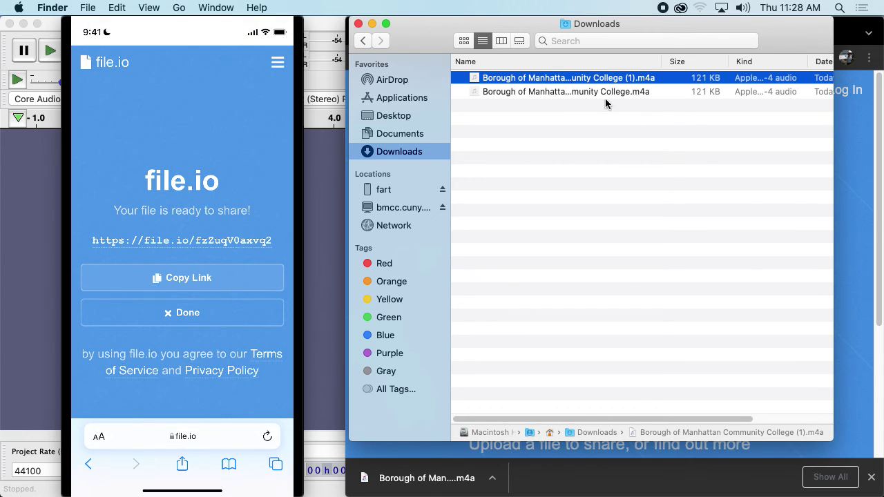
left_click(577, 92)
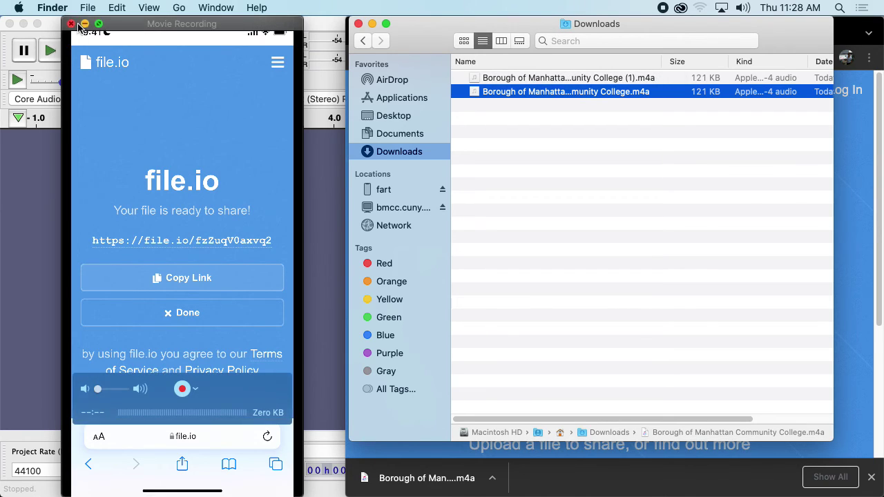
Close the phone-mirroring recording window, the file.io tab and the Chrome window, then resize Finder
left_click(71, 25)
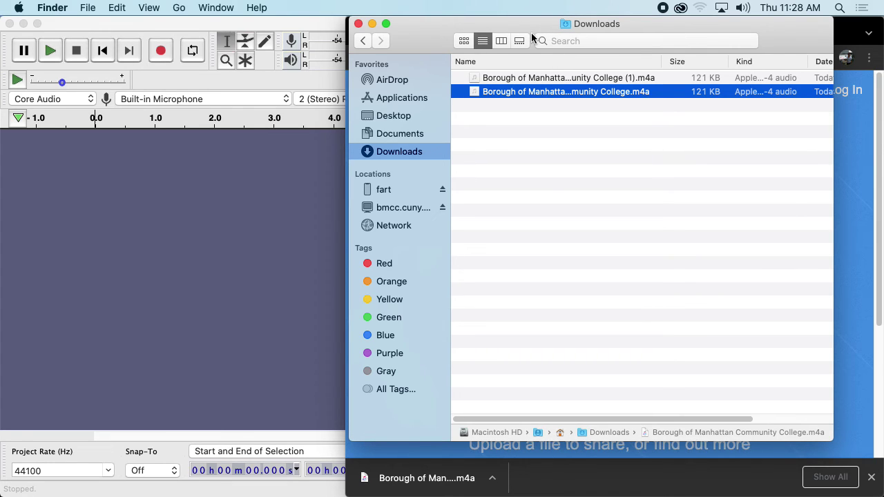
left_click_drag(533, 31, 248, 28)
left_click(394, 31)
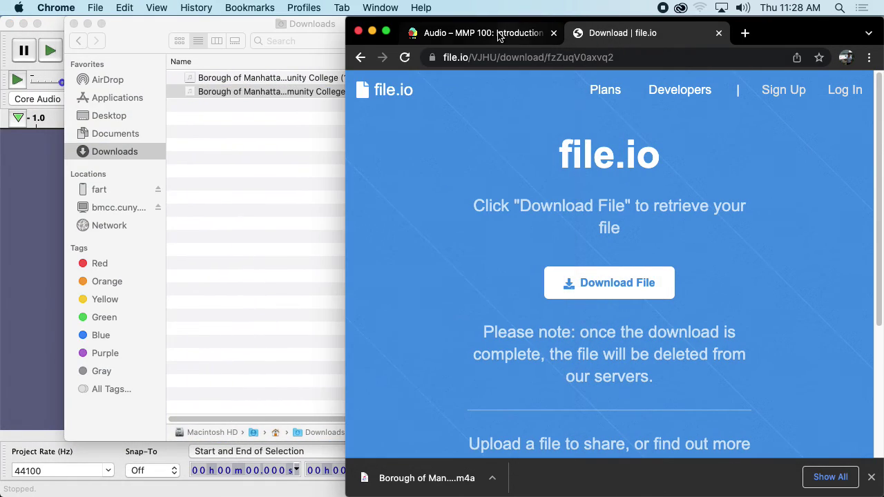
left_click(719, 34)
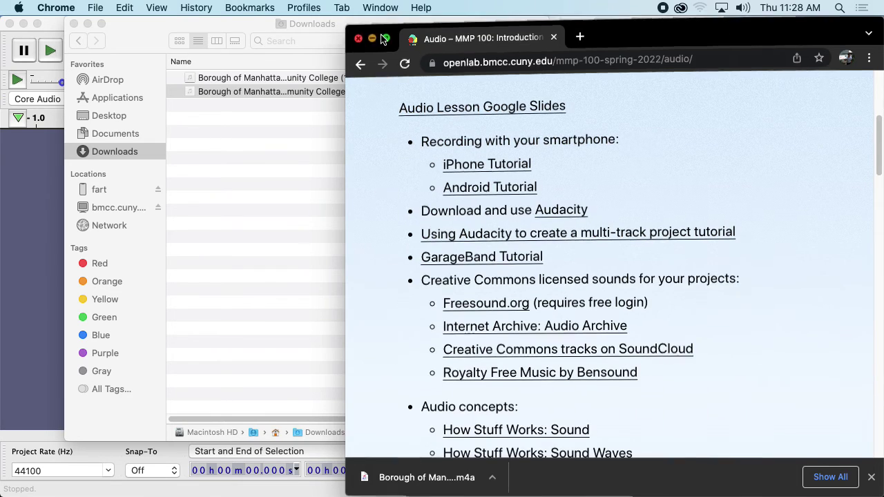
key("cmd+w")
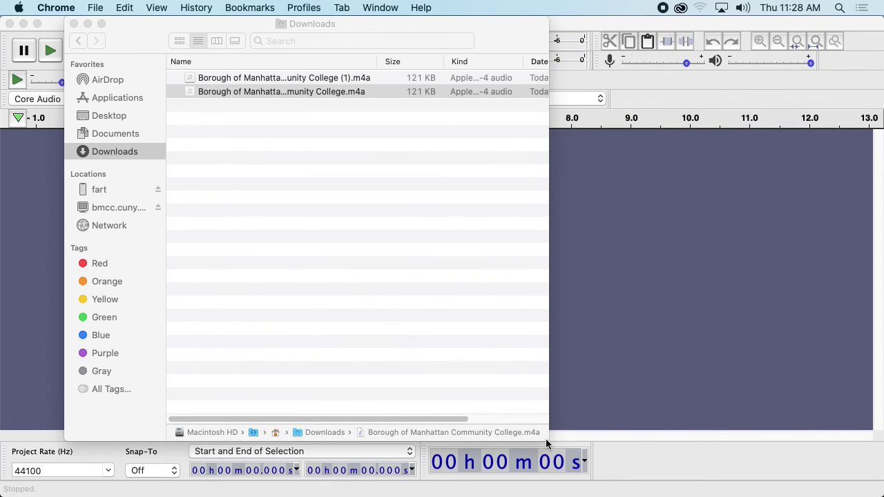
left_click_drag(546, 443, 620, 263)
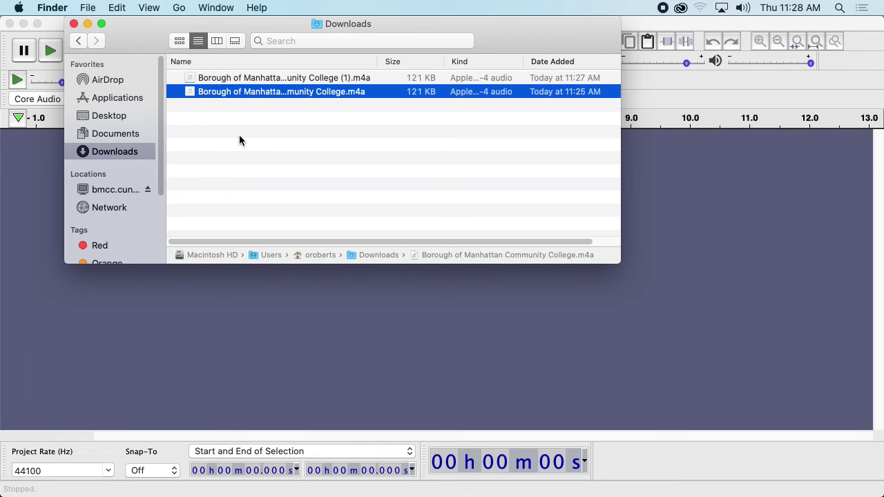
Open Desktop > MMP 100 > Audio Project 1 in a new Finder window
key("super+n")
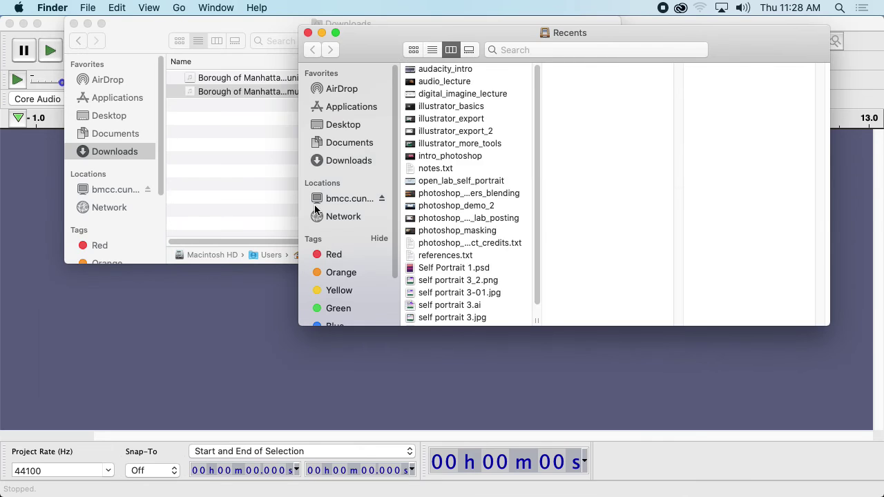
left_click_drag(412, 32, 456, 91)
left_click(413, 183)
left_click(523, 141)
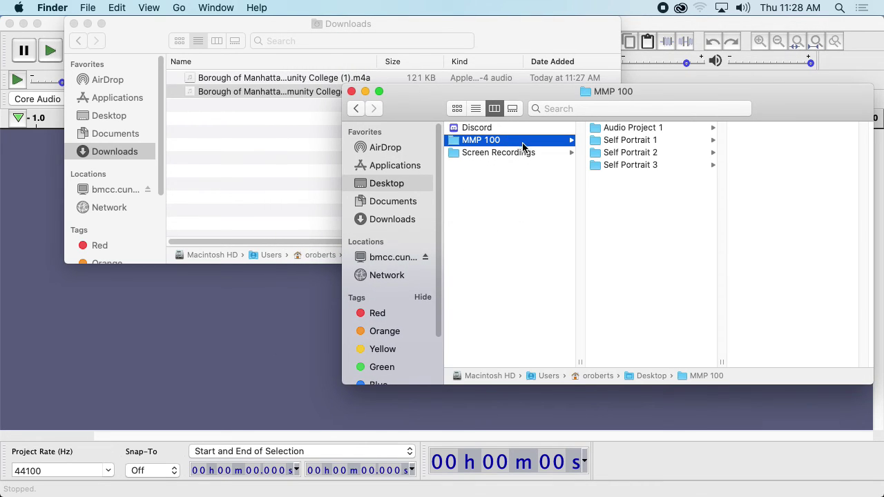
left_click(652, 129)
left_click_drag(797, 102, 676, 89)
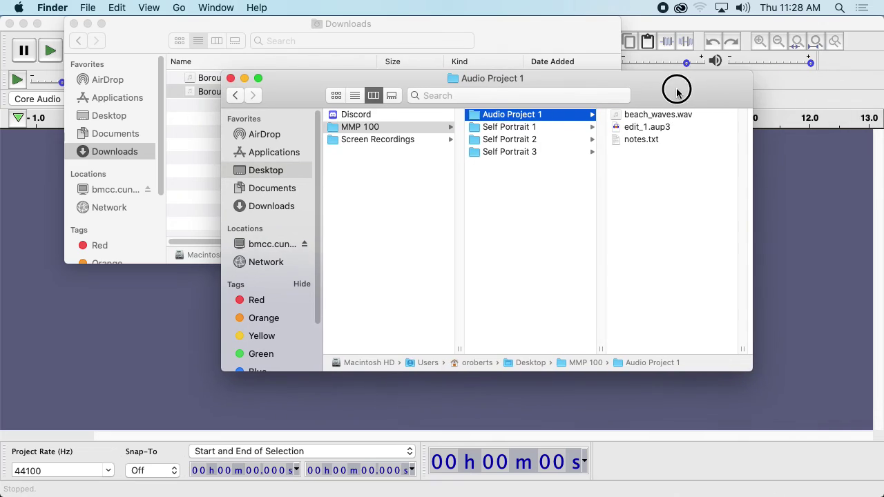
left_click_drag(755, 370, 805, 386)
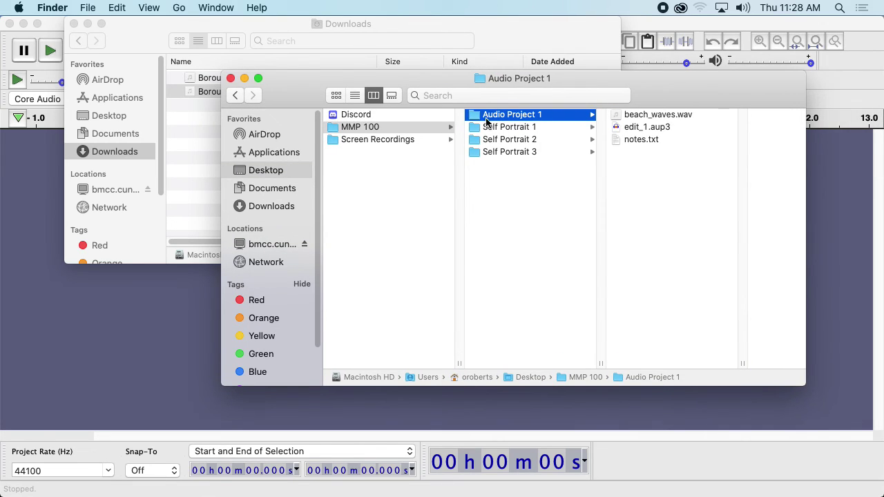
Move the recording into Audio Project 1 and rename it iphone_test_audio.m4a
left_click(517, 57)
left_click_drag(323, 92, 730, 216)
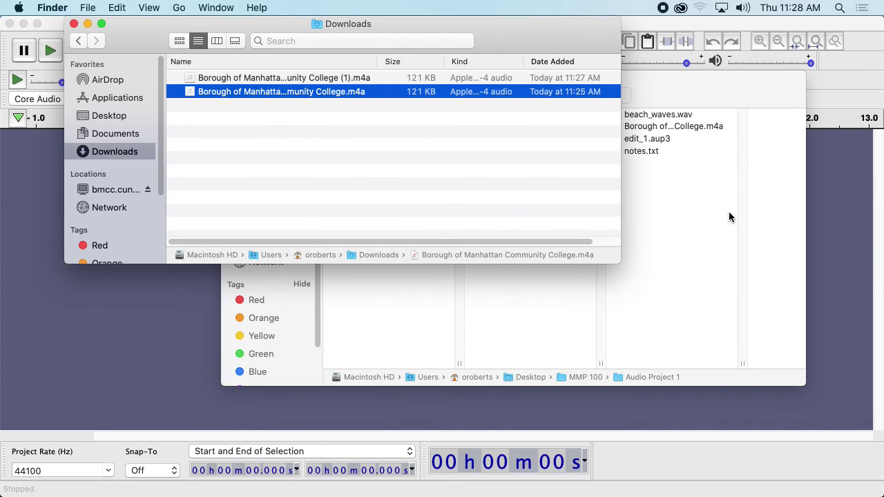
left_click(675, 322)
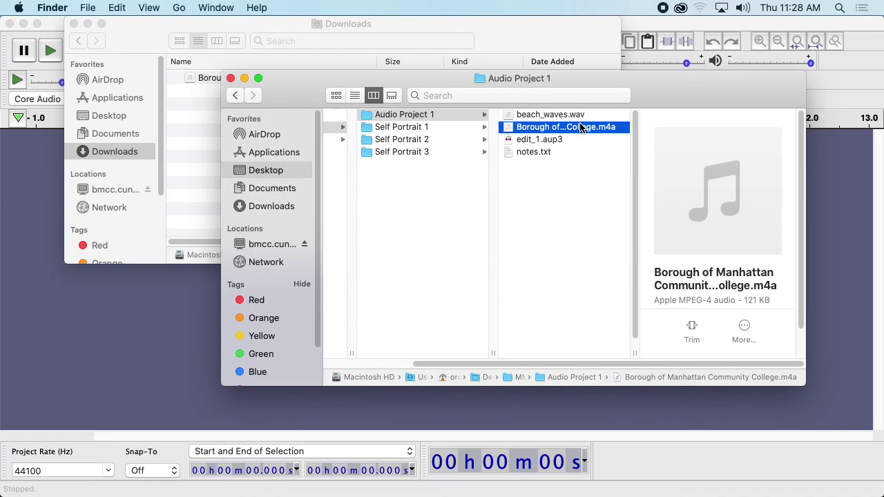
left_click_drag(634, 350, 649, 325)
key("Return")
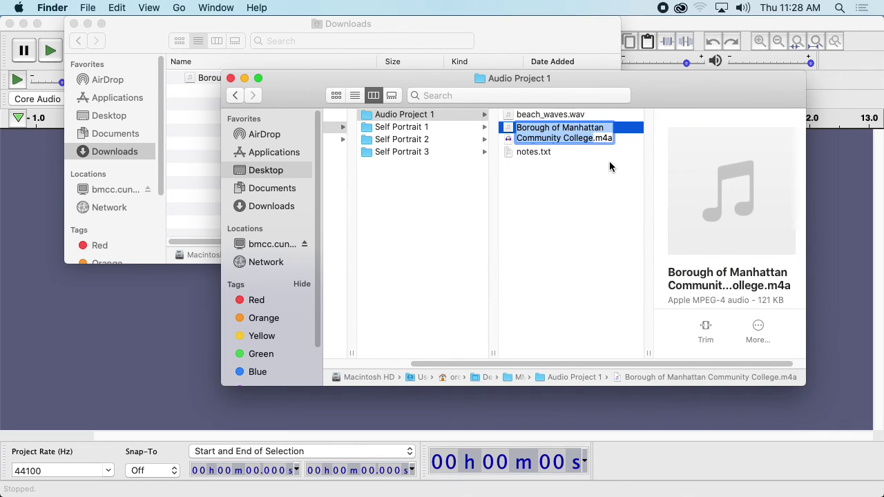
type("iphone_test_a")
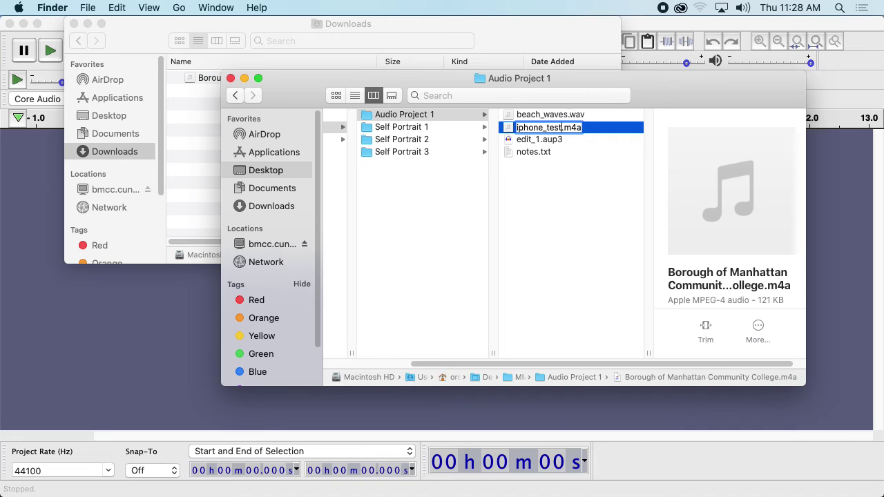
type("udio")
key("Return")
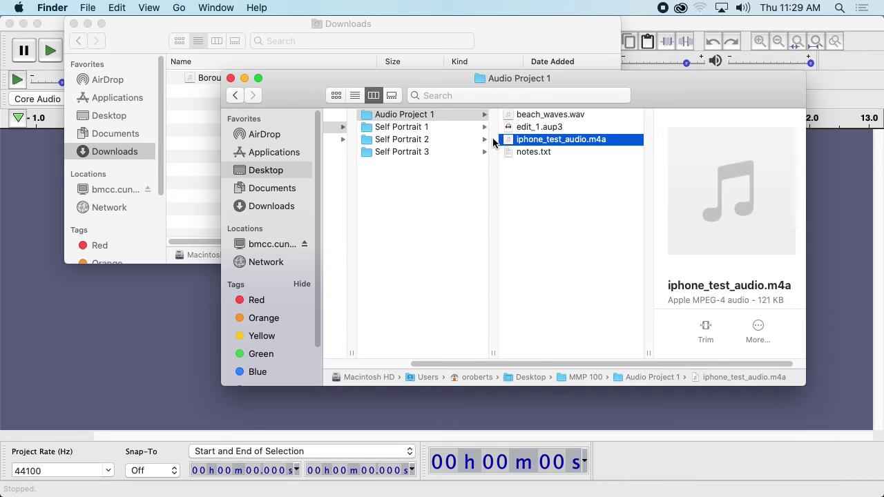
Trash the duplicate recording left in Downloads
left_click(181, 120)
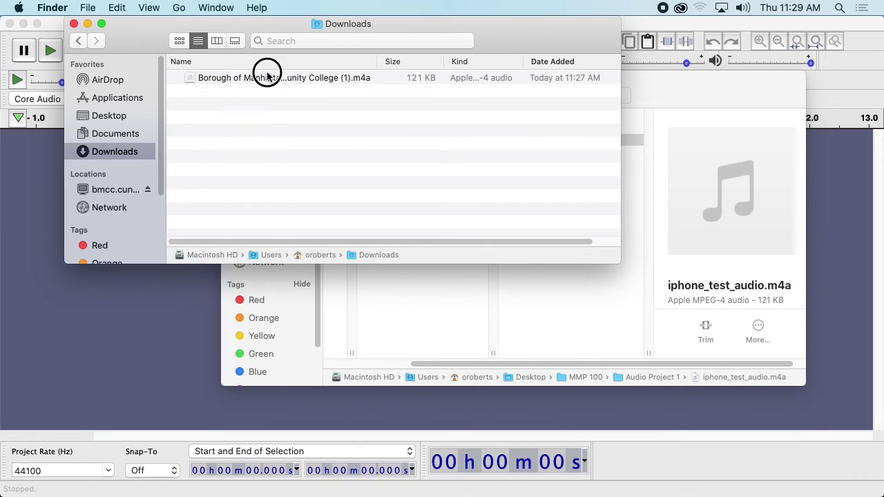
left_click(267, 76)
key("super+BackSpace")
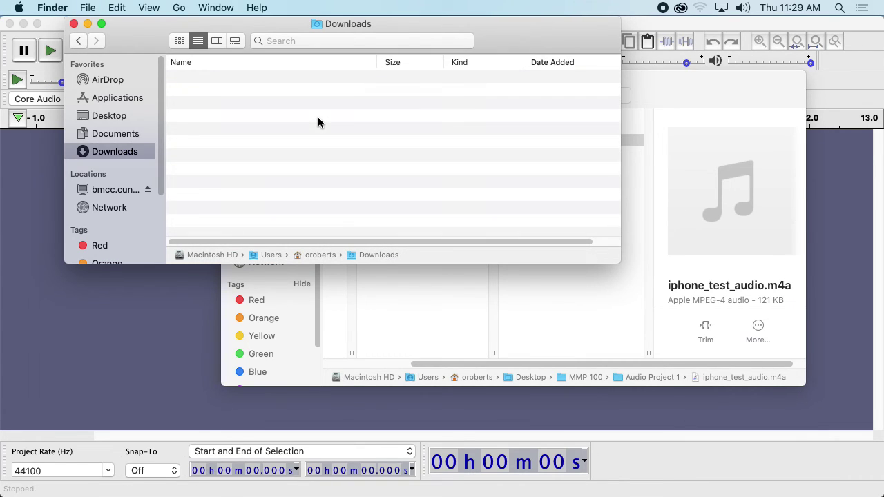
Drag iphone_test_audio.m4a into Audacity and dismiss the FFmpeg-required import error
left_click(74, 24)
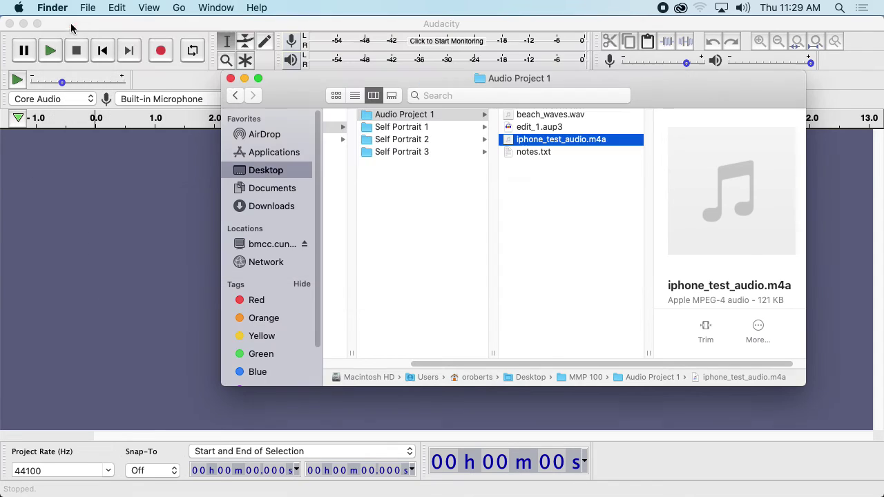
left_click_drag(593, 82, 545, 28)
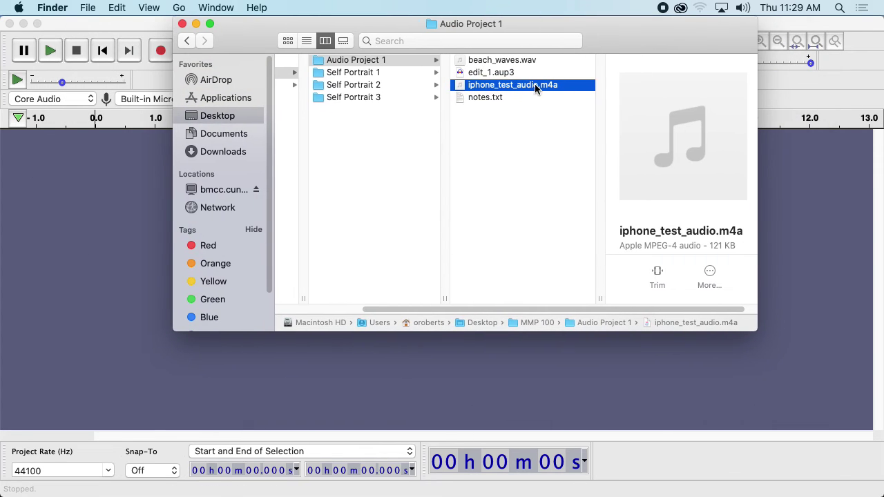
left_click_drag(536, 85, 134, 170)
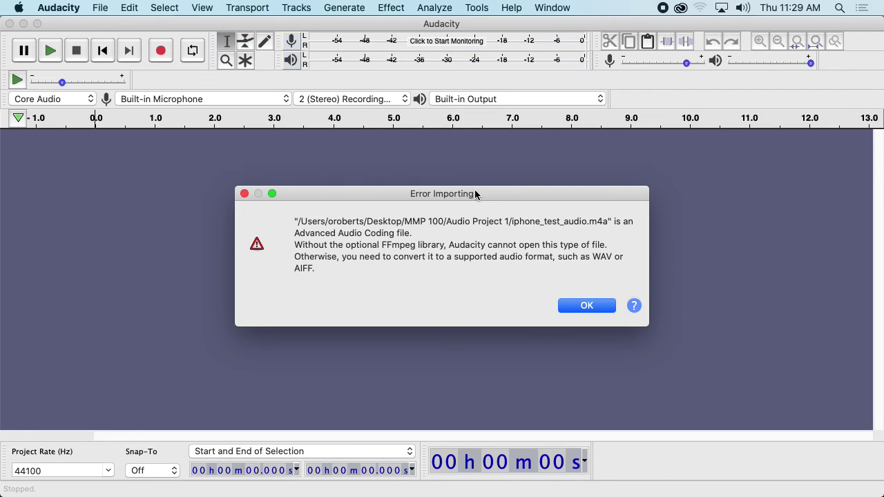
left_click_drag(475, 194, 523, 59)
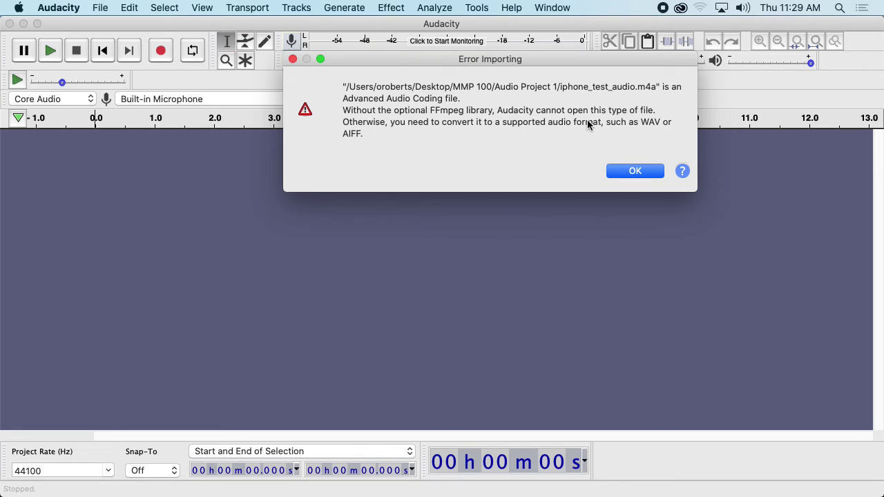
left_click(633, 171)
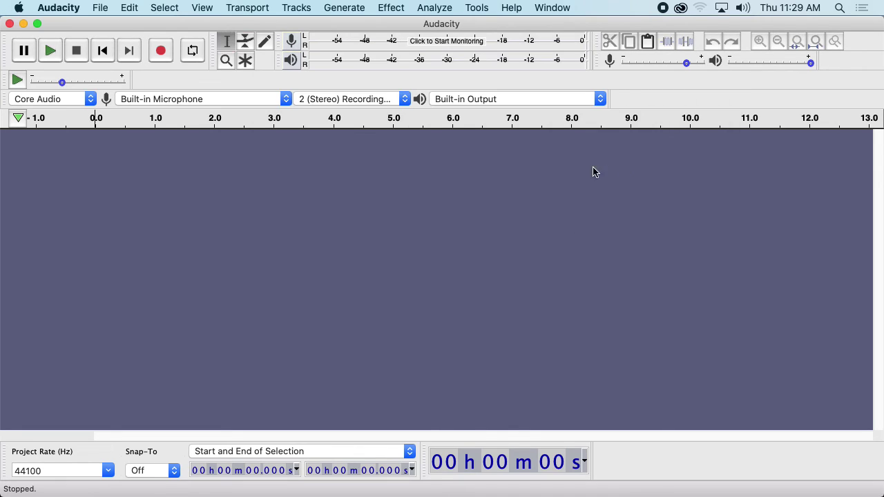
Open Audacity's Manage Plug-ins dialog via Add / Remove Plug-ins and enlarge it
key("super+Tab")
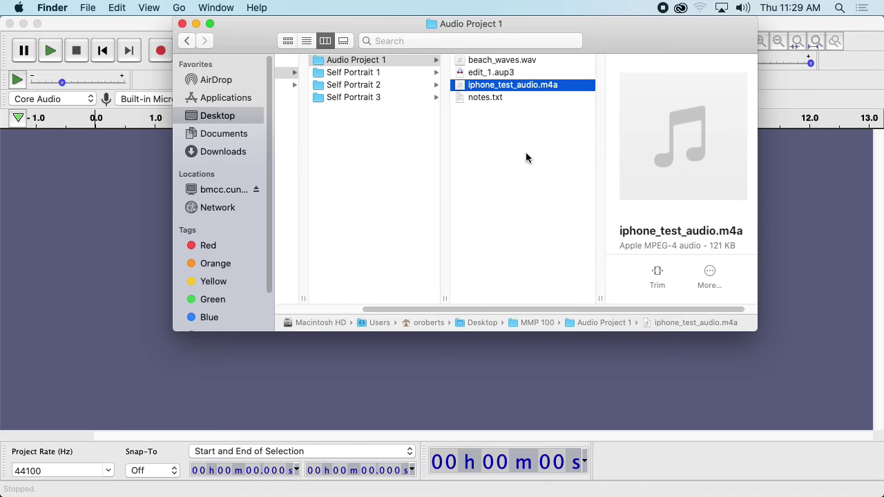
key("super+Tab")
left_click(403, 5)
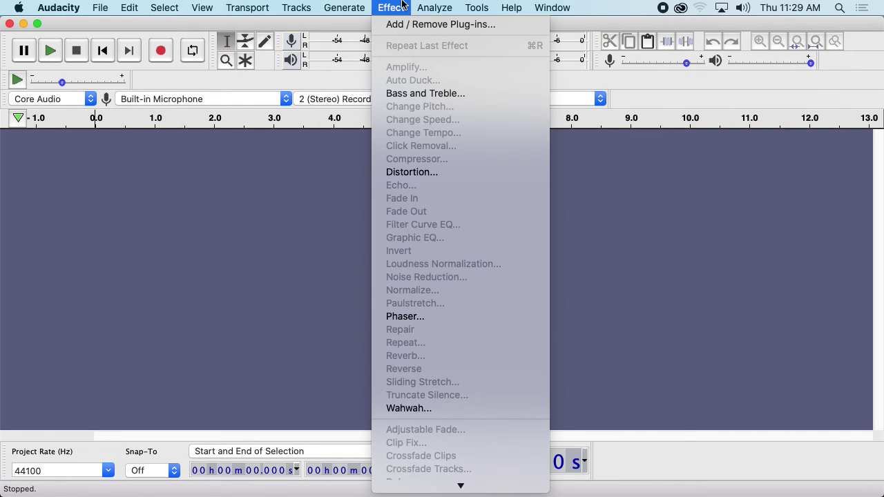
mouse_move(468, 5)
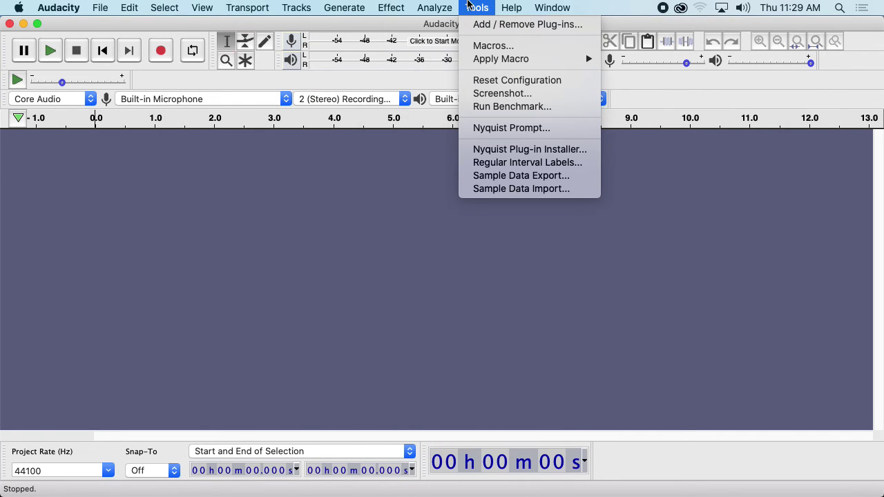
left_click(481, 23)
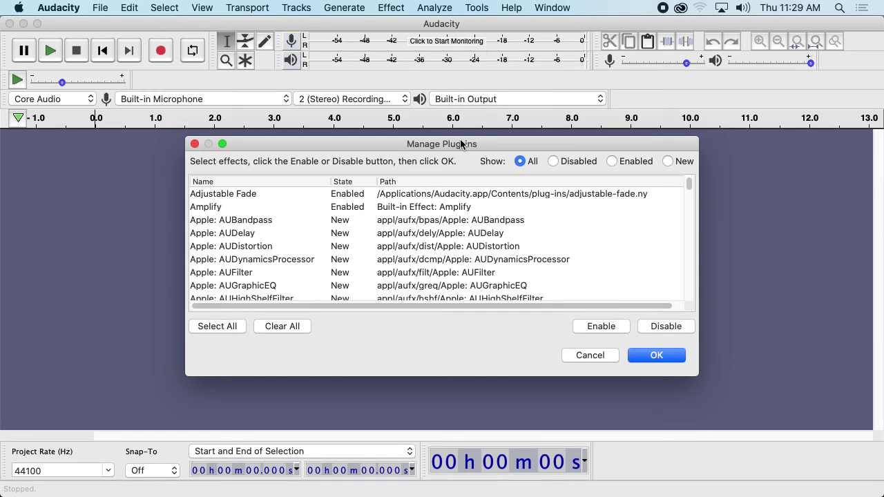
left_click_drag(459, 142, 499, 83)
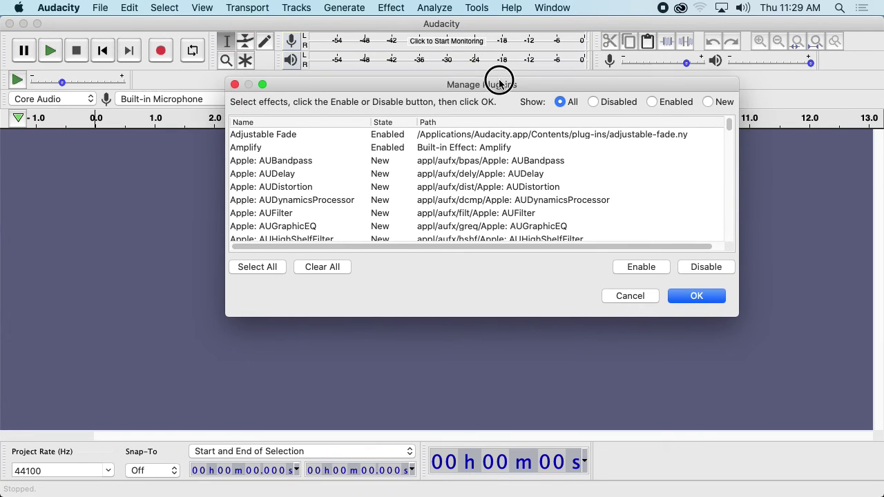
left_click(630, 295)
left_click(476, 8)
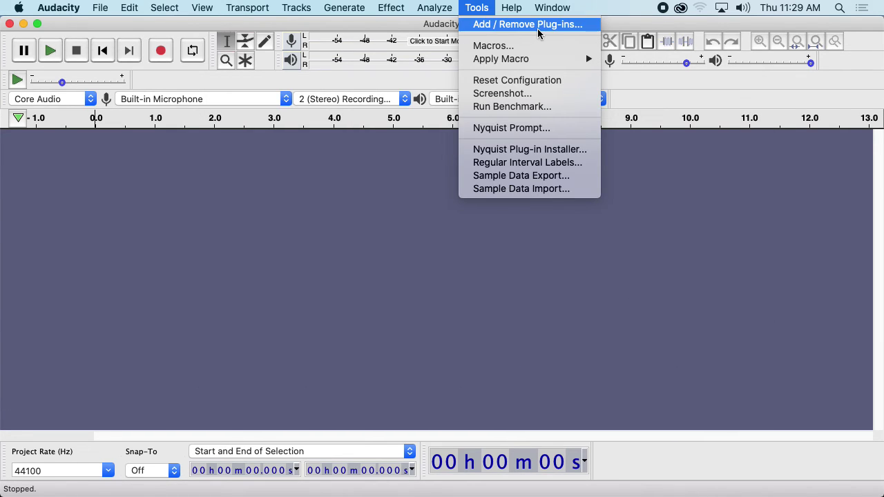
left_click(493, 26)
left_click_drag(528, 145, 552, 25)
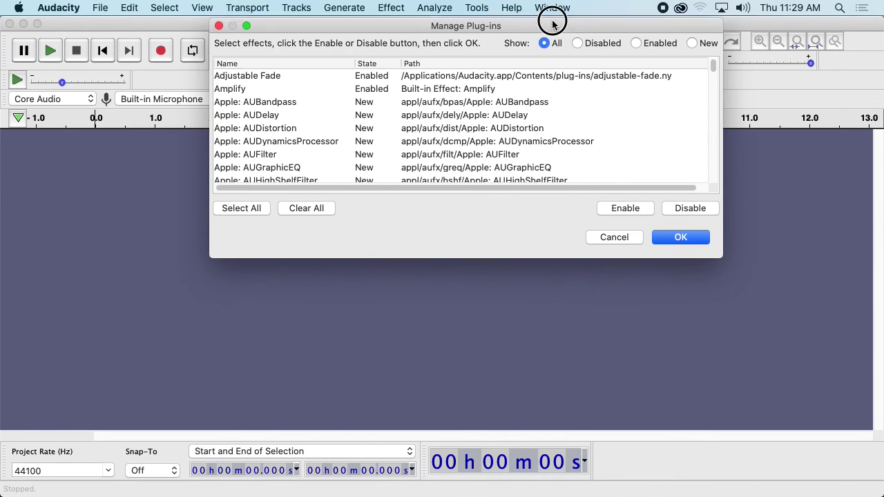
left_click_drag(510, 255, 486, 431)
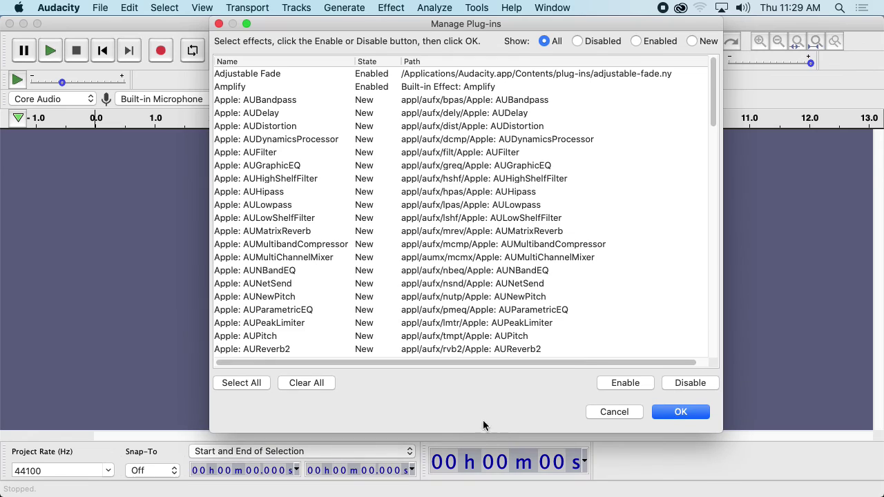
Browse the plug-in list, checking the Disabled and New filters, then set Show to All
scroll(294, 164, "down", 15)
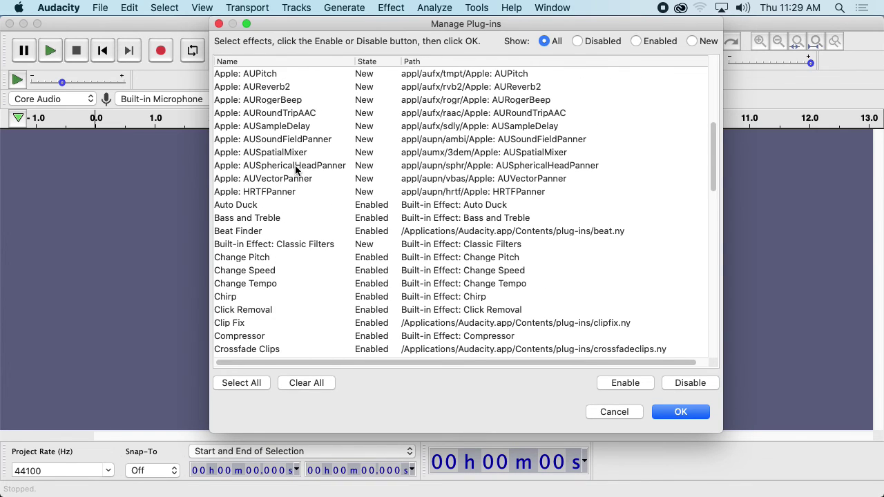
scroll(258, 177, "down", 2)
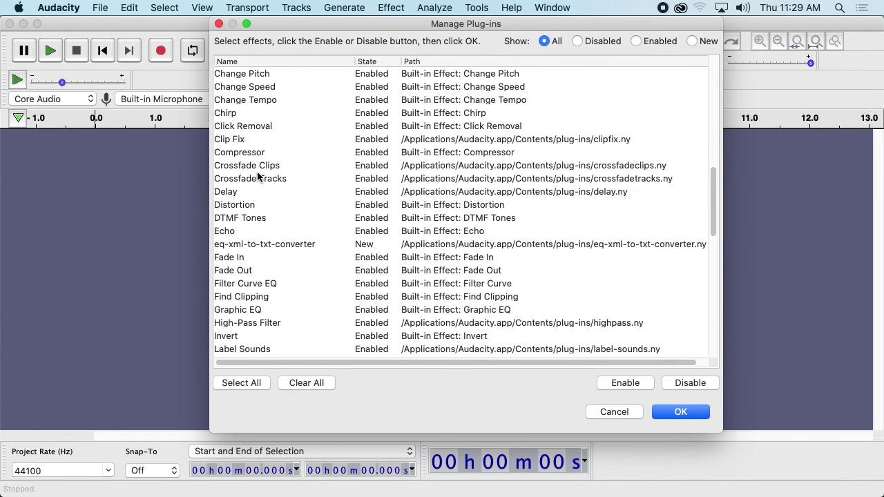
scroll(262, 189, "down", 3)
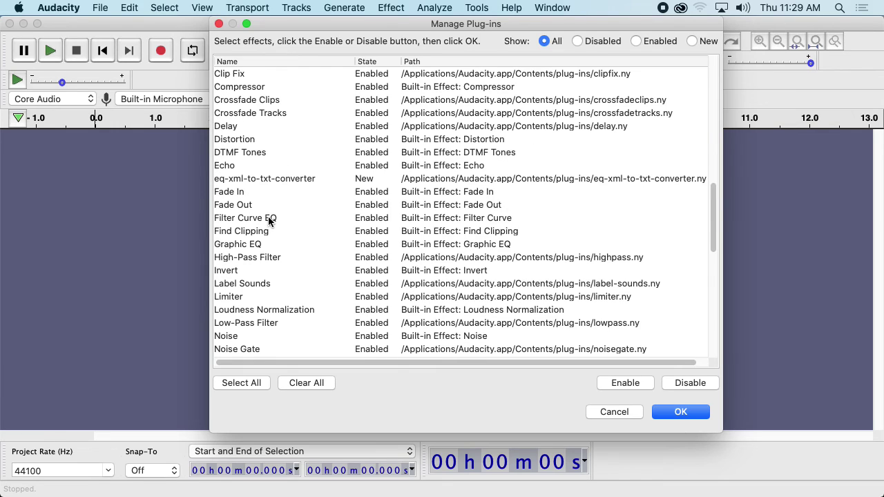
scroll(269, 201, "down", 2)
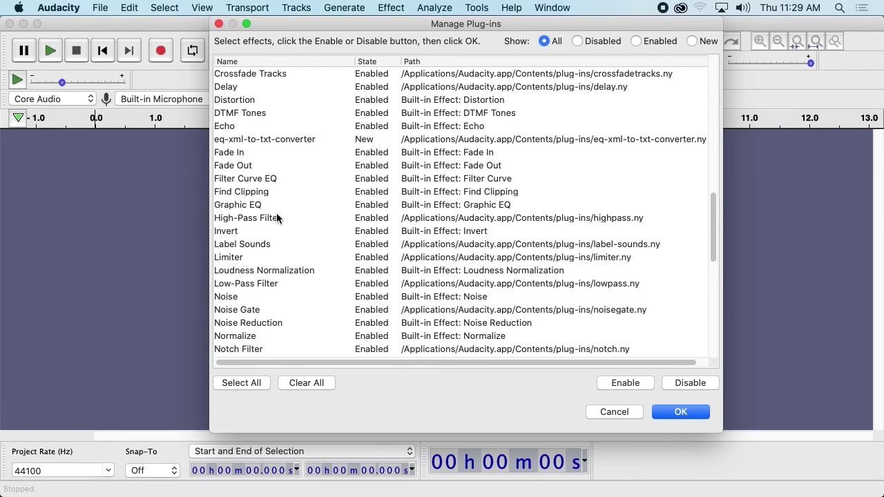
scroll(283, 222, "down", 4)
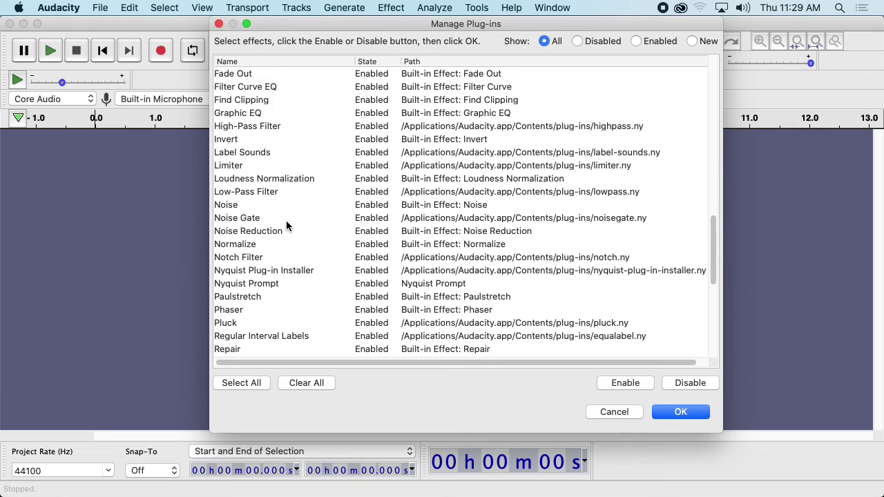
scroll(288, 225, "down", 8)
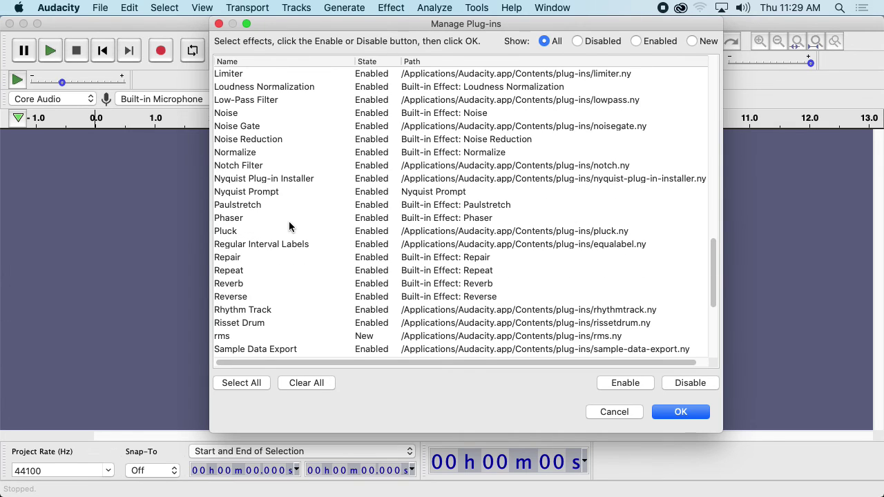
scroll(288, 226, "down", 4)
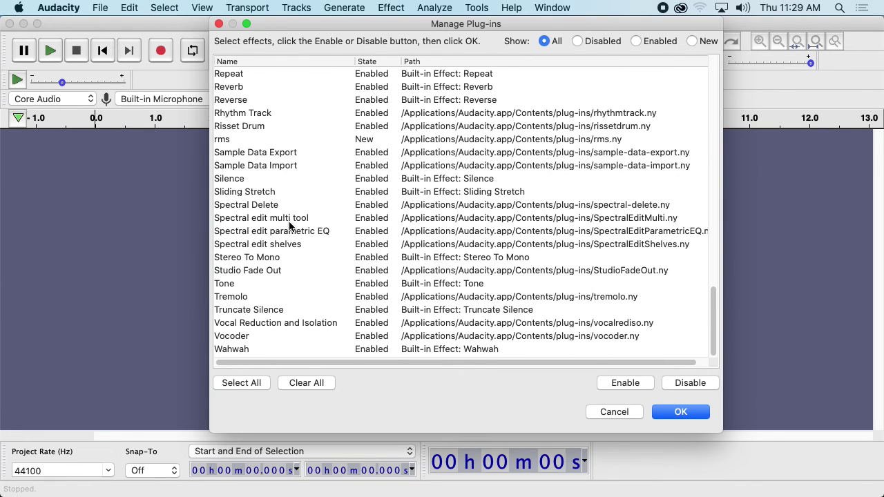
scroll(290, 226, "up", 15)
left_click(578, 40)
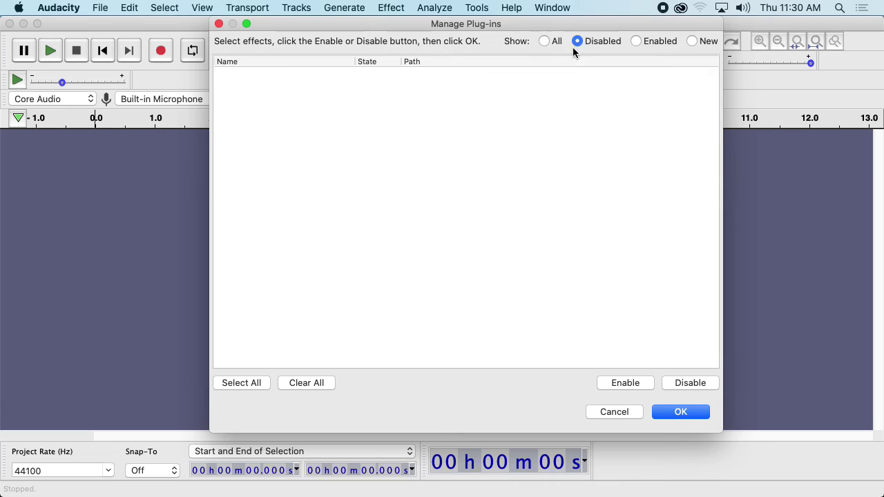
left_click(688, 42)
scroll(566, 106, "down", 5)
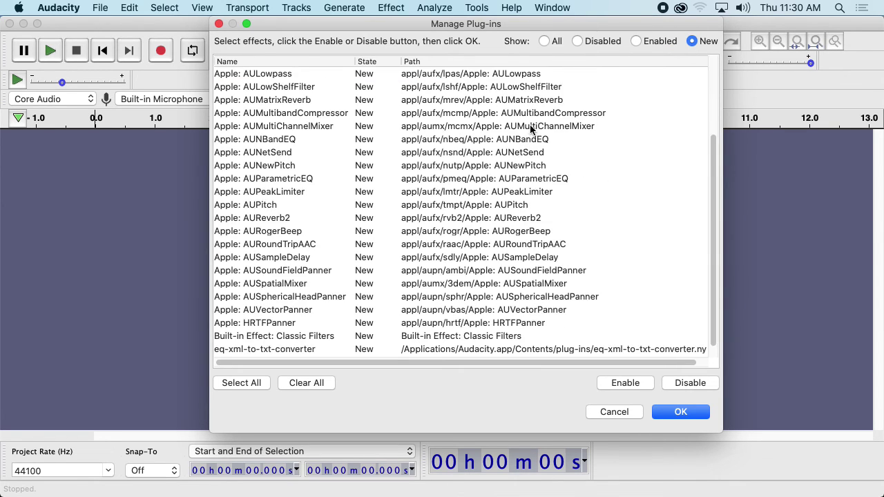
scroll(536, 131, "up", 5)
left_click(554, 42)
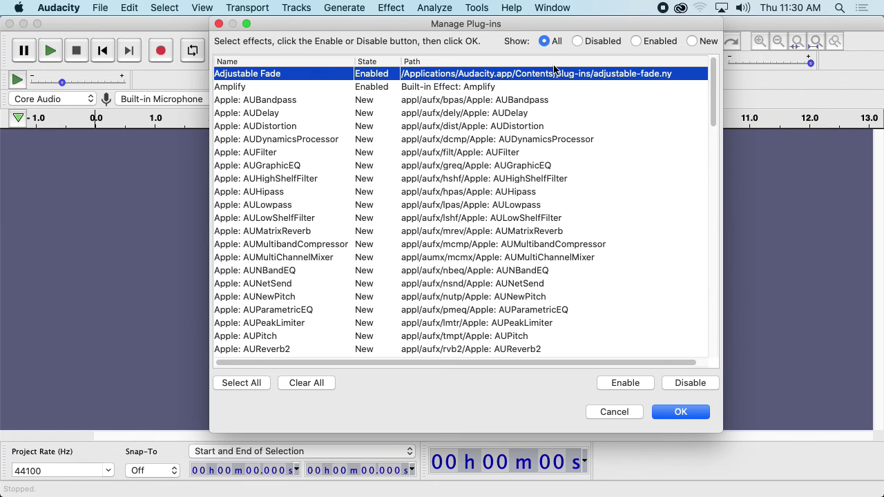
Cancel the plug-in manager and open iphone_test_audio.m4a with QuickTime Player
left_click(617, 413)
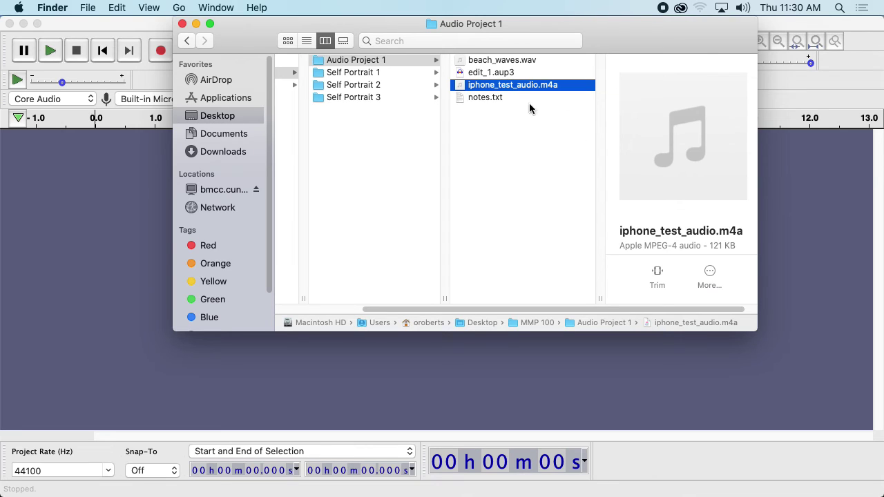
left_click_drag(548, 49, 617, 52)
right_click(615, 88)
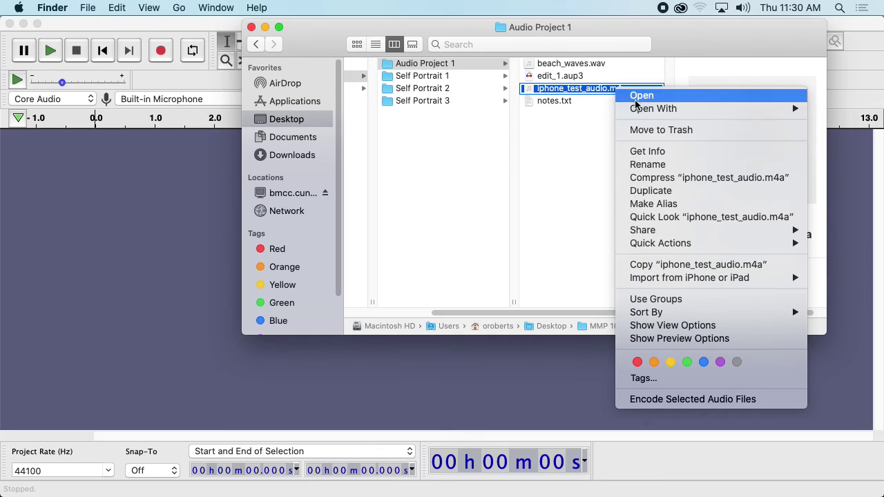
mouse_move(661, 111)
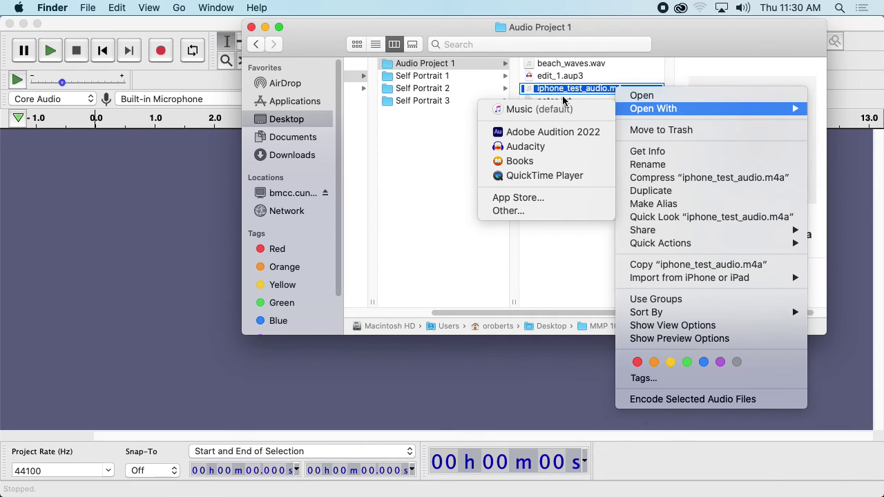
left_click(561, 175)
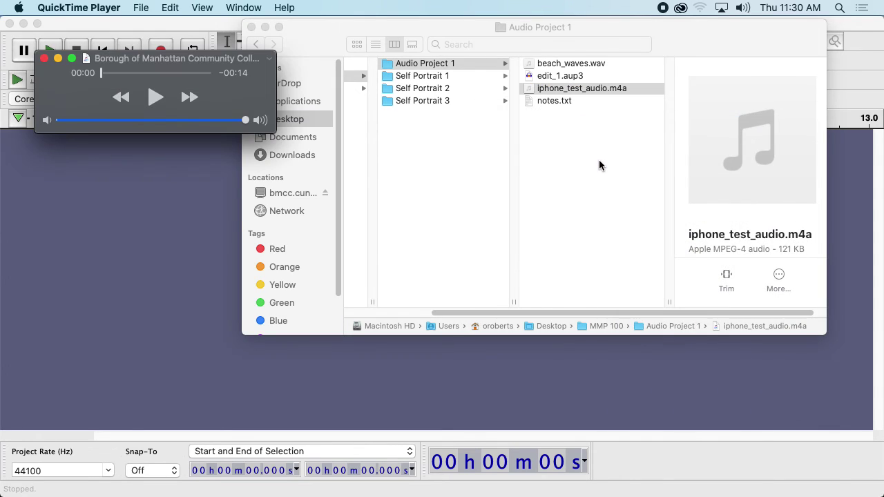
Start exporting the clip via File > Export As > Audio Only
left_click(140, 7)
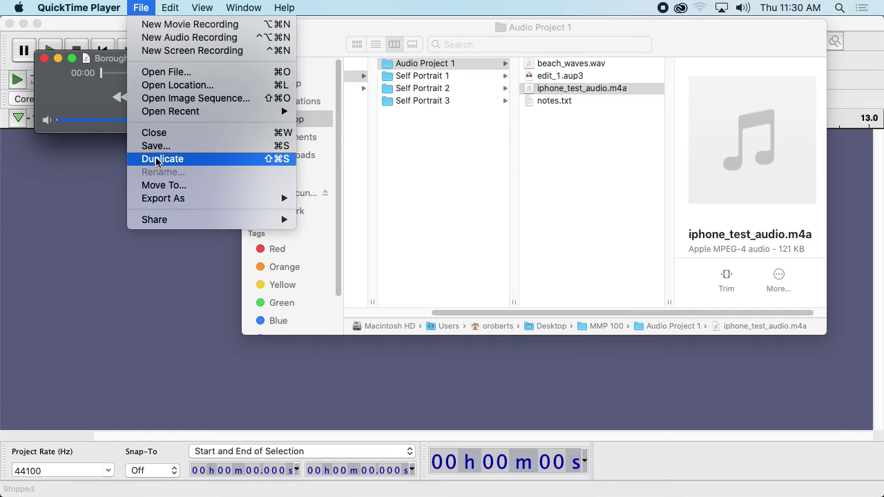
mouse_move(178, 202)
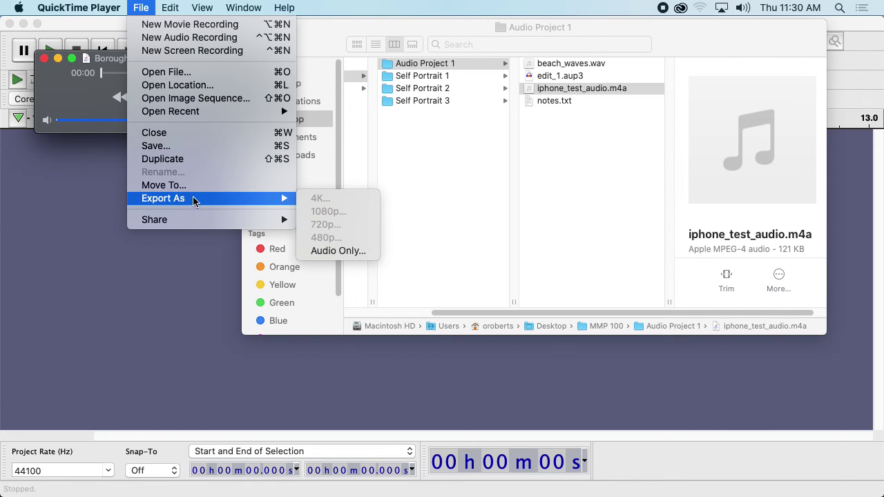
left_click(325, 250)
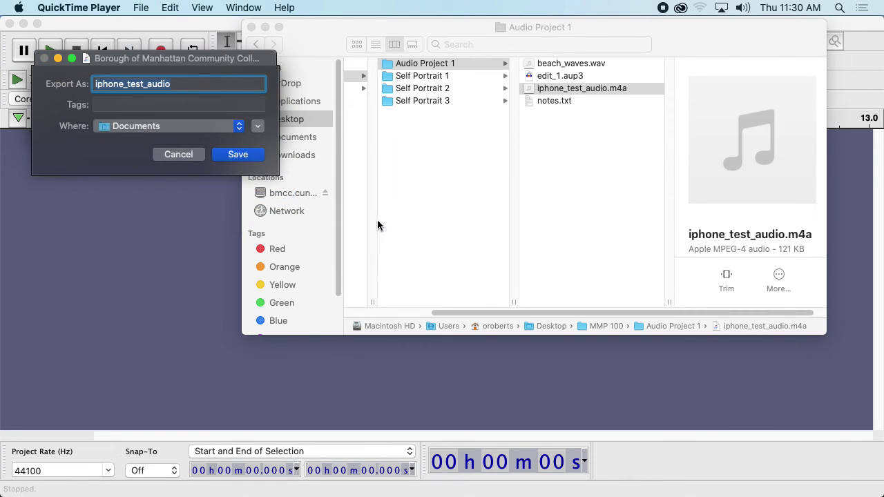
Point the audio-only export to Desktop > MMP 100 > Audio Project 1 and save
left_click(257, 125)
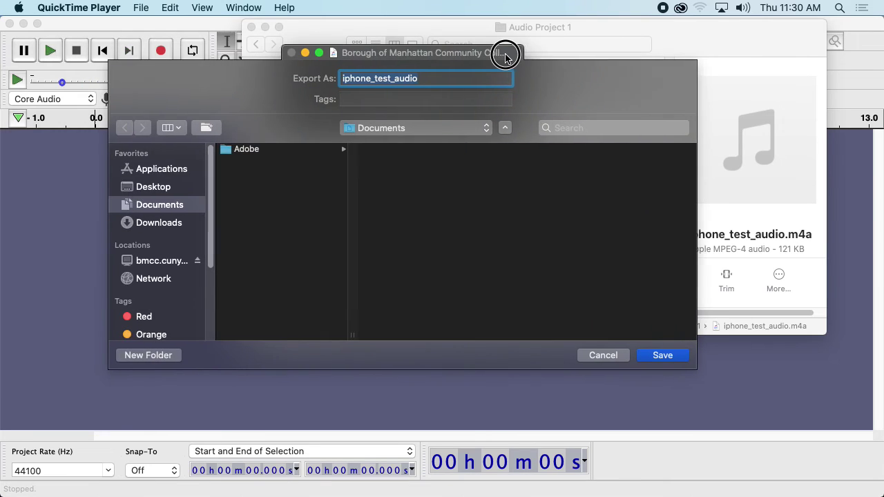
left_click(173, 184)
left_click(298, 161)
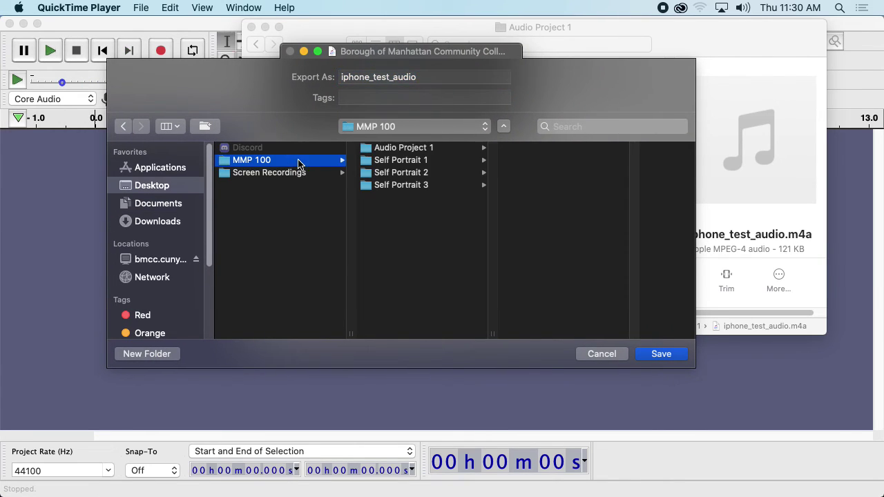
left_click(432, 150)
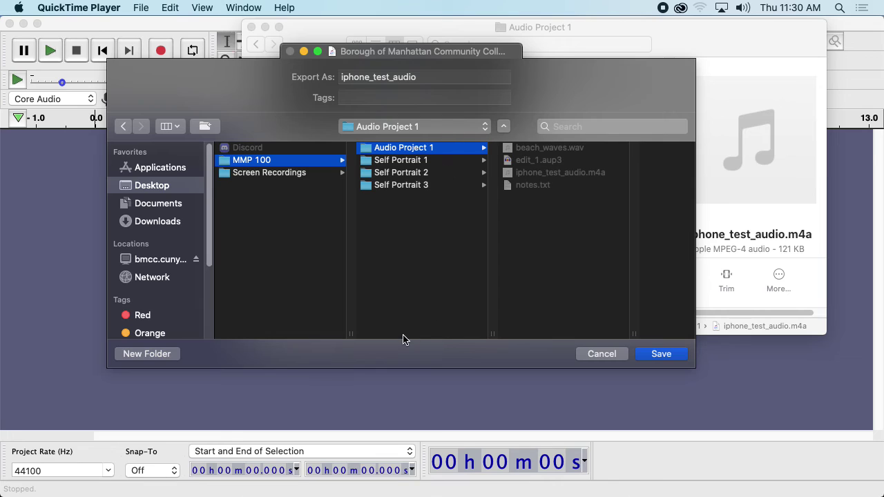
left_click(675, 351)
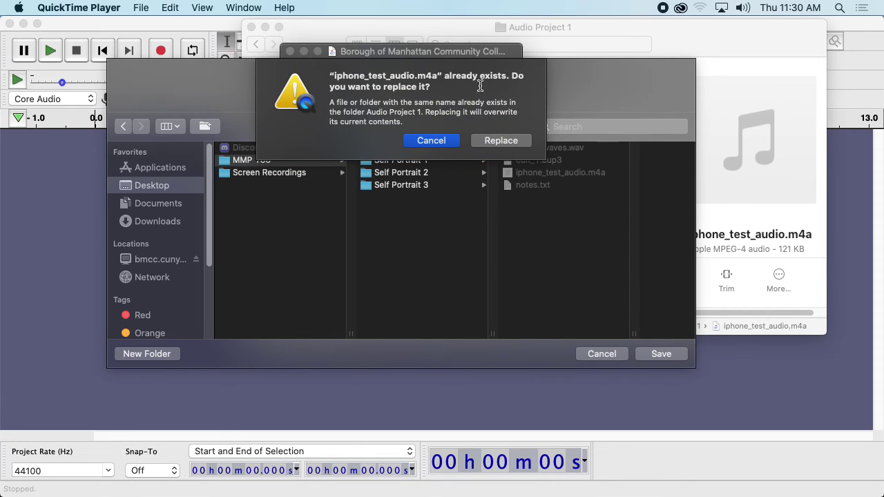
Decline replacing the existing iphone_test_audio.m4a and cancel the export
left_click(443, 141)
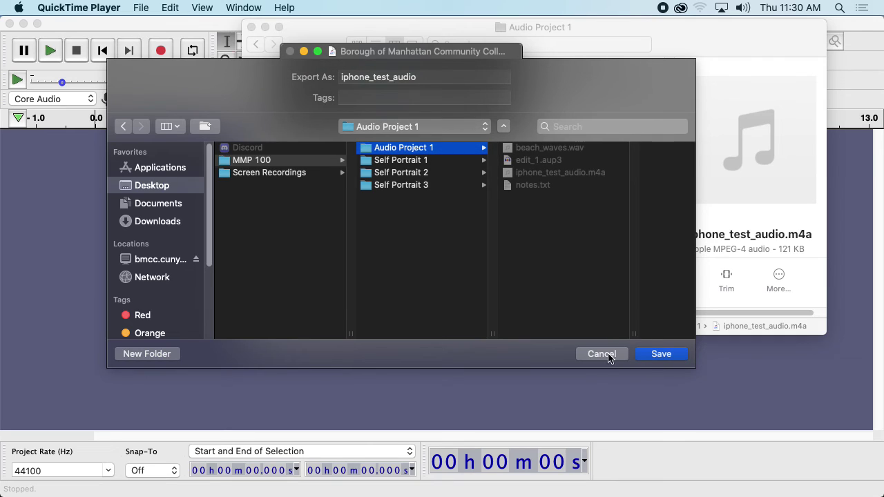
left_click(601, 353)
left_click_drag(433, 55, 358, 54)
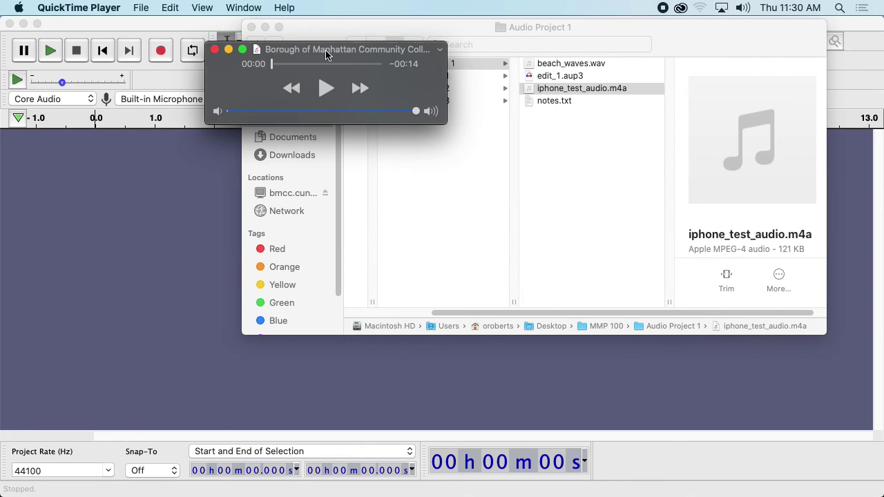
left_click(140, 8)
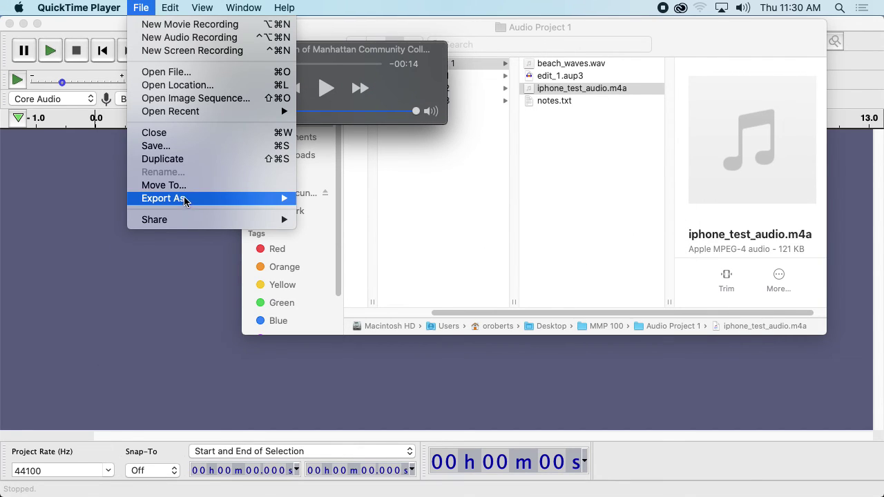
mouse_move(184, 197)
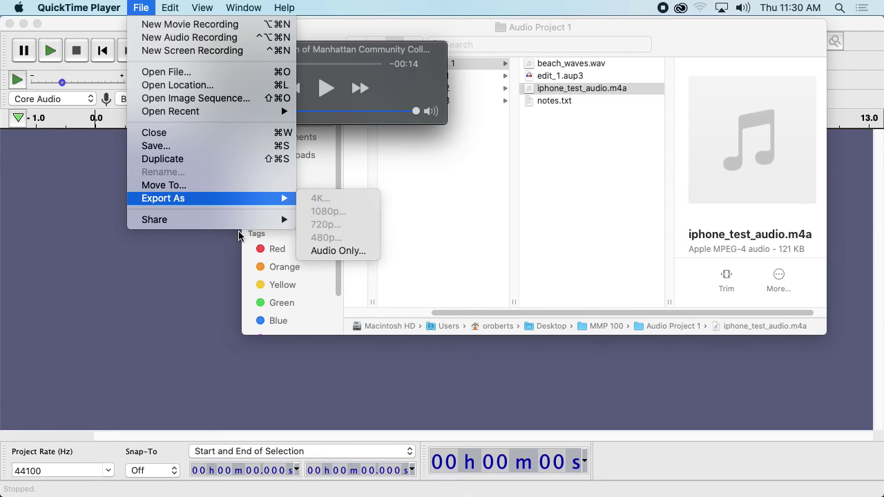
mouse_move(231, 220)
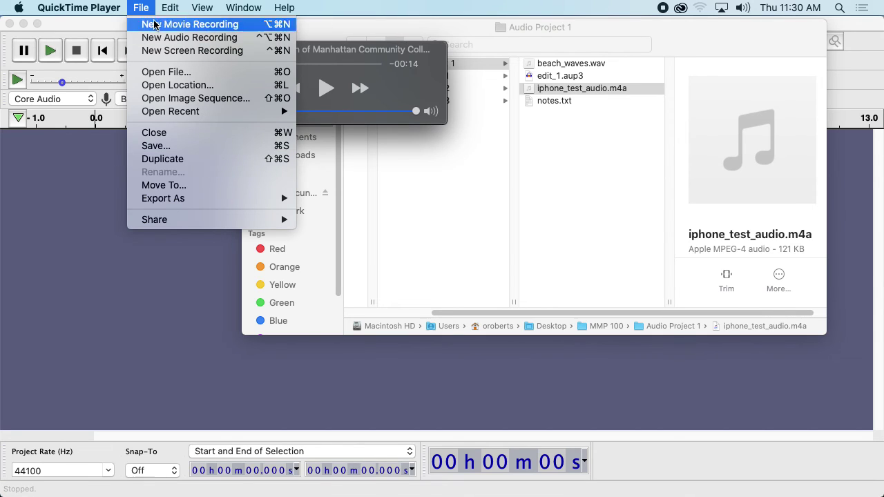
left_click(315, 63)
left_click_drag(314, 51, 279, 43)
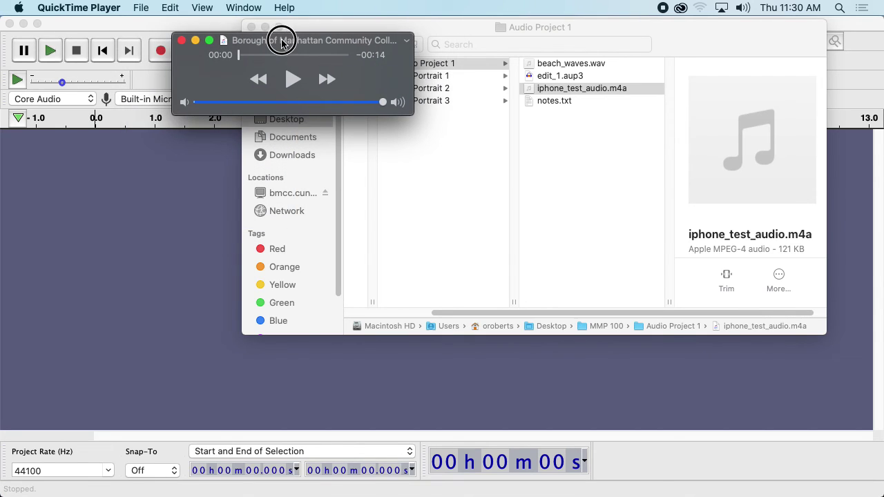
left_click(546, 116)
left_click(229, 48)
left_click(140, 6)
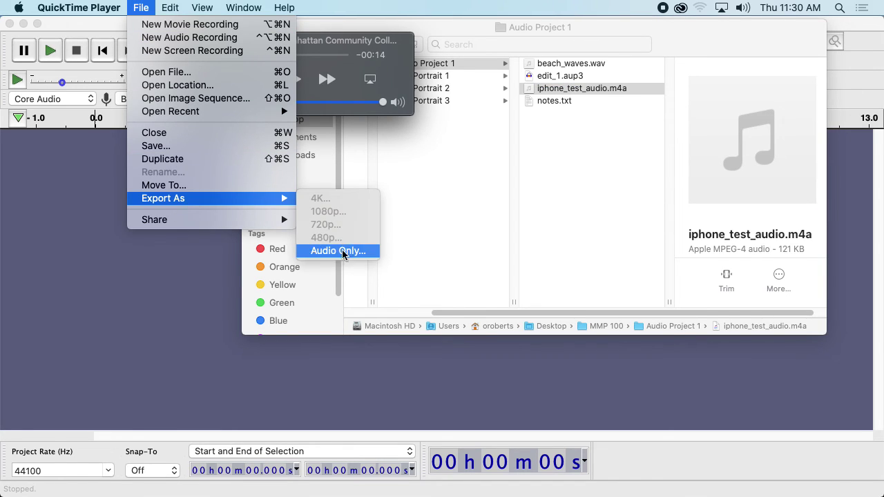
left_click(363, 251)
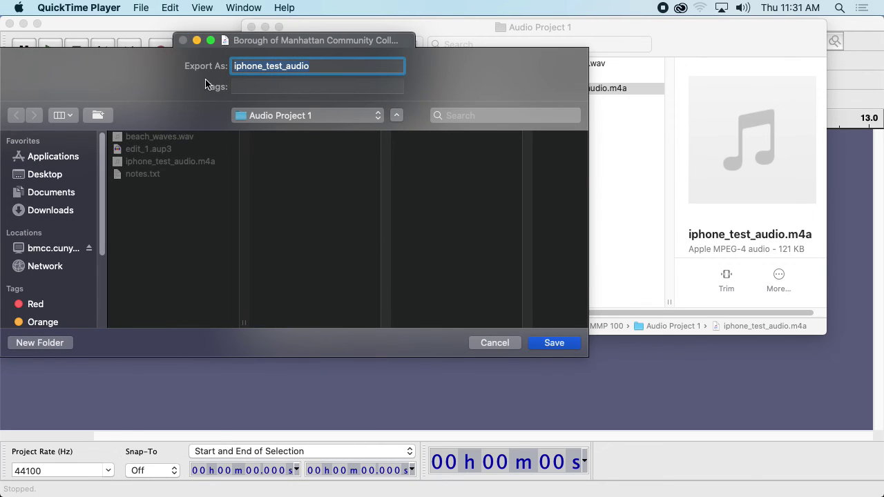
left_click(349, 66)
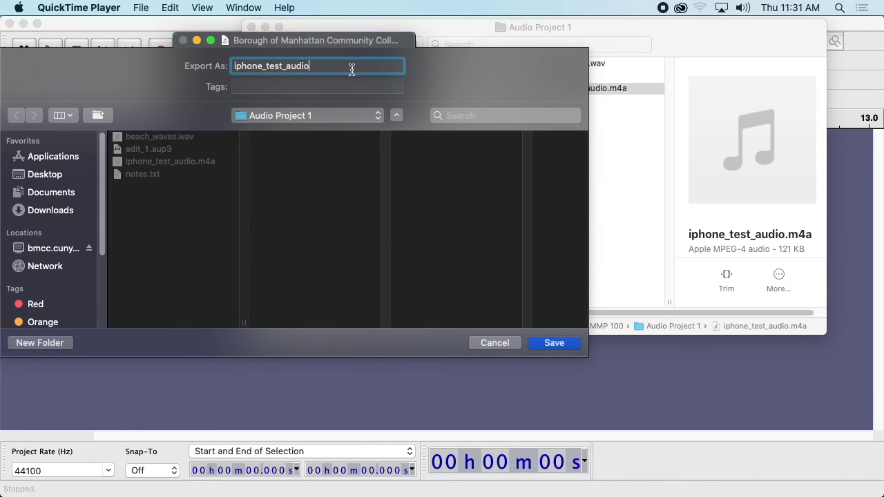
key("Return")
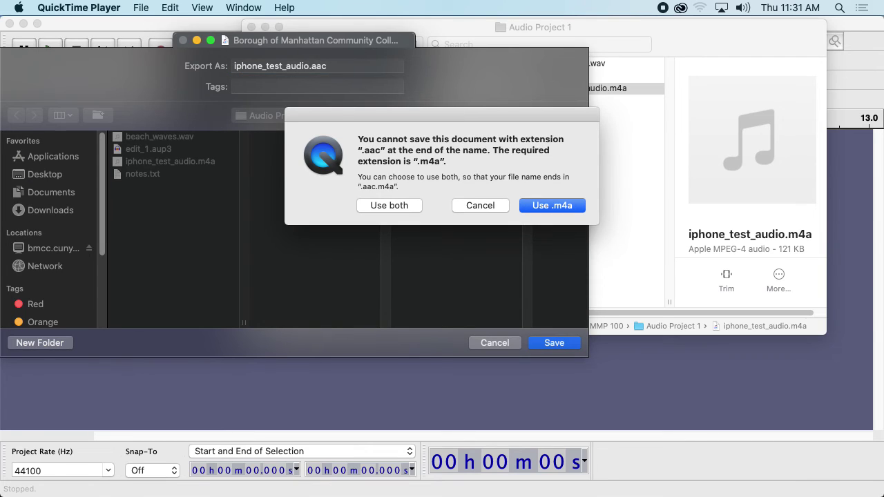
left_click(471, 205)
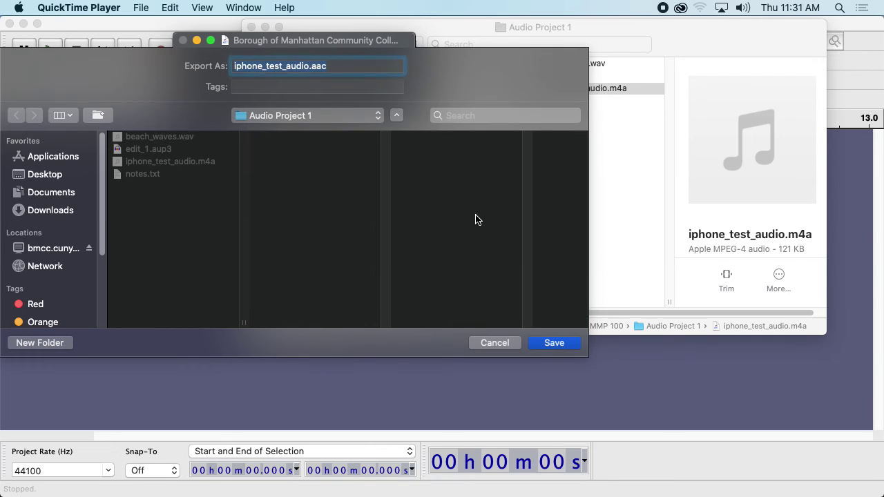
left_click(491, 342)
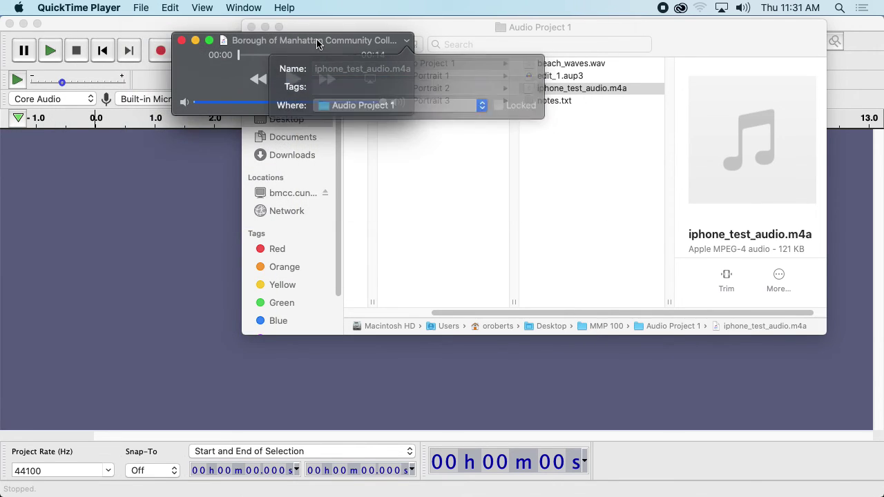
left_click(131, 8)
mouse_move(79, 7)
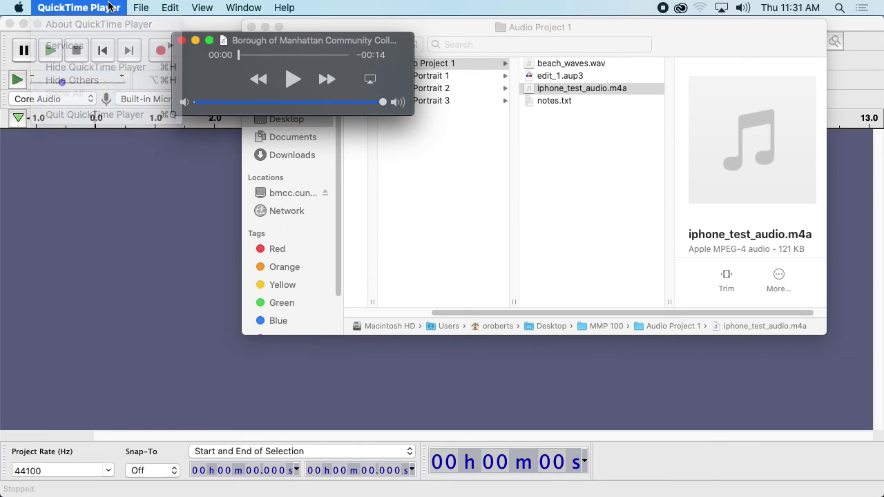
Quit QuickTime Player and open iphone_test_audio.m4a with Music from Finder
left_click(95, 115)
left_click_drag(486, 61, 489, 99)
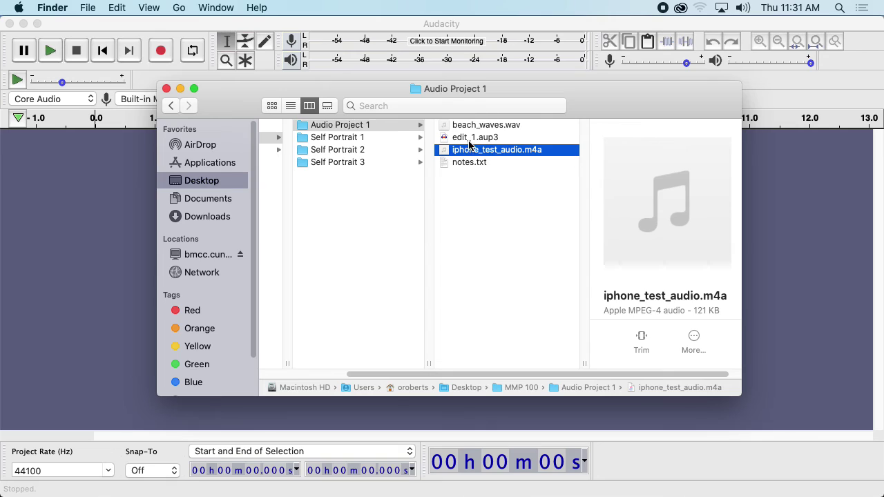
left_click(477, 179)
left_click(468, 150)
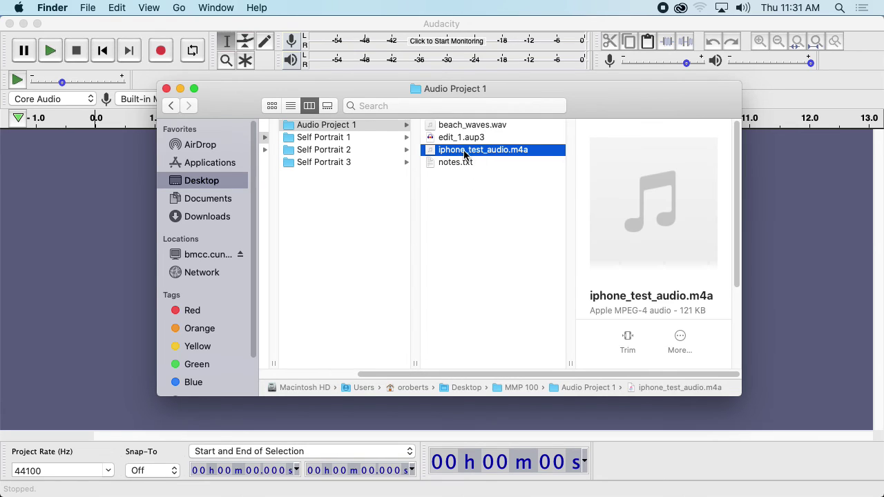
right_click(466, 150)
mouse_move(502, 171)
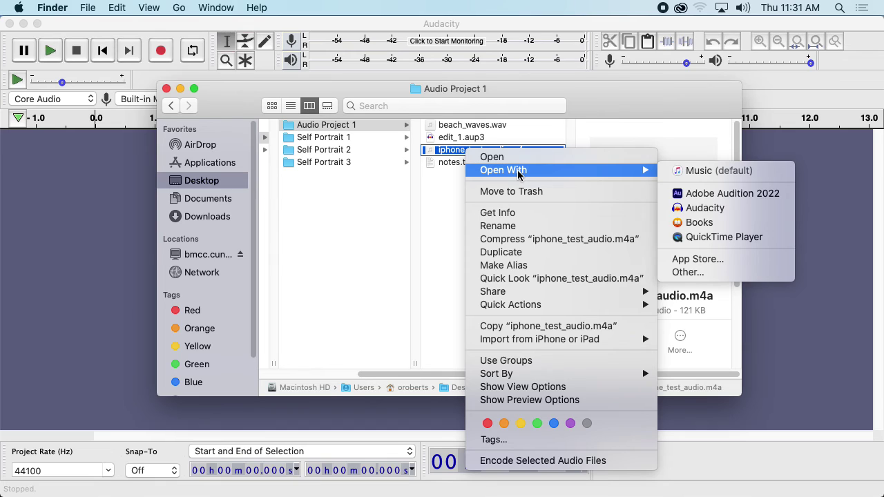
left_click(696, 173)
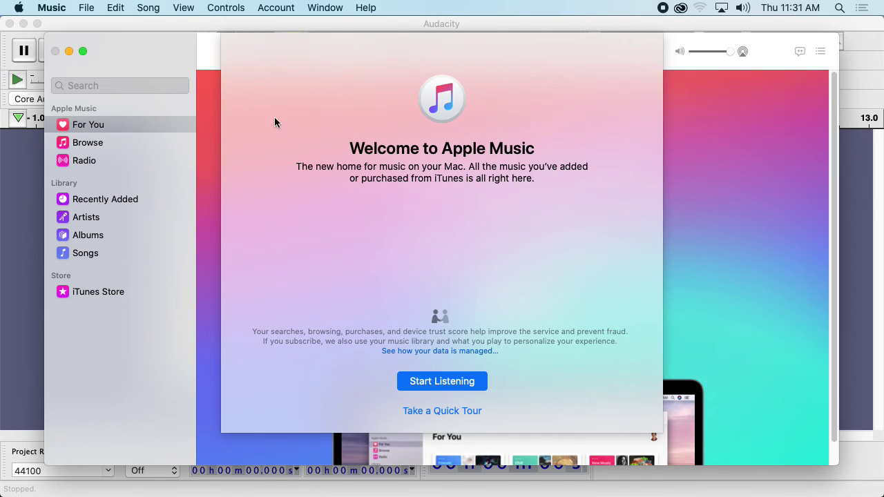
Mute the sound, dismiss Music's welcome and free-trial prompts, and show Recently Added albums
key("XF86AudioMute")
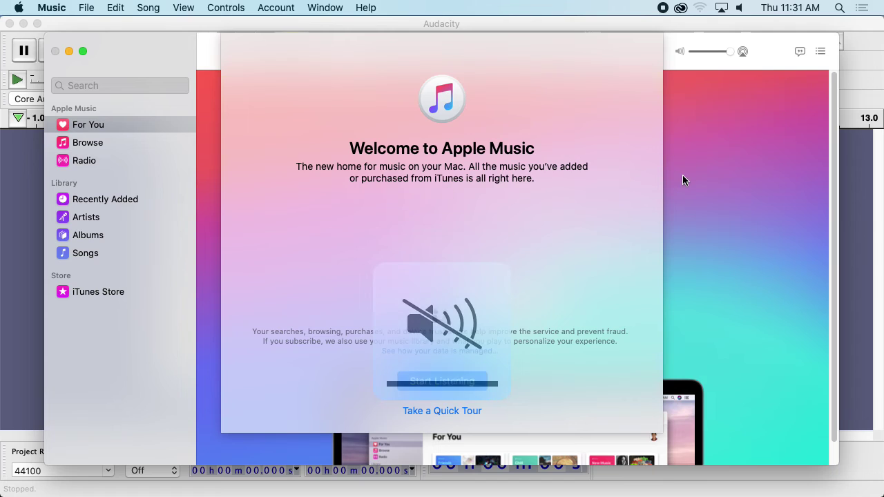
left_click(454, 383)
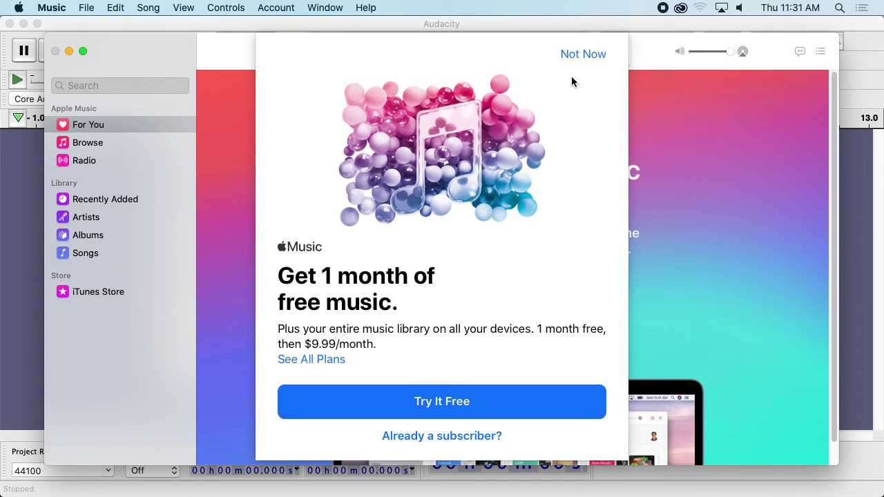
left_click(581, 55)
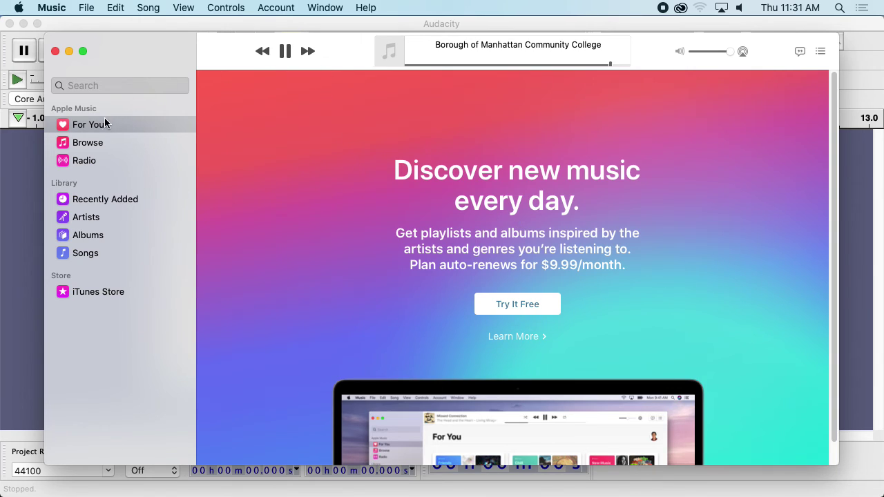
left_click(118, 201)
Open the Borough of Manhattan Community College album page and check its album and song options
mouse_move(298, 226)
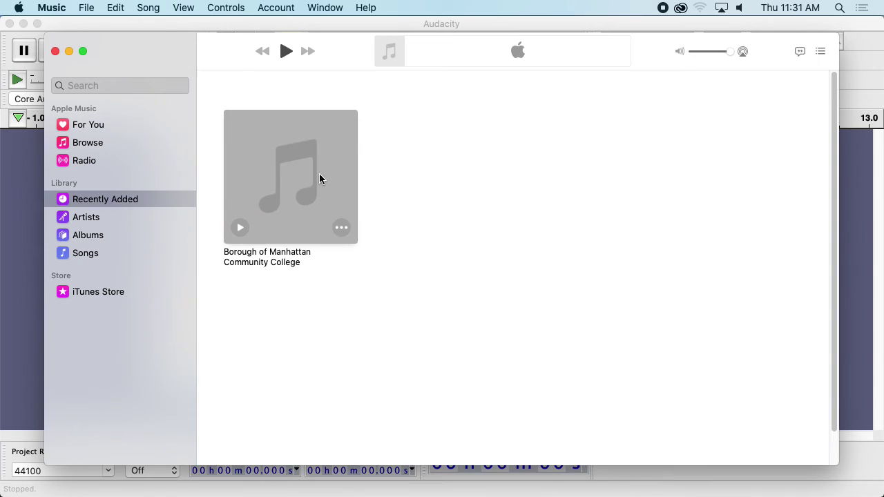
left_click(342, 229)
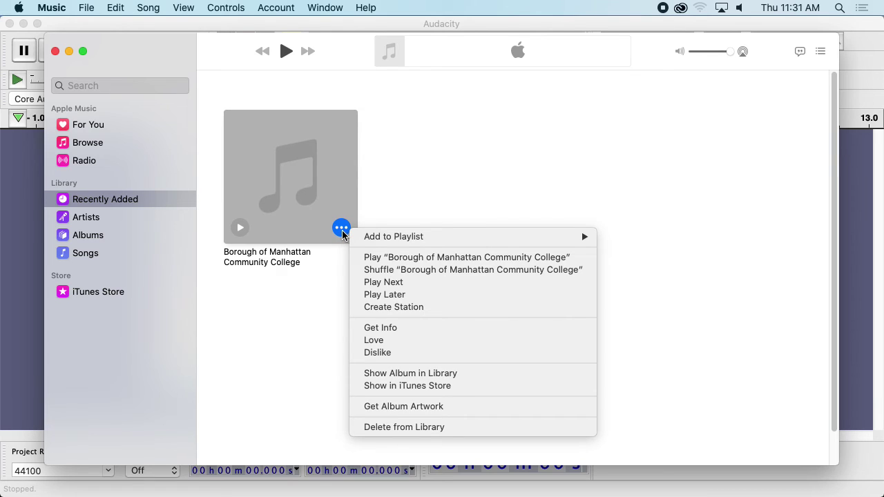
left_click(301, 304)
left_click(307, 181)
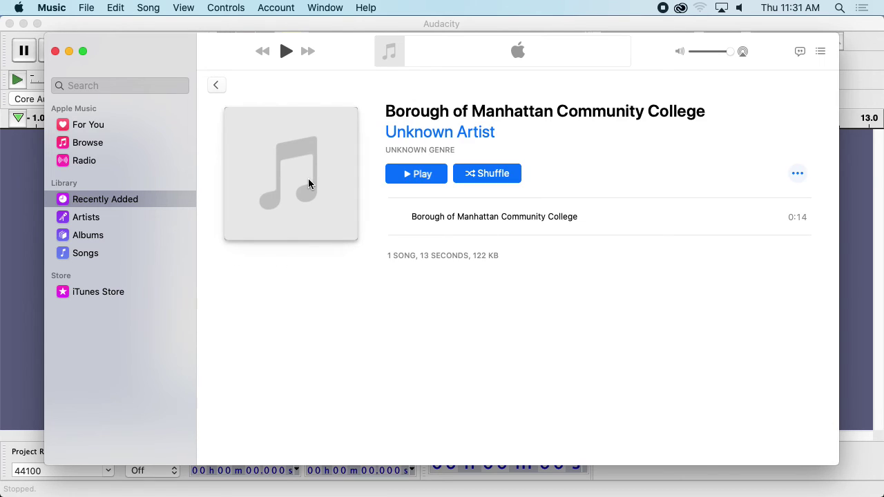
left_click(797, 174)
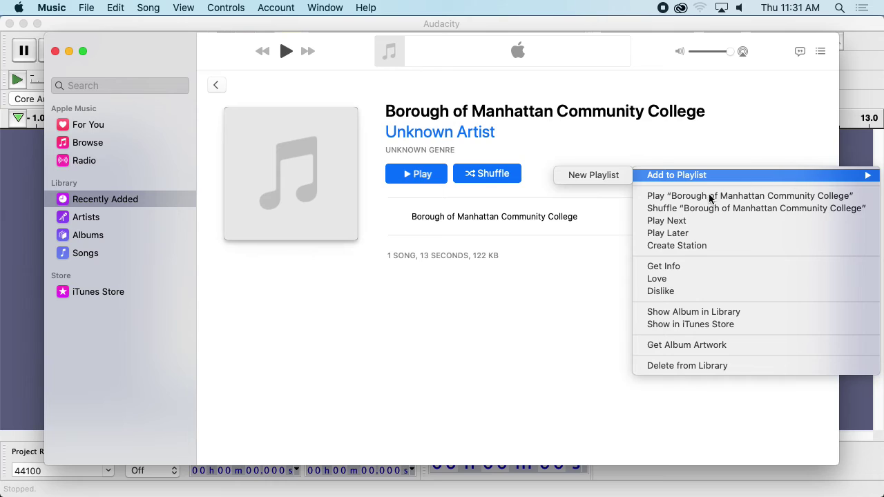
left_click(529, 336)
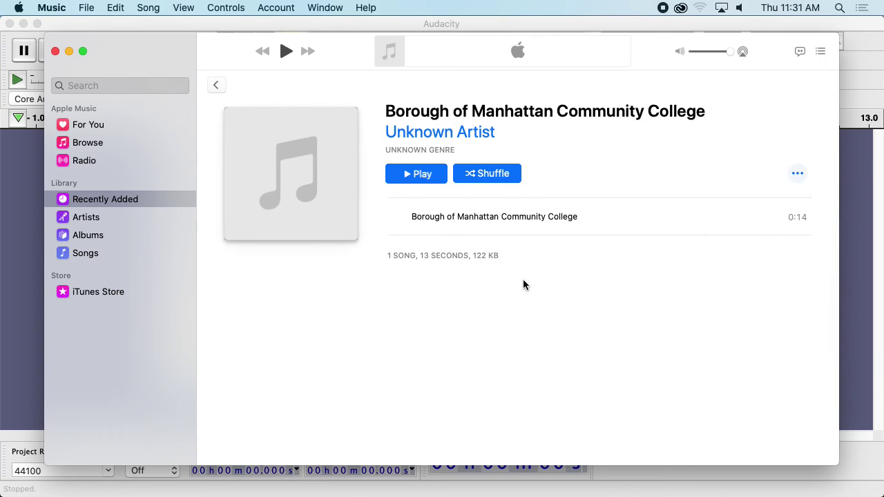
right_click(299, 144)
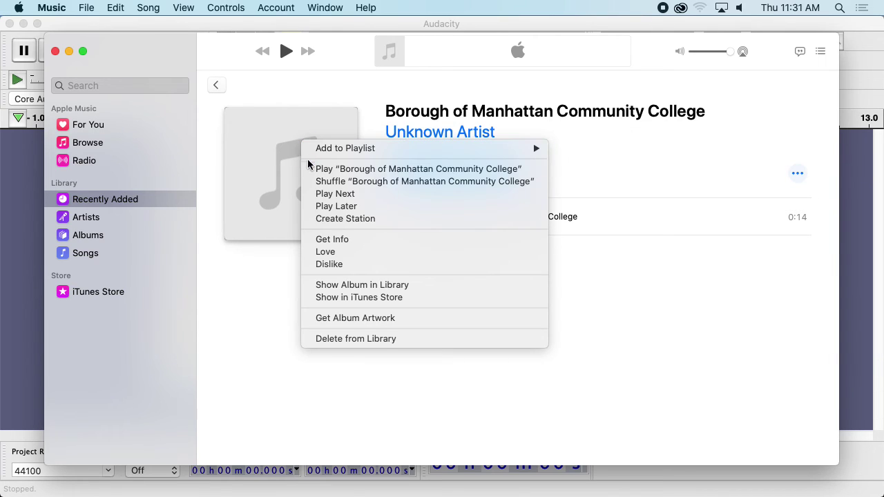
left_click(282, 263)
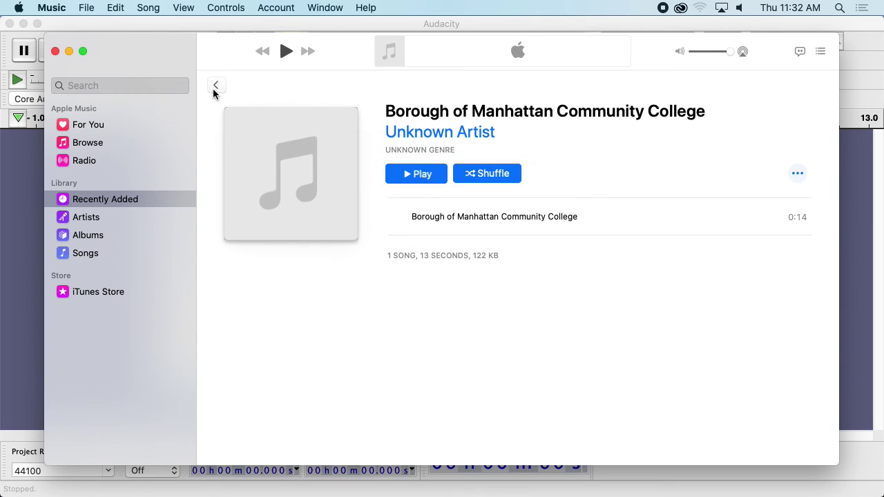
Search the menu bar and album options for a song conversion command
left_click(99, 5)
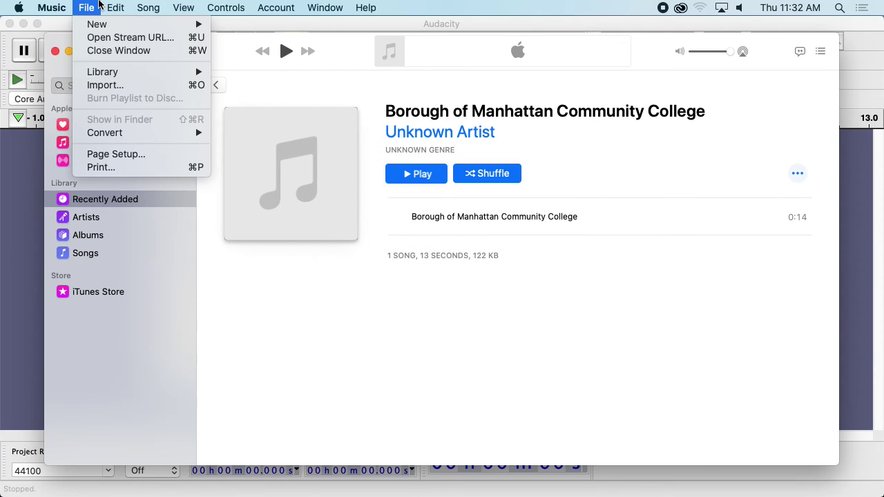
mouse_move(107, 132)
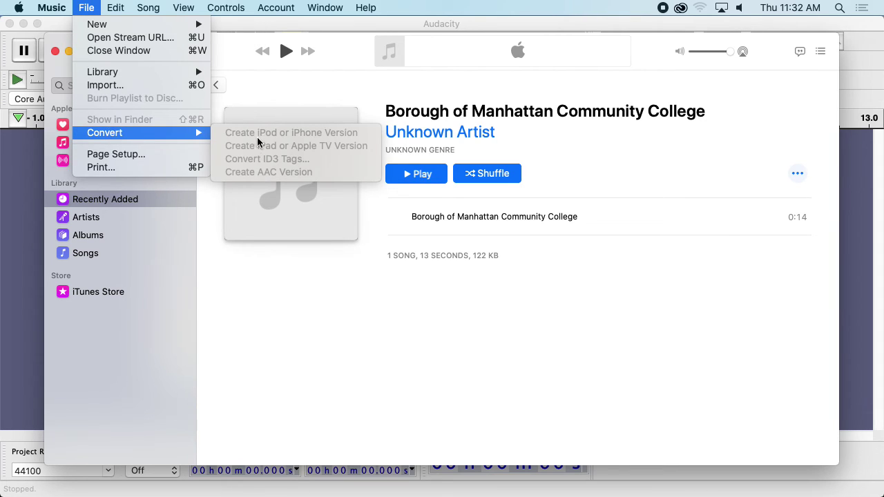
left_click(325, 245)
right_click(313, 172)
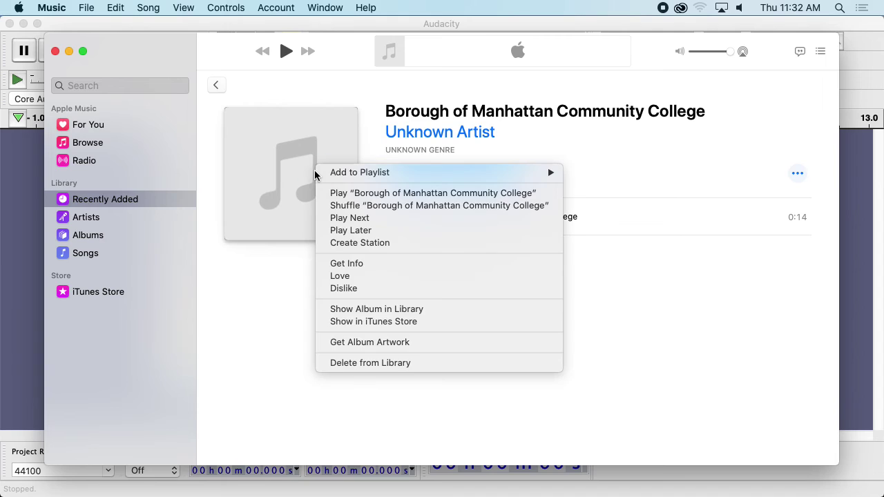
key("Escape")
Create an AAC version of the Borough of Manhattan Community College song via File > Convert
left_click(523, 218)
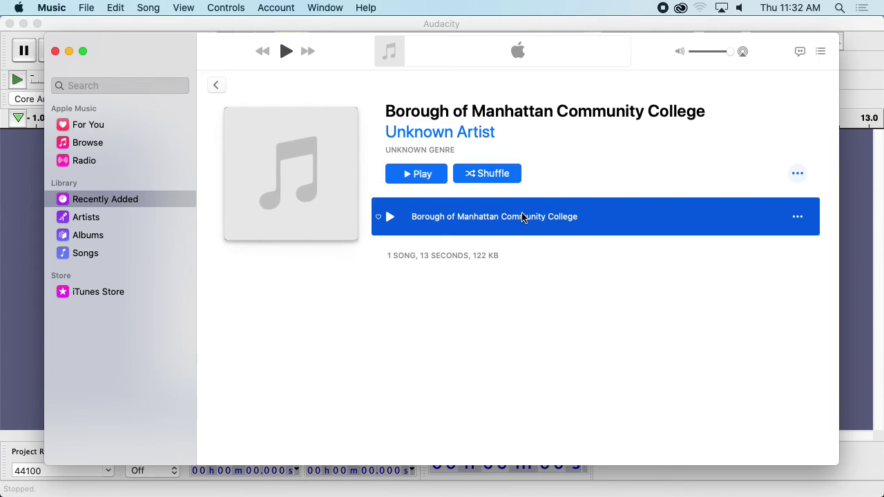
left_click(87, 7)
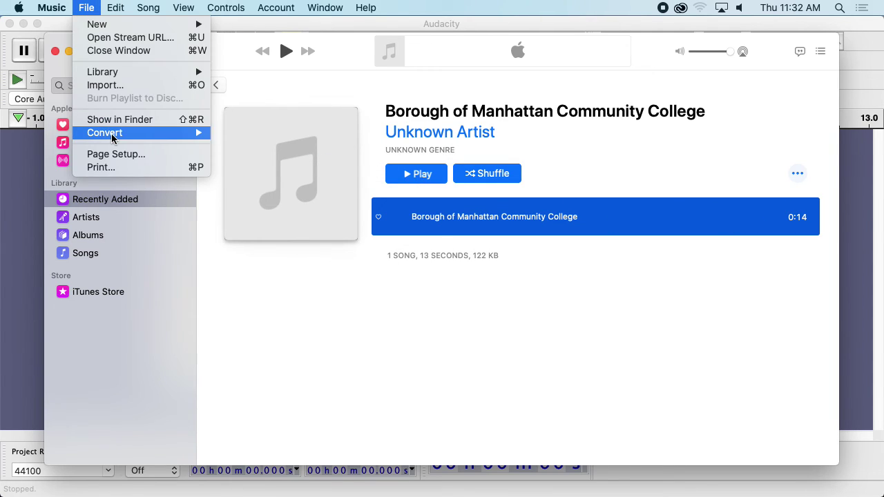
mouse_move(112, 138)
left_click(273, 173)
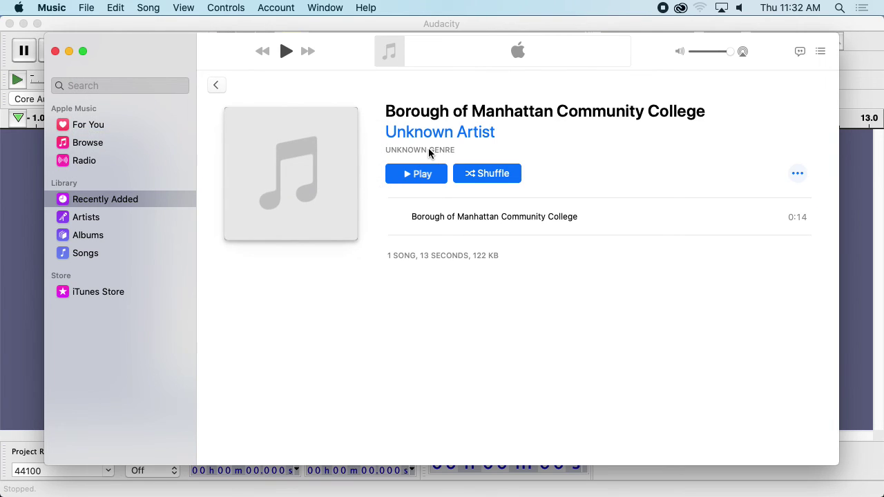
left_click(799, 218)
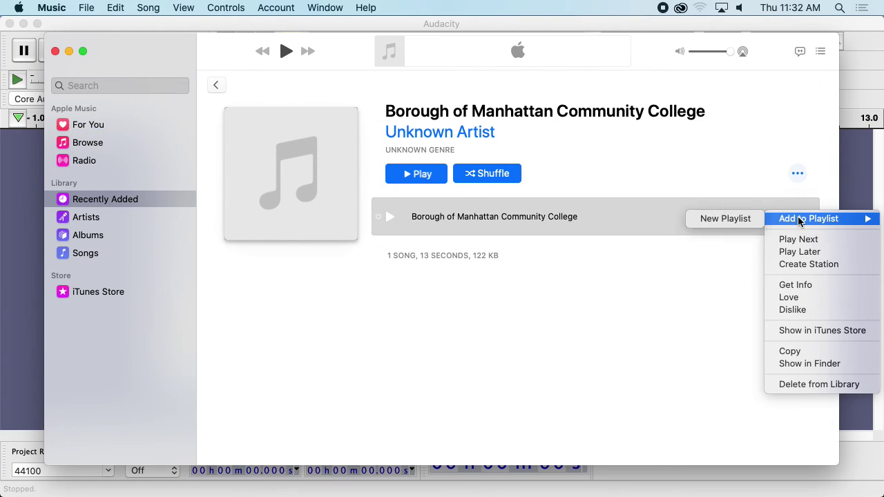
left_click(702, 276)
key("super+Tab")
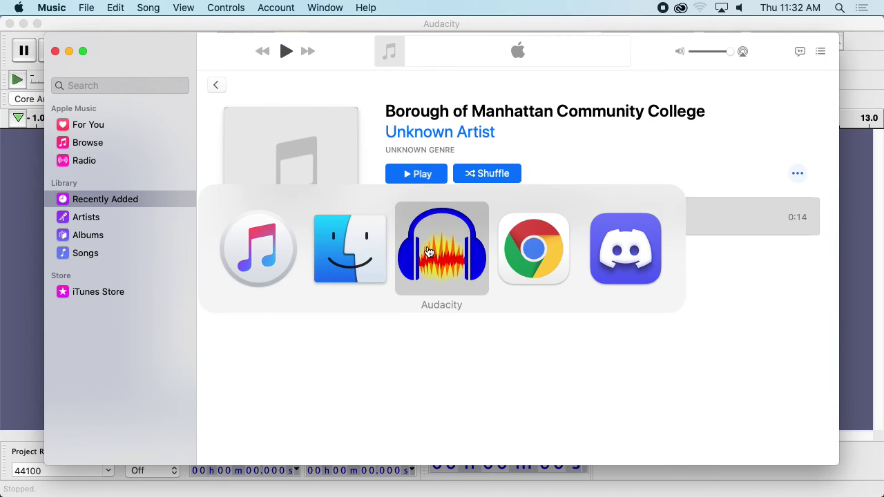
key("super+Tab")
key("super+Tab")
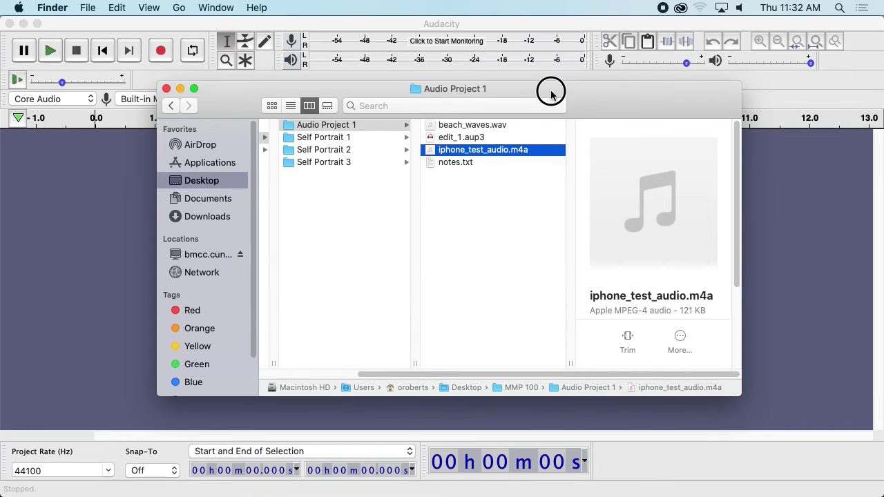
key("super+t")
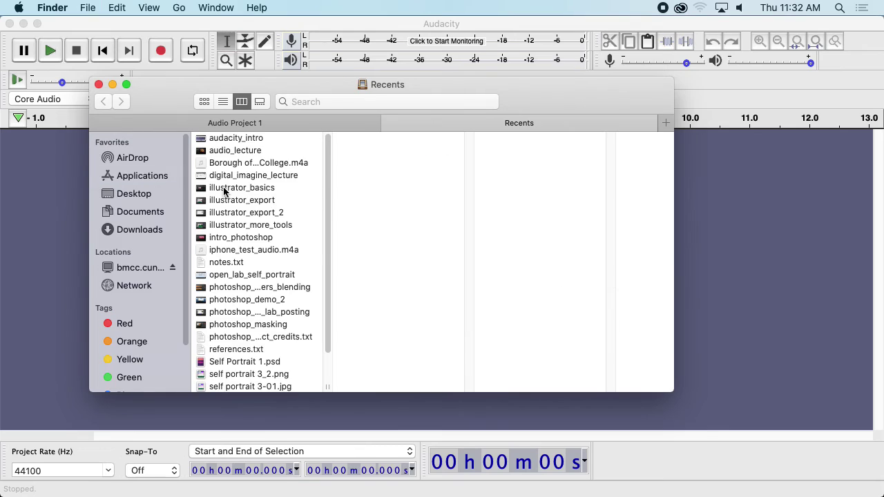
left_click(138, 211)
scroll(157, 266, "down", 2)
scroll(158, 266, "up", 2)
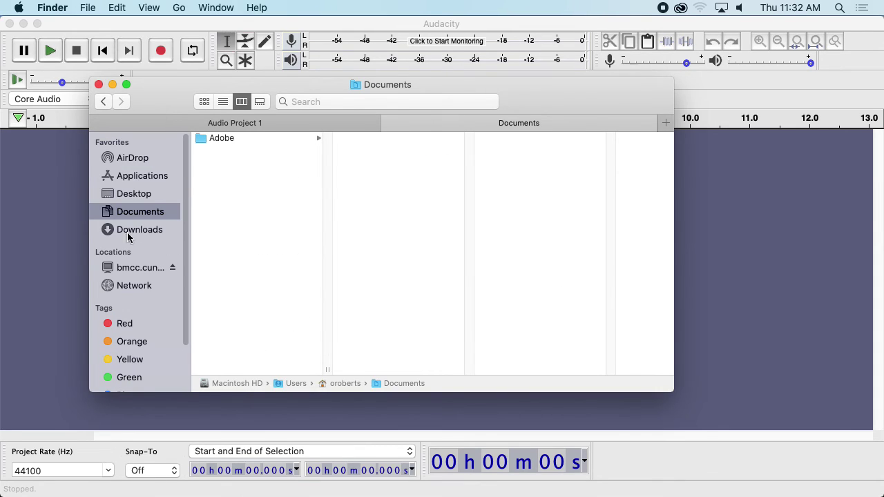
left_click(137, 268)
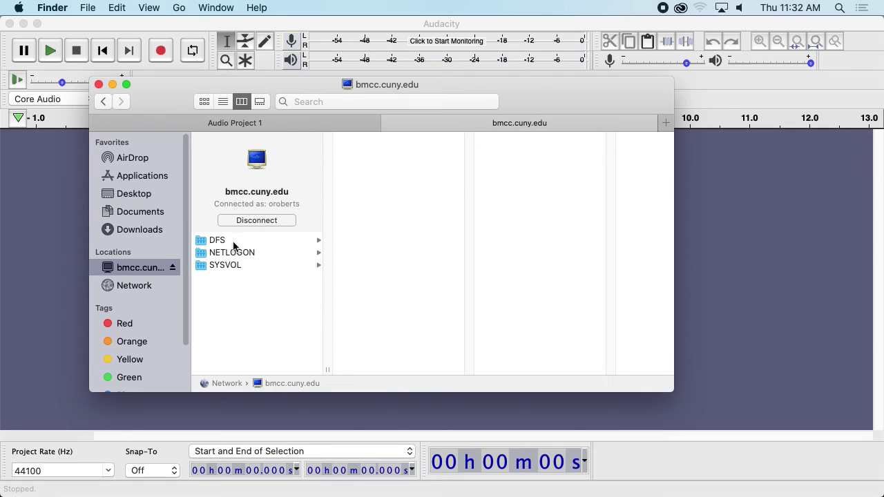
left_click(135, 214)
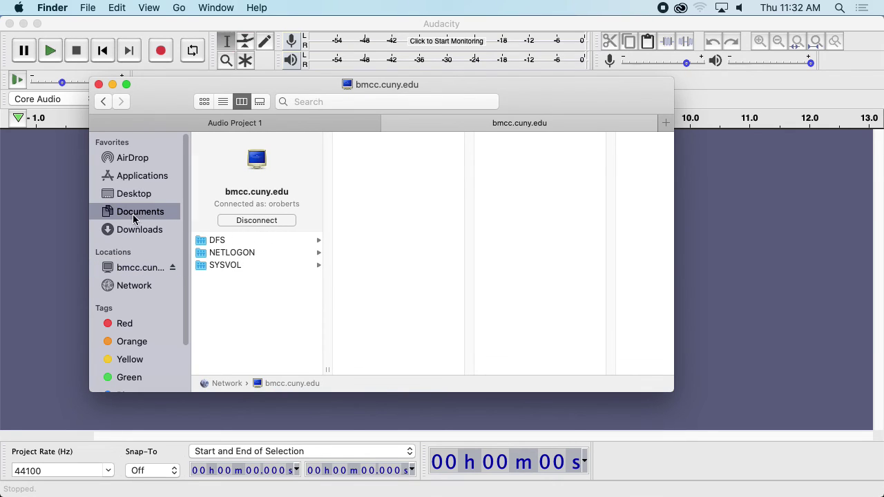
left_click(184, 7)
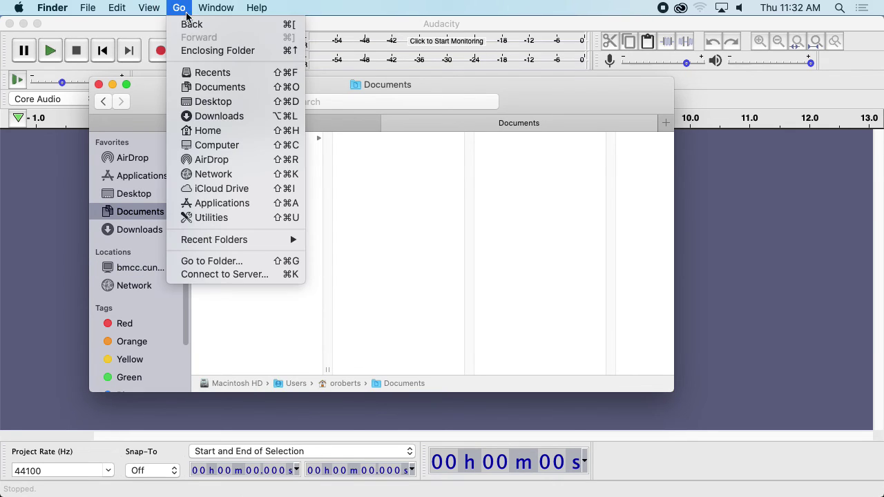
left_click(207, 131)
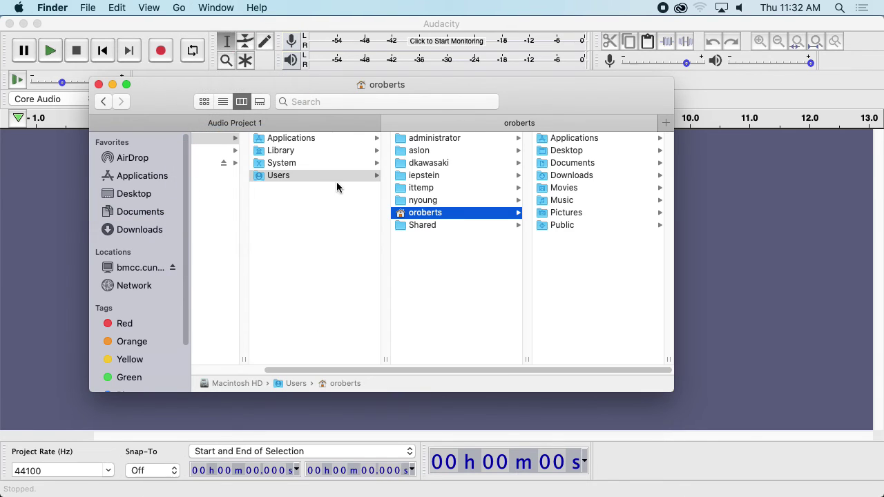
left_click(575, 201)
left_click(588, 141)
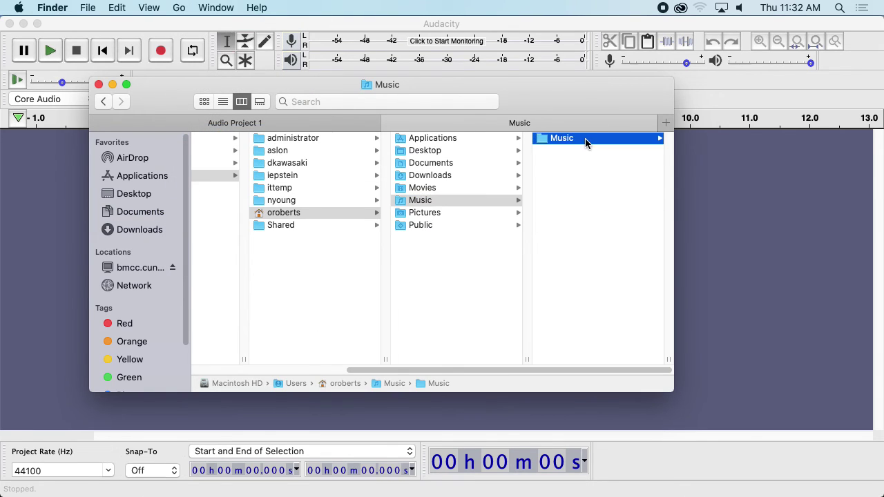
left_click(589, 140)
left_click(584, 151)
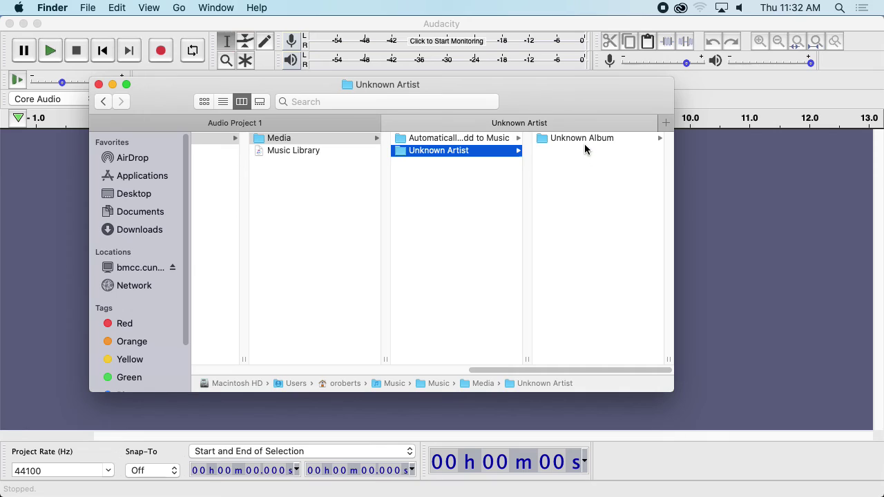
left_click(591, 142)
left_click(601, 151)
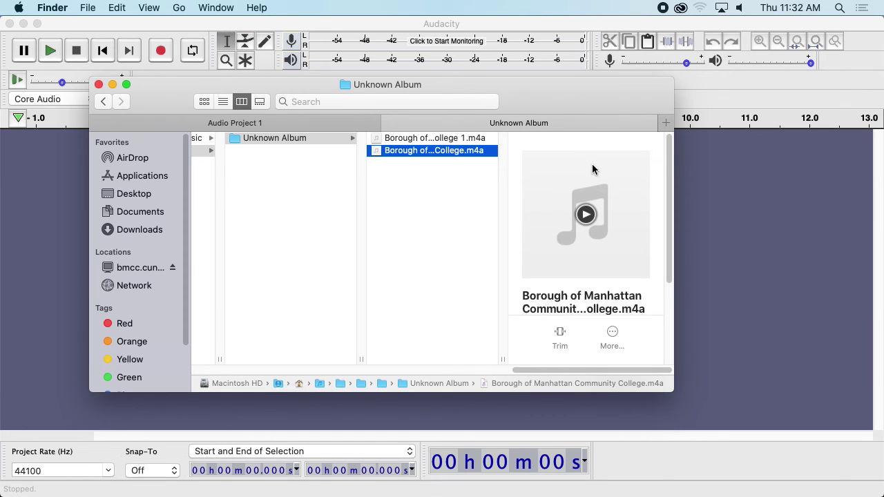
left_click(393, 140)
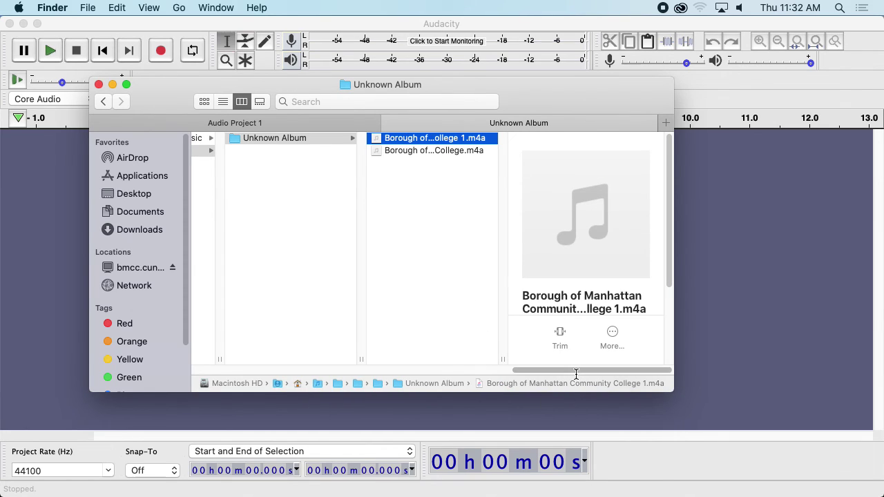
scroll(585, 368, "left", 5)
left_click(393, 140)
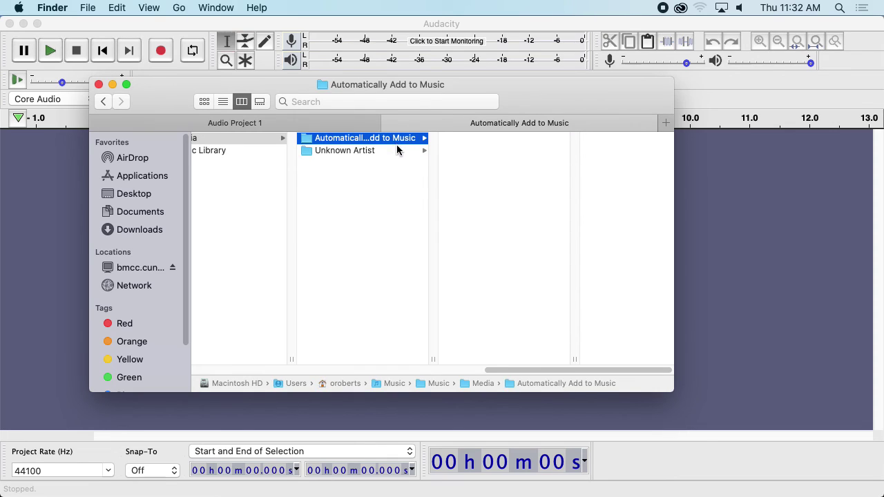
left_click(388, 147)
left_click(388, 122)
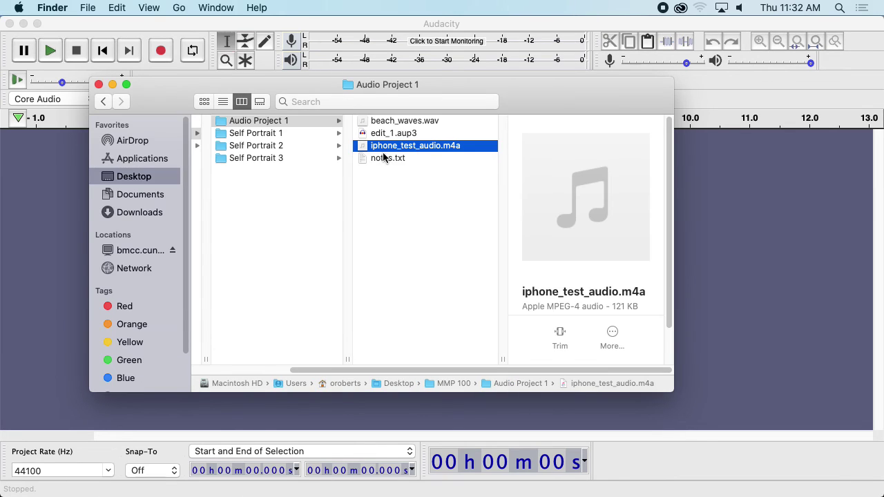
key("super+Tab")
Search 'convert to mp3' in a new Chrome window and open Online-Convert's audio-to-MP3 converter
key("super+Tab")
key("super+Tab")
key("super+shift+Tab")
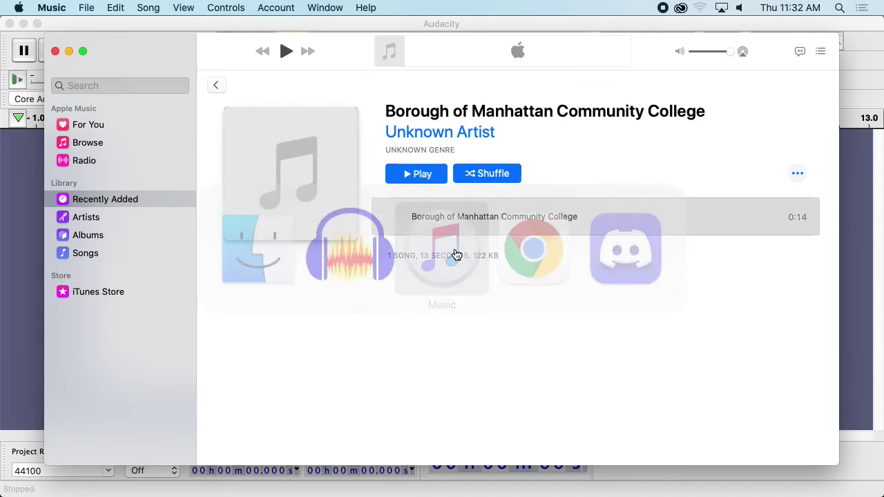
key("super+Tab")
key("super+Tab")
key("super+Tab")
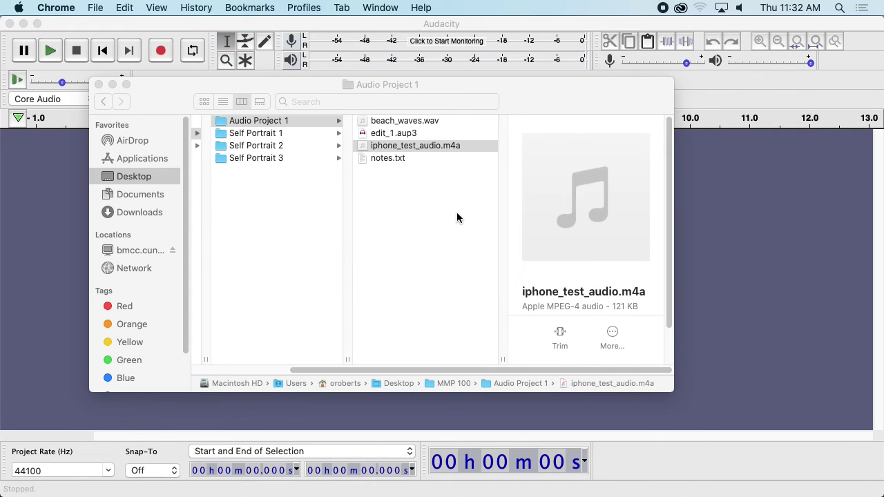
key("super+n")
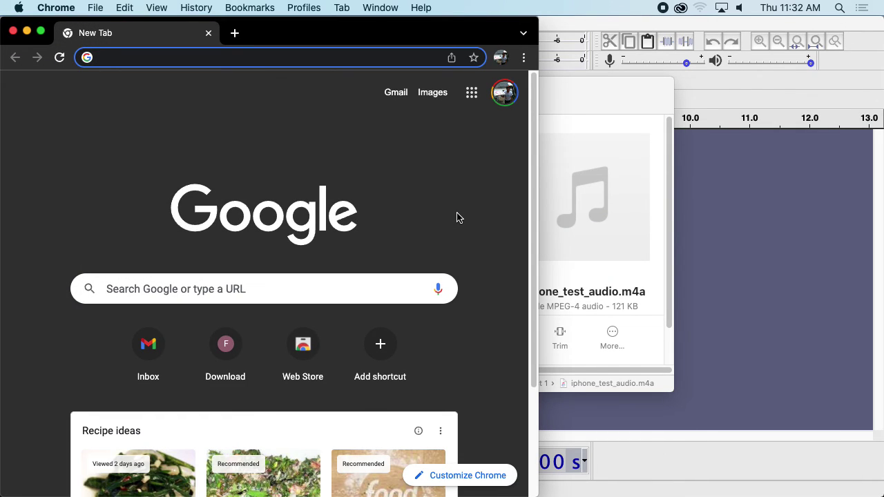
type("convert to mp3")
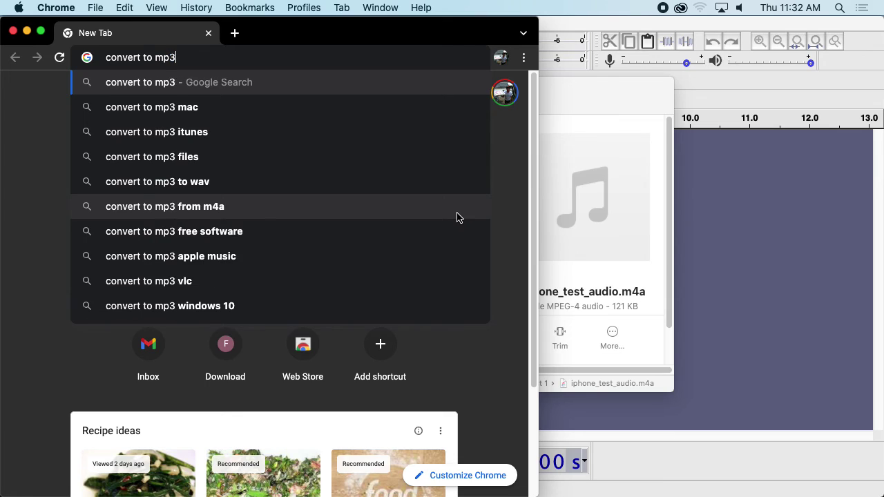
key("Return")
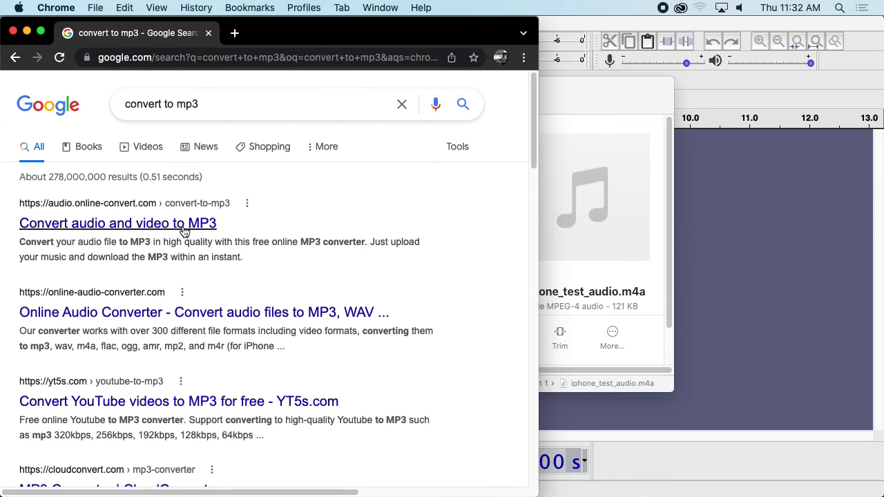
left_click(172, 225)
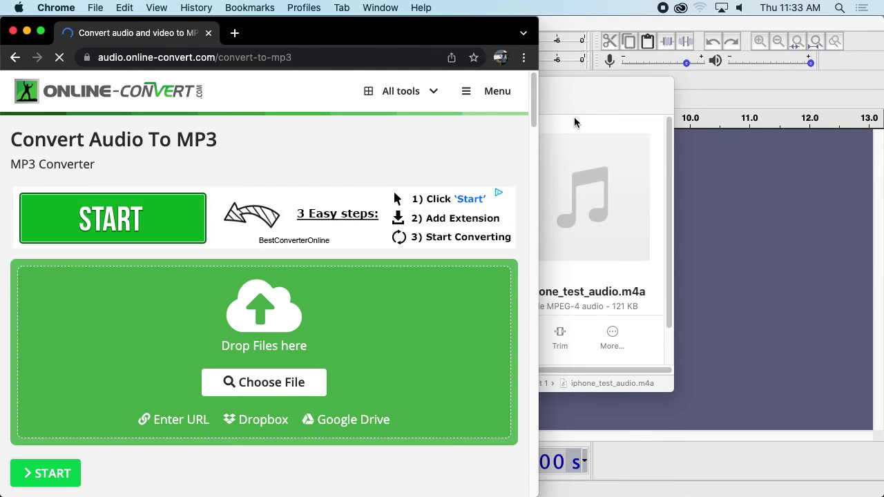
Upload iphone_test_audio.m4a by dragging it from the Audio Project 1 folder onto the converter
left_click(574, 116)
left_click_drag(511, 107, 715, 96)
left_click_drag(628, 135, 274, 319)
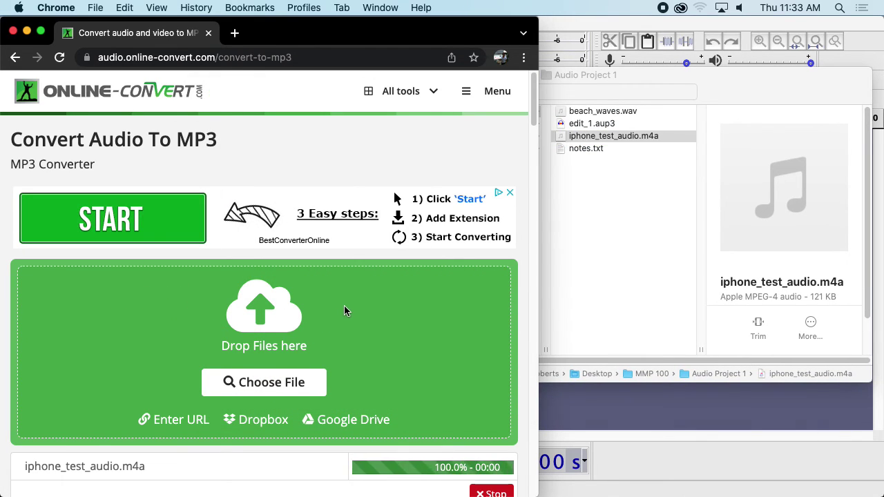
Start the MP3 conversion and download the resulting iphone_test_audio.mp3
scroll(345, 310, "down", 4)
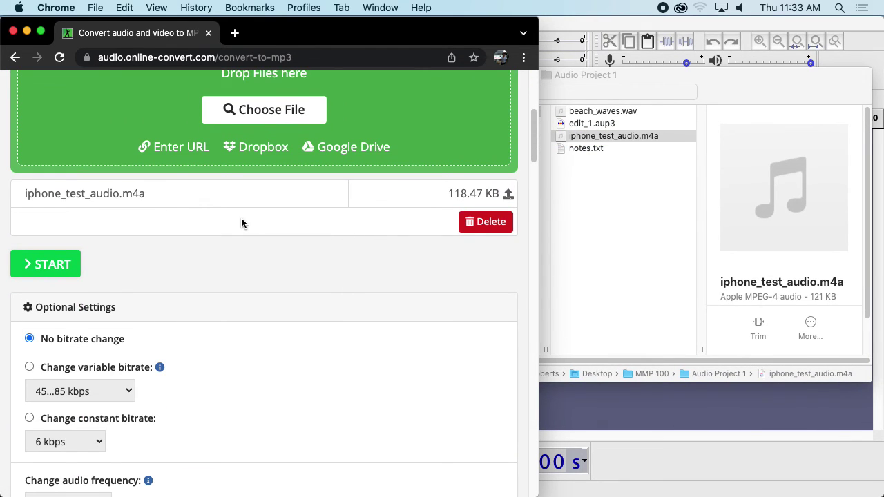
scroll(216, 245, "down", 4)
scroll(209, 202, "up", 2)
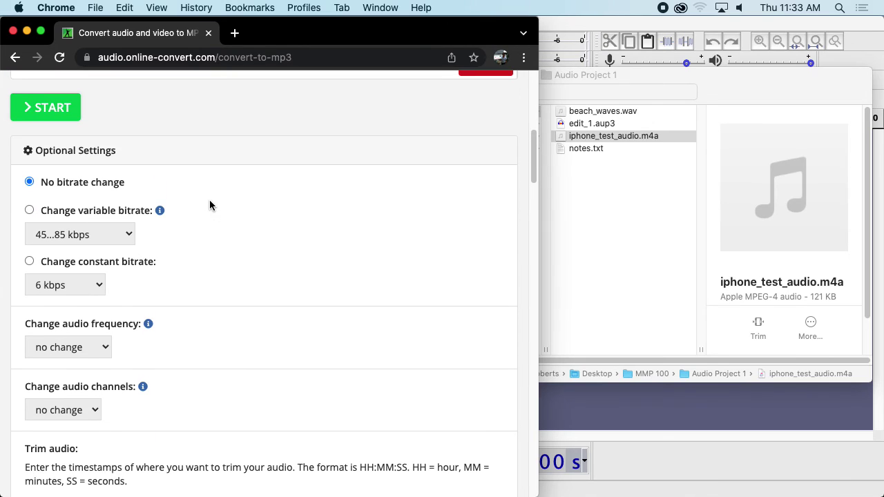
scroll(184, 245, "down", 1)
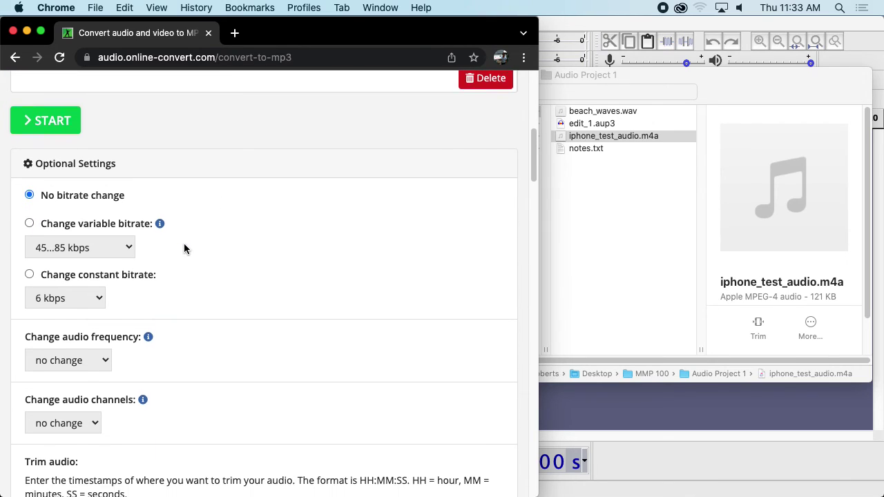
scroll(183, 248, "down", 5)
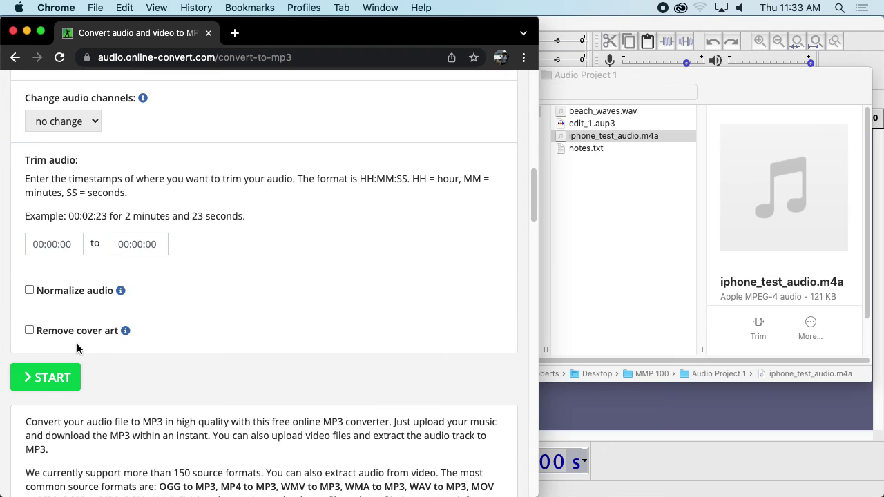
left_click(56, 382)
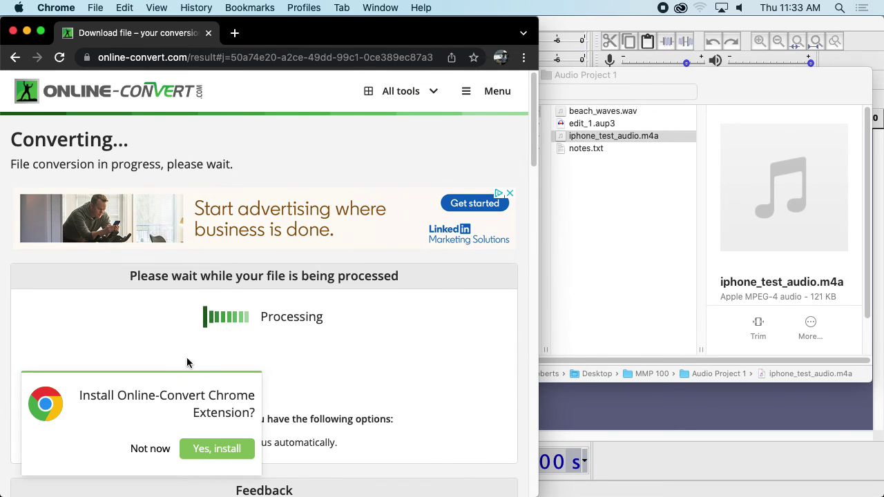
left_click(473, 338)
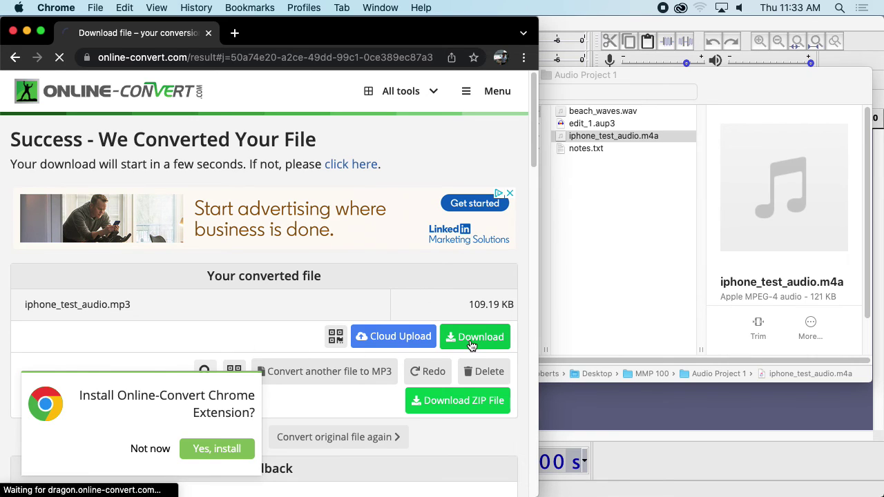
Open a second Finder window on Downloads and select iphone_test_audio.mp3
left_click(613, 137)
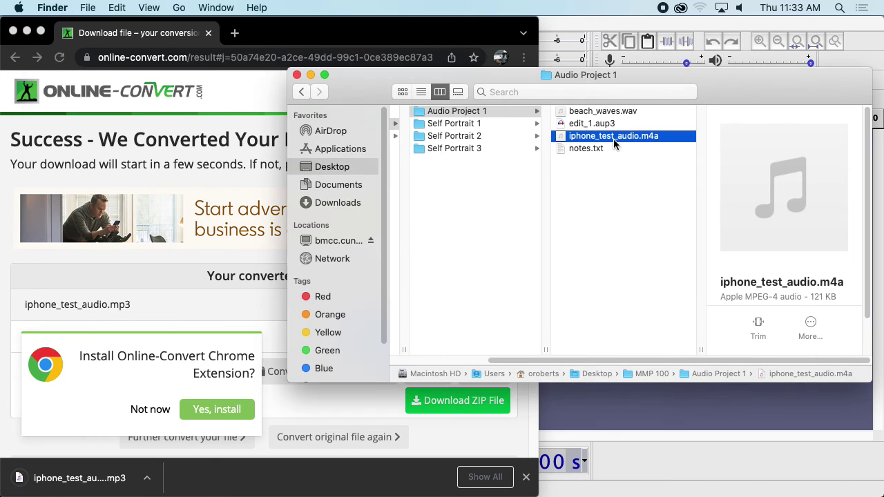
left_click_drag(740, 74, 502, 24)
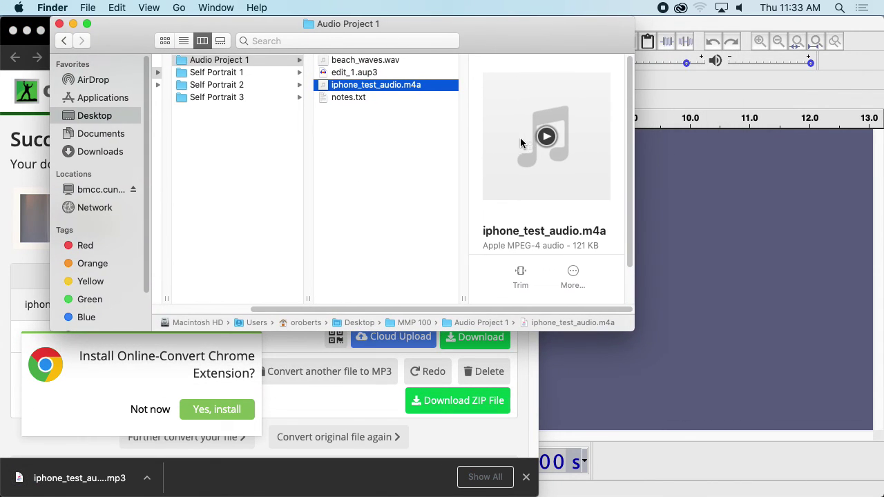
key("super+n")
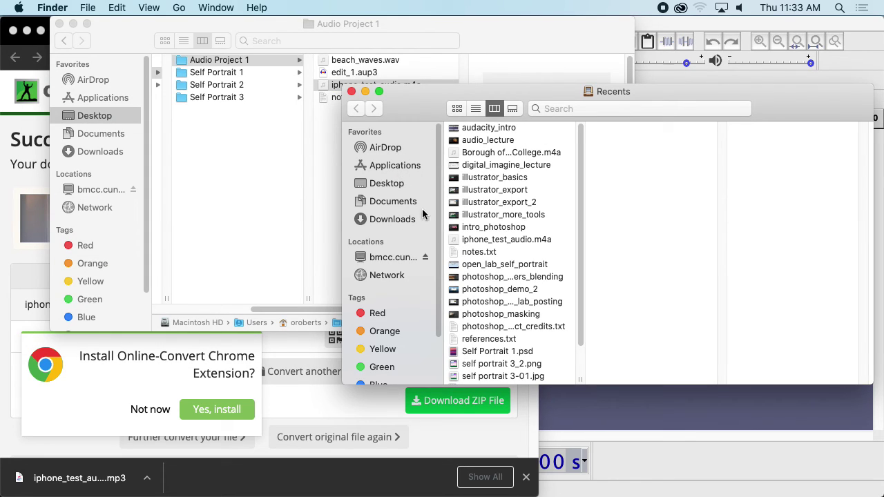
left_click_drag(795, 103, 771, 122)
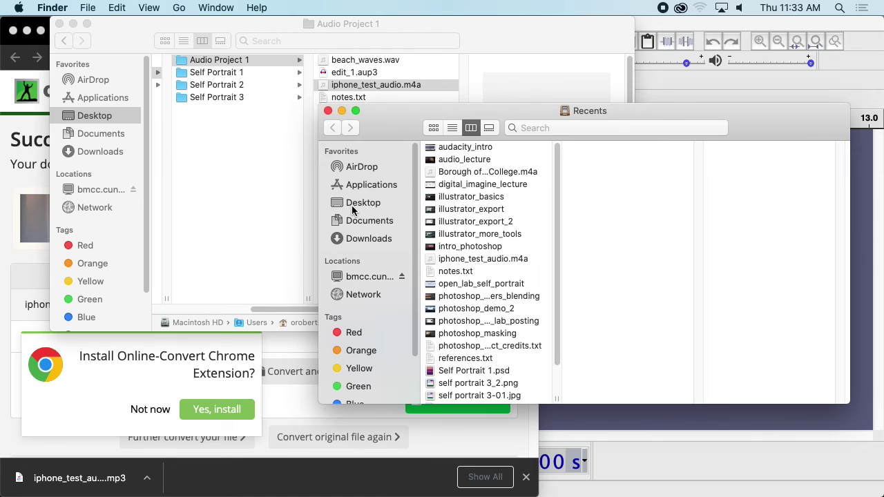
left_click(356, 207)
left_click(461, 160)
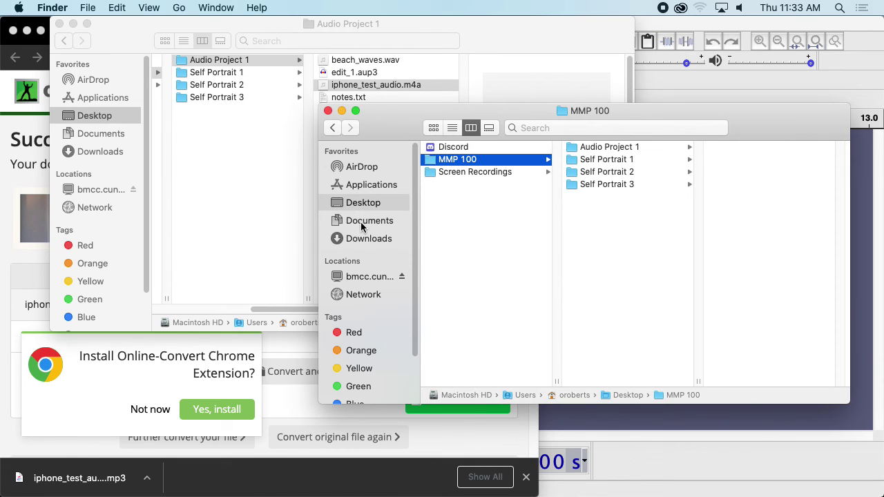
left_click(364, 239)
left_click(529, 166)
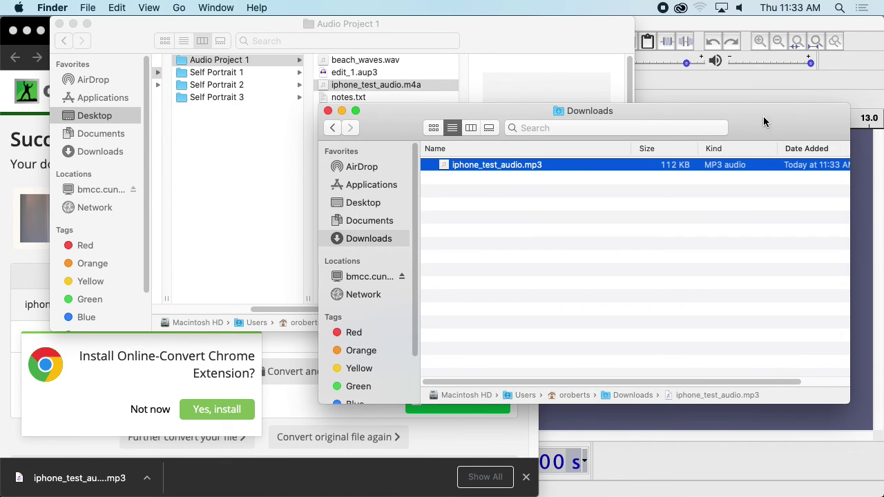
Move iphone_test_audio.mp3 into Audio Project 1, close Downloads, and drop it onto Audacity
left_click_drag(763, 119, 756, 150)
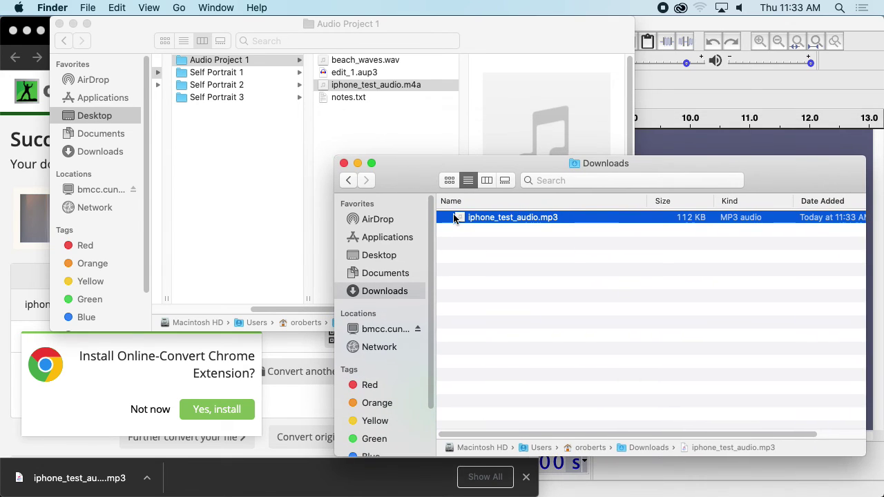
left_click_drag(457, 218, 399, 148)
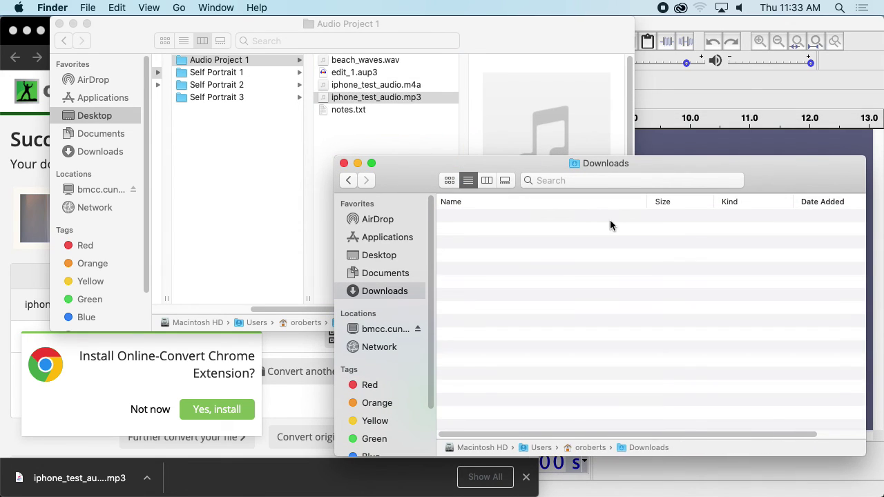
left_click(343, 163)
left_click_drag(397, 100, 750, 187)
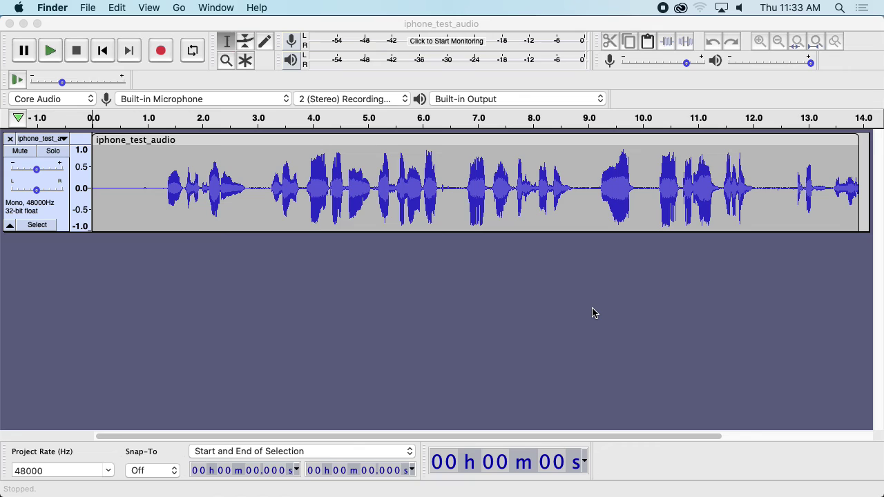
Bring Audacity forward, raise the volume, and play the iphone_test_audio voice clip
key("super+Tab")
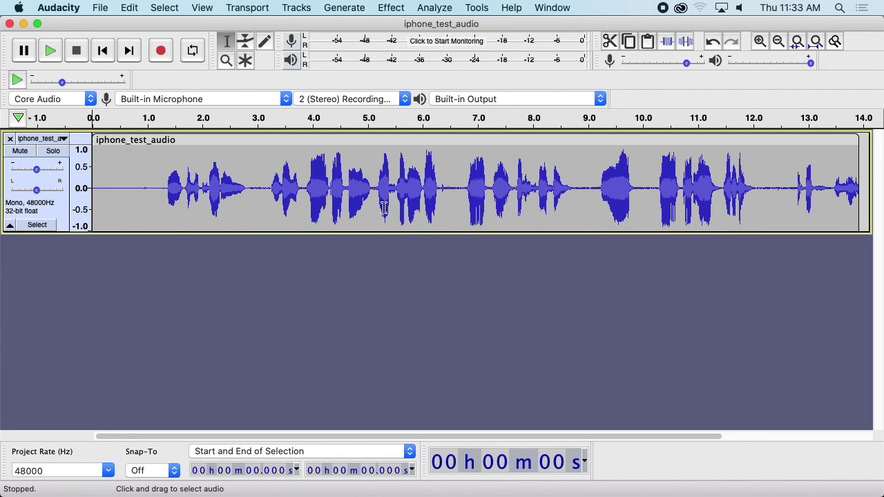
key("super+Tab")
left_click_drag(472, 45, 650, 47)
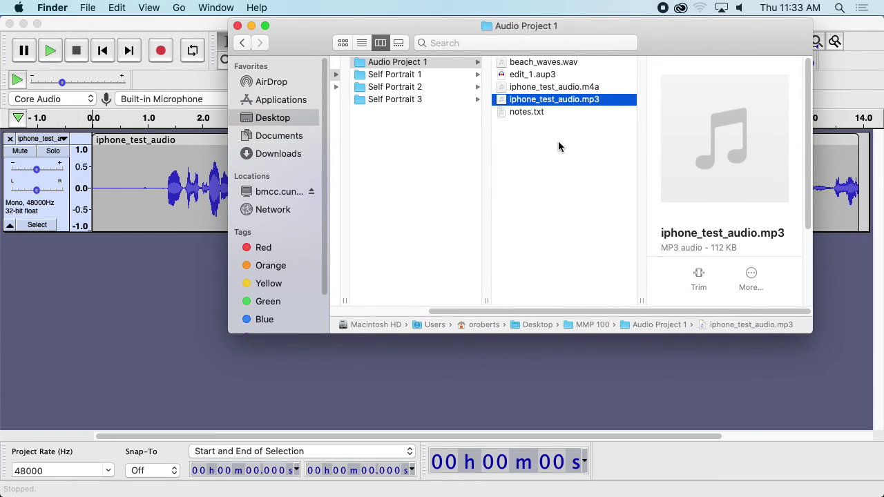
left_click(189, 23)
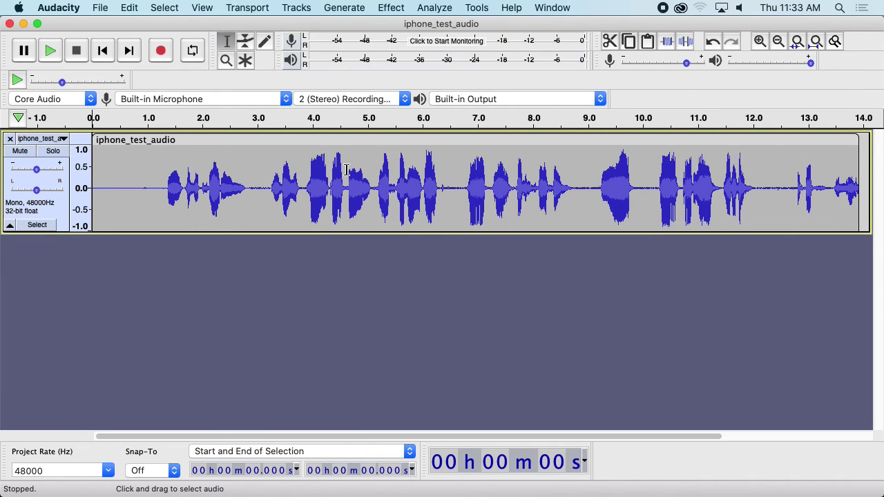
key("XF86AudioRaiseVolume")
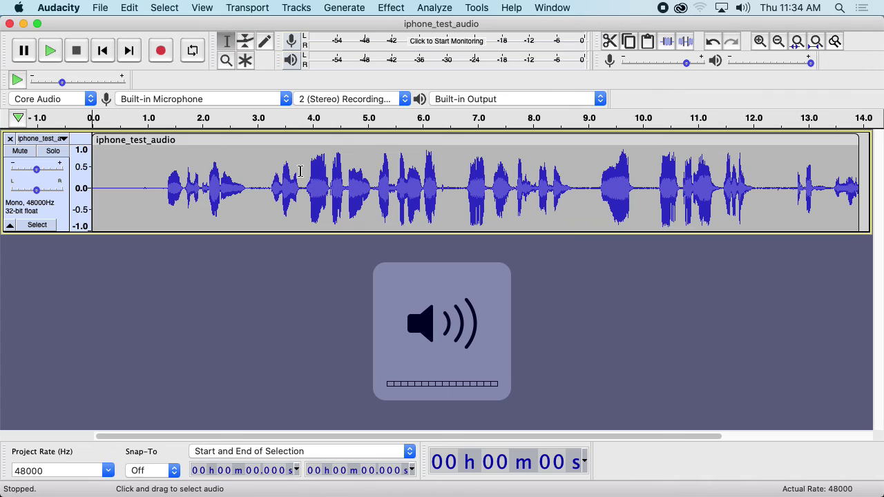
key("space")
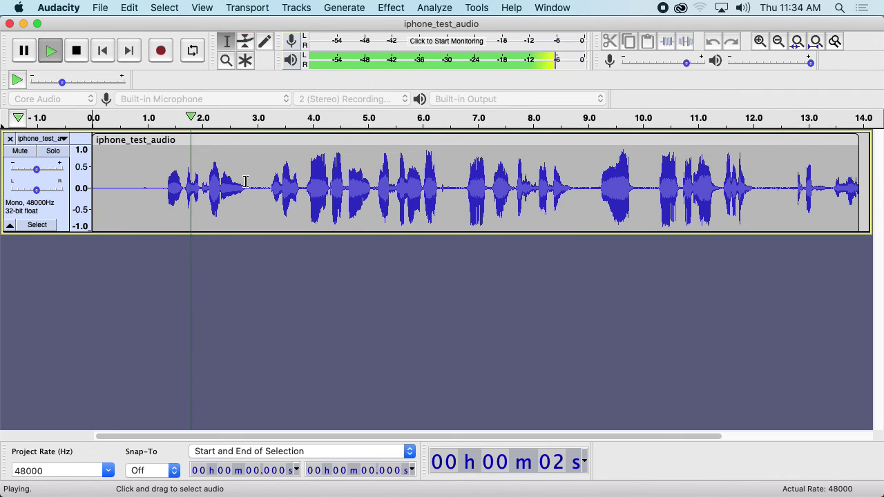
key("space")
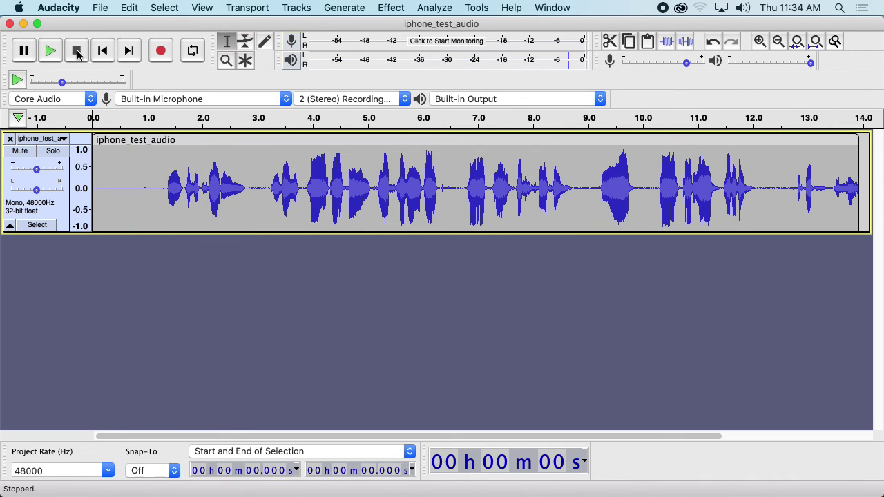
Delete the silent first 1.33 seconds of the iphone_test_audio track
left_click_drag(165, 187, 71, 186)
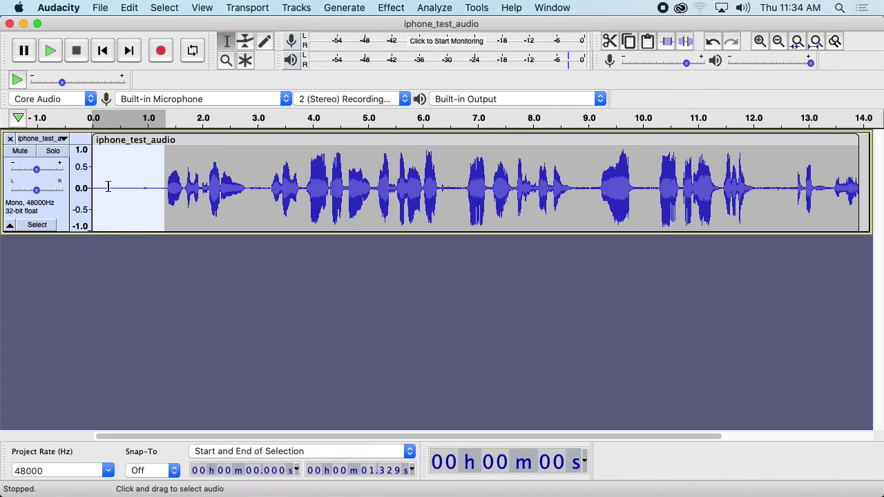
key("BackSpace")
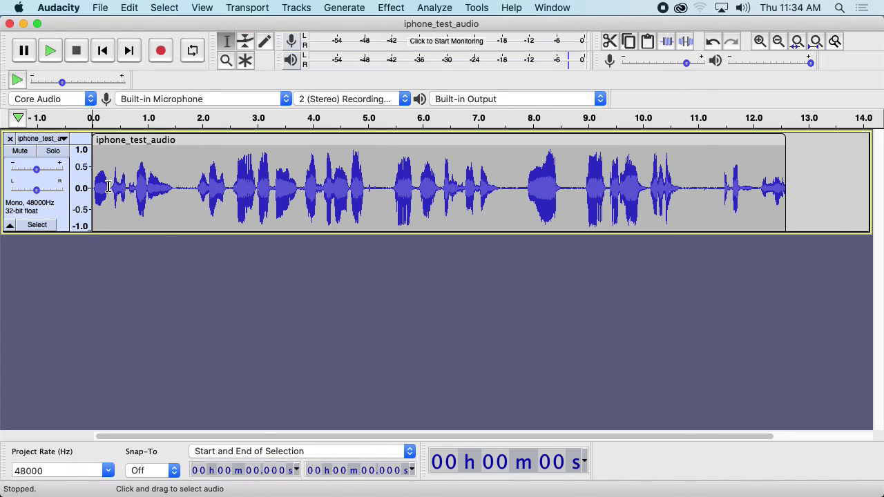
key("super+Tab")
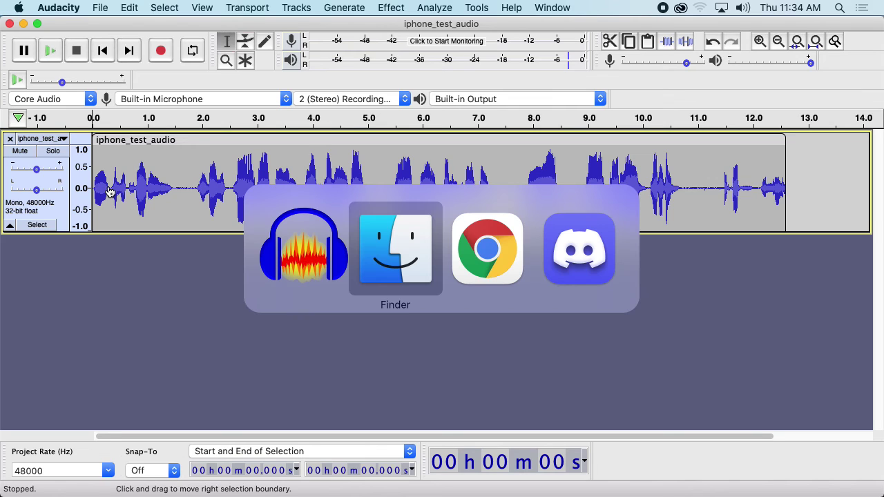
Return to Chrome's iphone_test_audio.mp3 result page and select its full address
key("super+Tab")
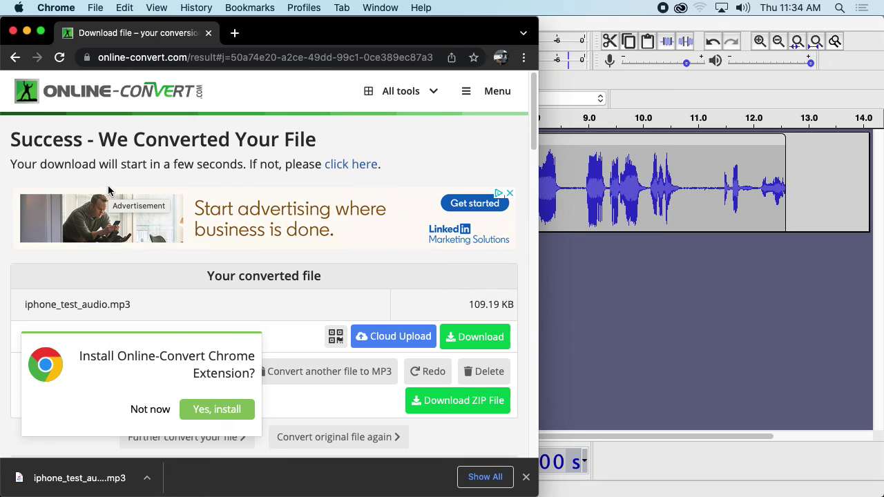
left_click(258, 58)
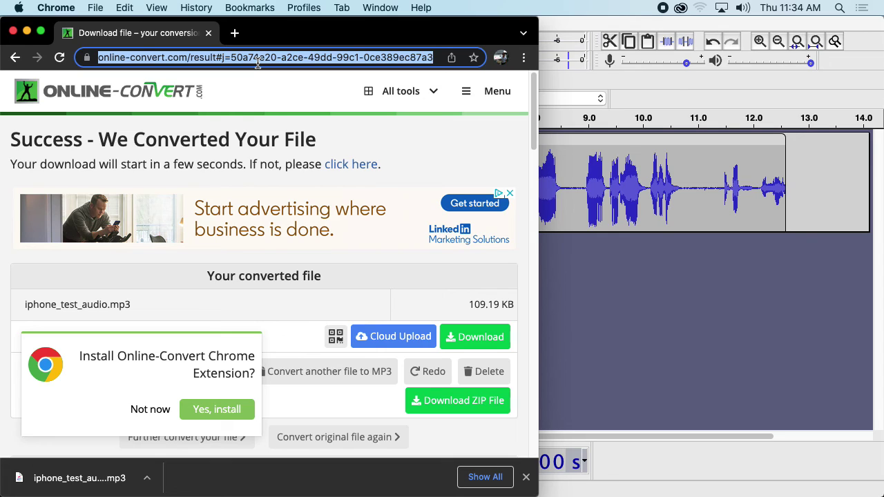
Search Google for 'free music archive' and open the Free Music Archive site
type("r")
key("BackSpace")
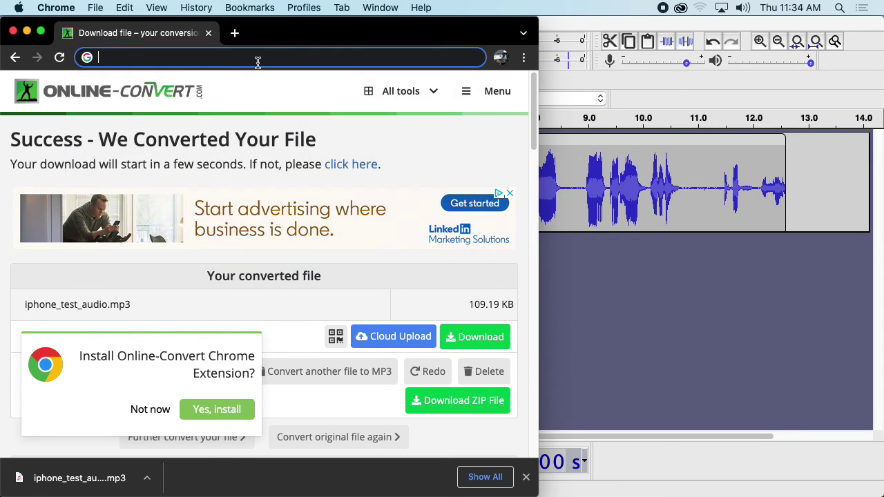
type("freem")
key("BackSpace")
type("music archive")
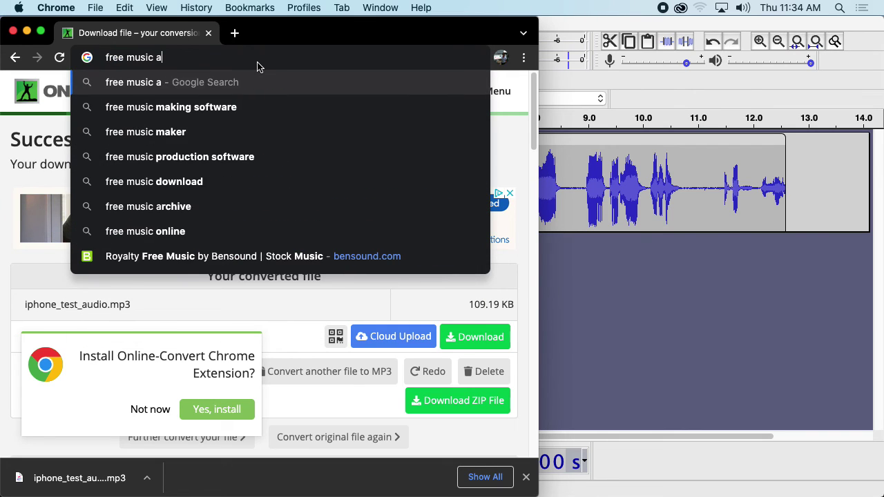
key("Return")
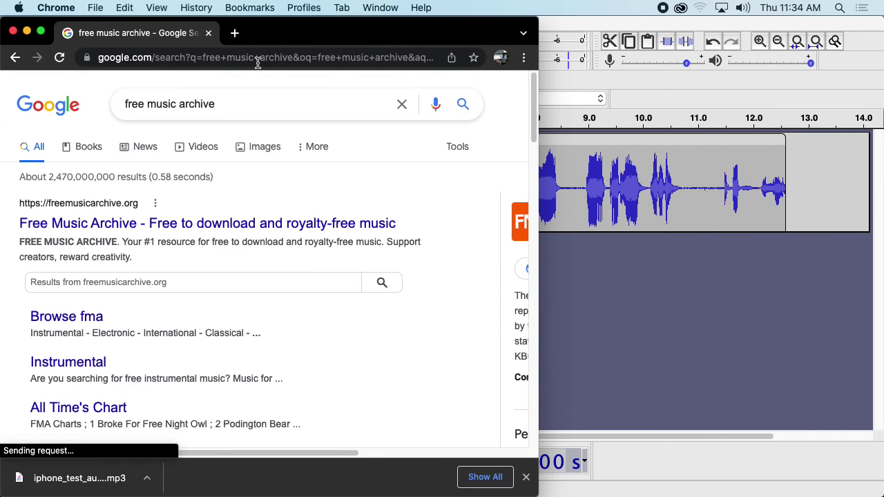
left_click(235, 225)
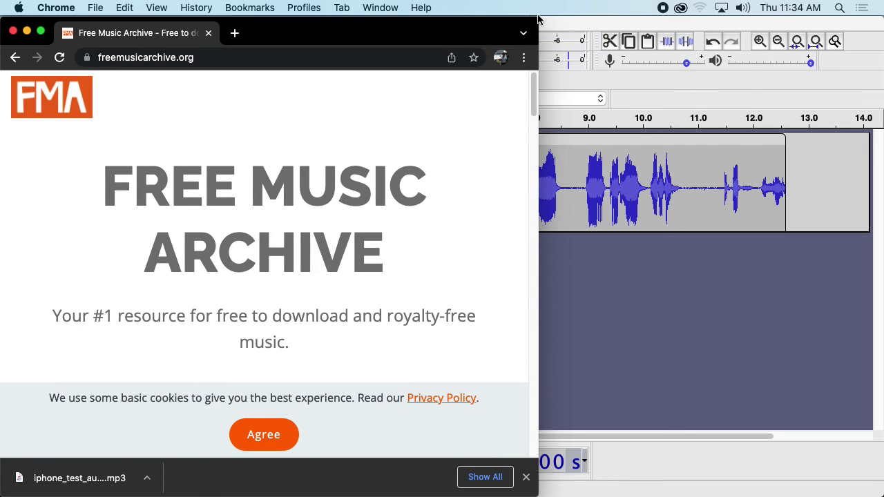
Widen the browser, accept the cookie notice, and enter the Browse FMA section
left_click_drag(538, 20, 660, 21)
scroll(506, 181, "down", 10)
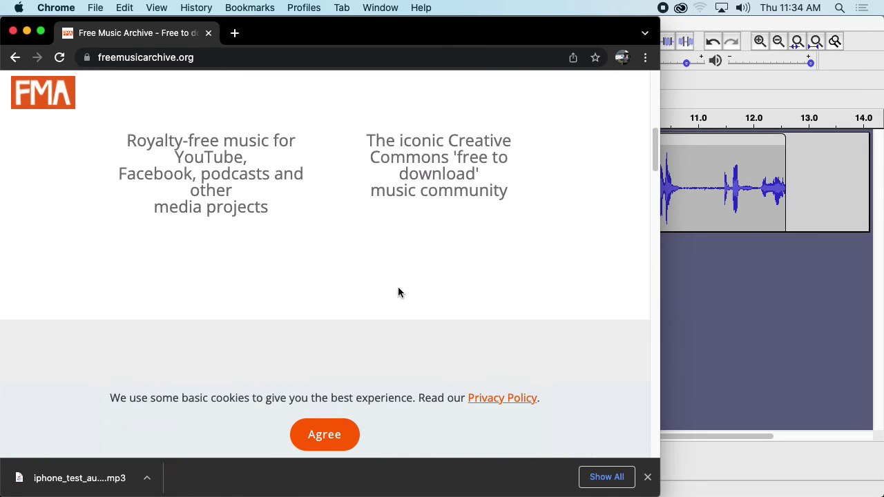
scroll(399, 292, "up", 4)
left_click(325, 454)
scroll(373, 300, "up", 2)
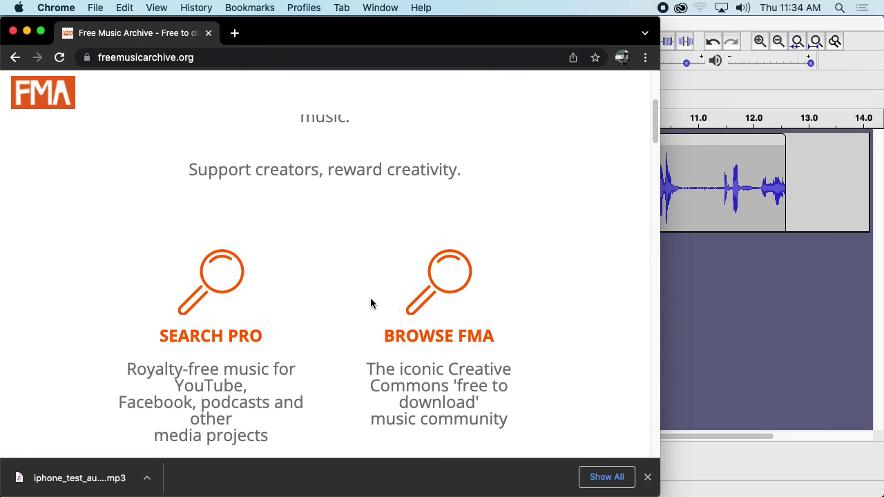
left_click(435, 285)
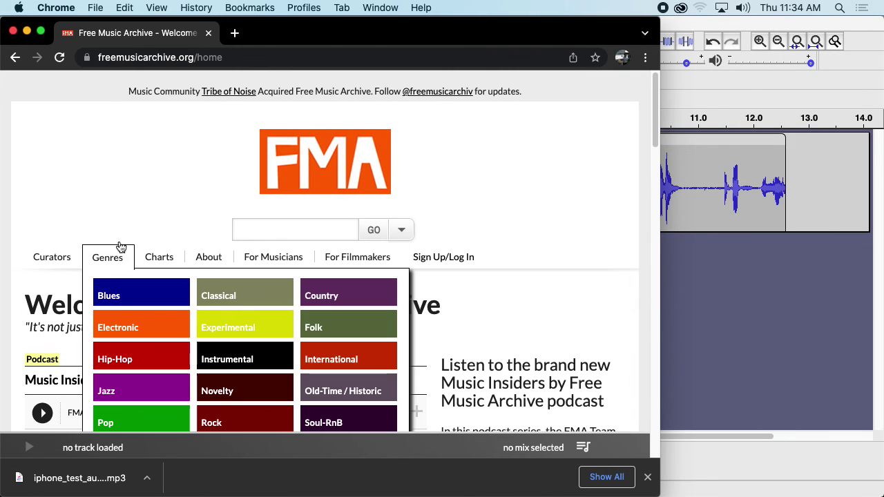
Show the Genres dropdown listing genres from Blues and Classical to Spoken
mouse_move(108, 157)
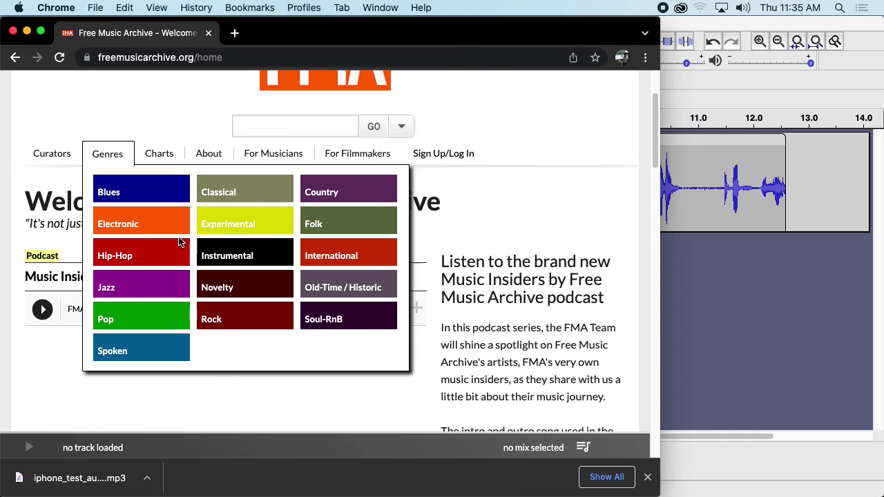
Open Electronic, then its Chill-out subgenre listing tracks like Dee Yan-Key's Andante cantabile
left_click(144, 229)
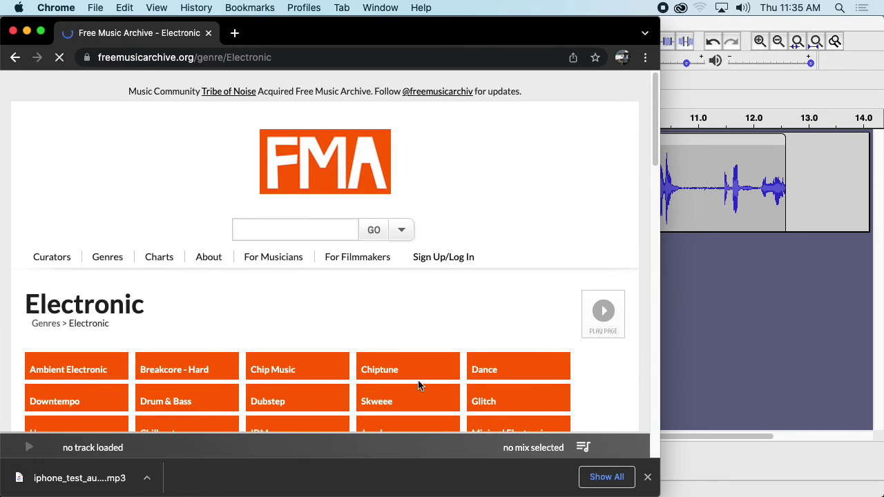
scroll(417, 386, "down", 5)
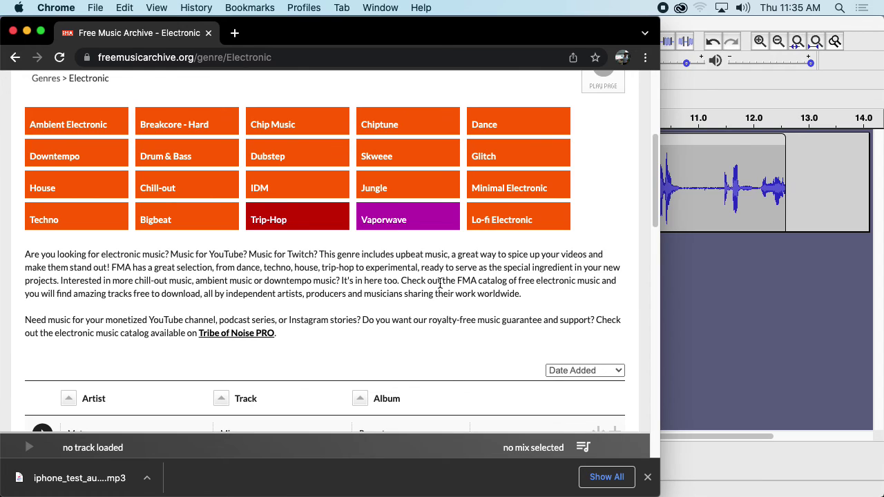
left_click(197, 195)
scroll(497, 171, "down", 5)
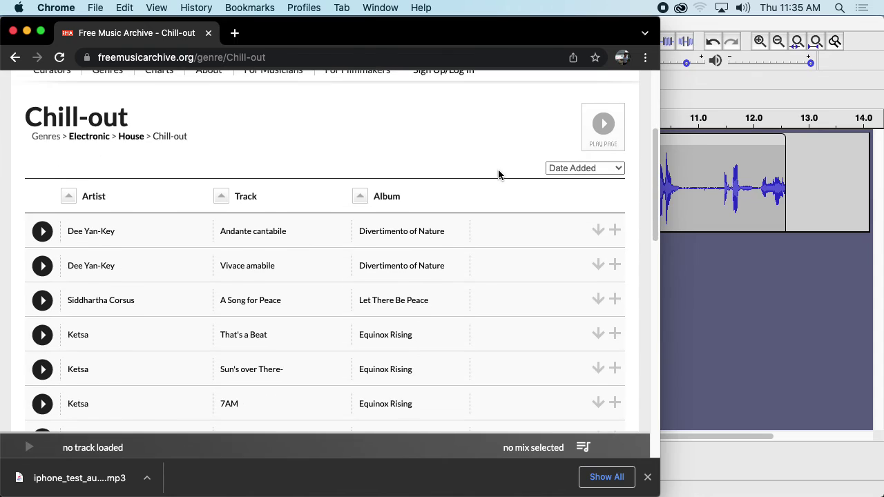
Preview the Andante cantabile and That's a Beat tracks in the Chill-out list
left_click(43, 208)
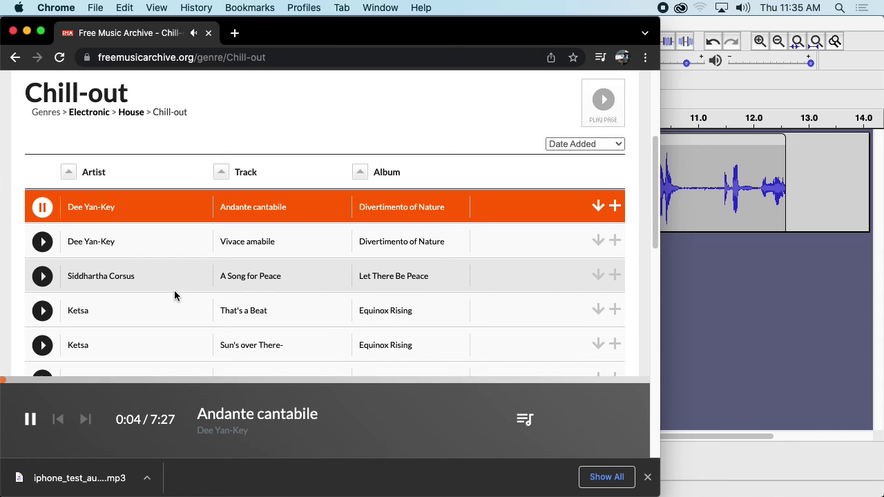
left_click(42, 207)
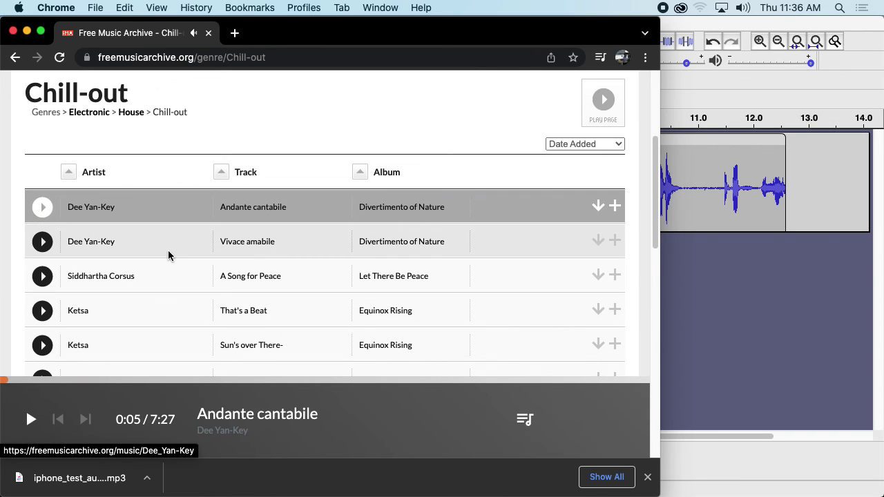
scroll(167, 253, "down", 1)
scroll(168, 254, "down", 3)
left_click(42, 207)
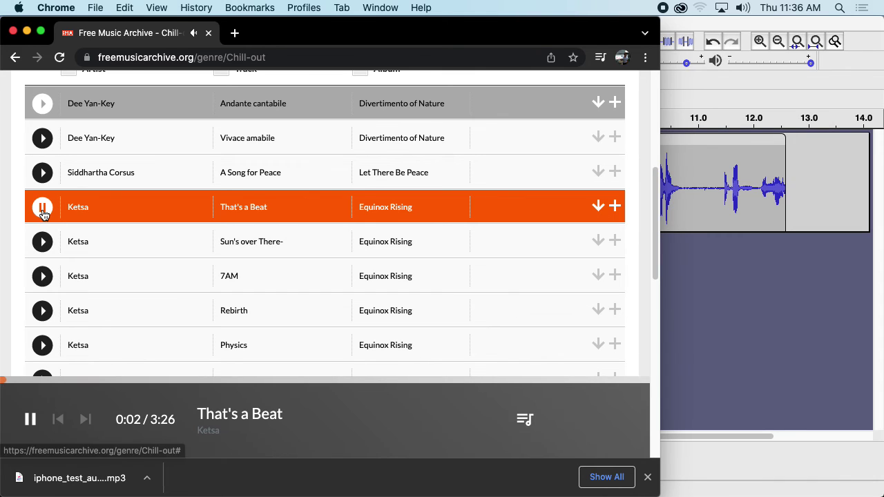
left_click(43, 207)
scroll(59, 240, "down", 2)
scroll(60, 240, "down", 5)
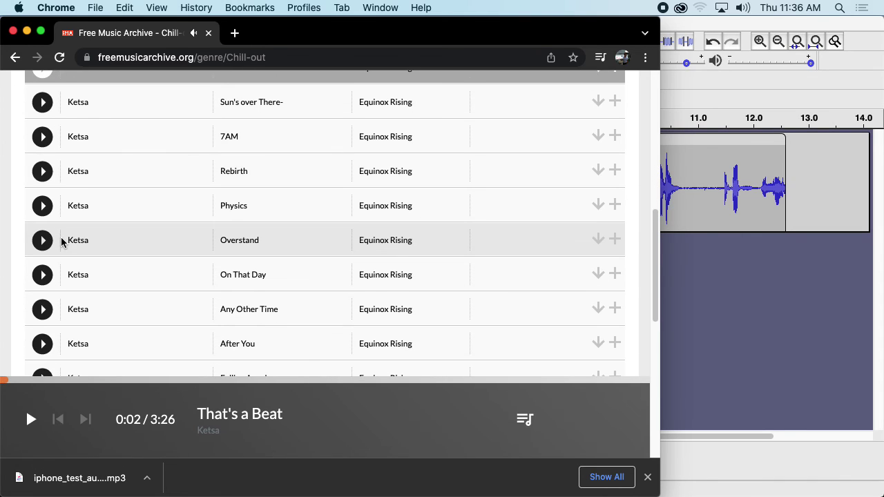
scroll(87, 233, "up", 4)
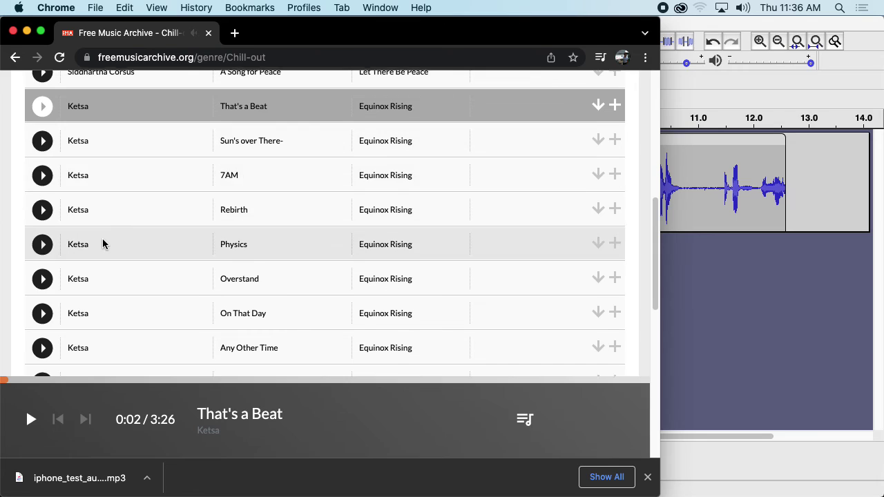
scroll(102, 239, "down", 14)
scroll(105, 235, "up", 18)
scroll(69, 262, "up", 3)
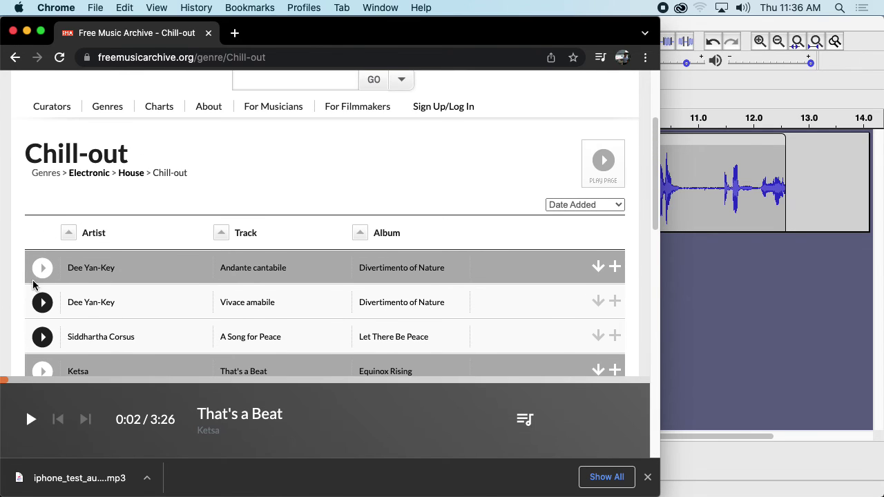
Preview Vivace amabile, then replay Andante cantabile
left_click(39, 302)
scroll(185, 290, "down", 2)
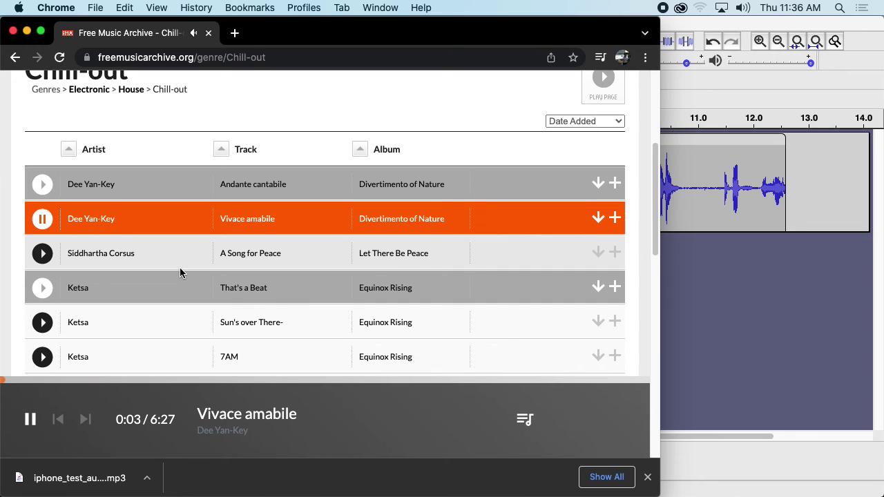
left_click(42, 218)
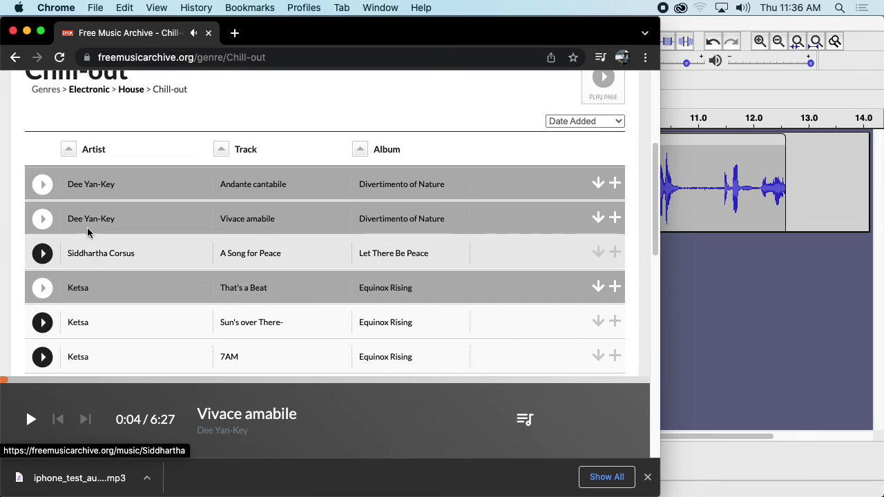
left_click(44, 188)
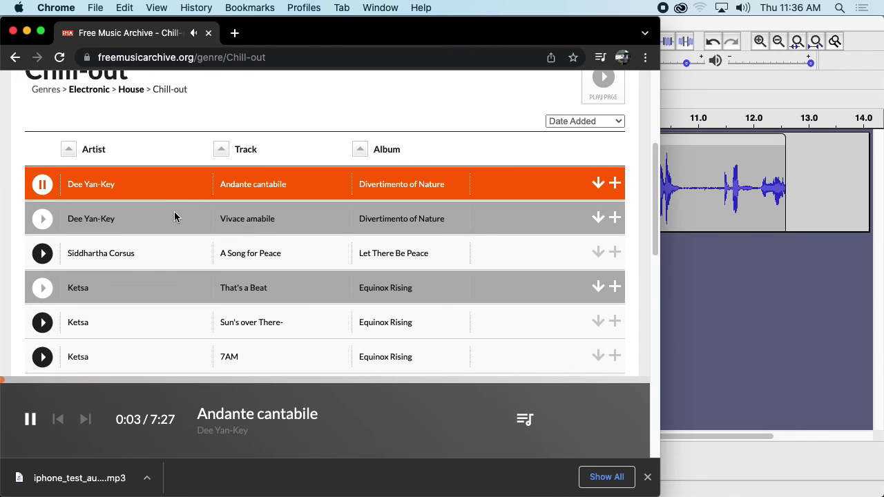
left_click(42, 184)
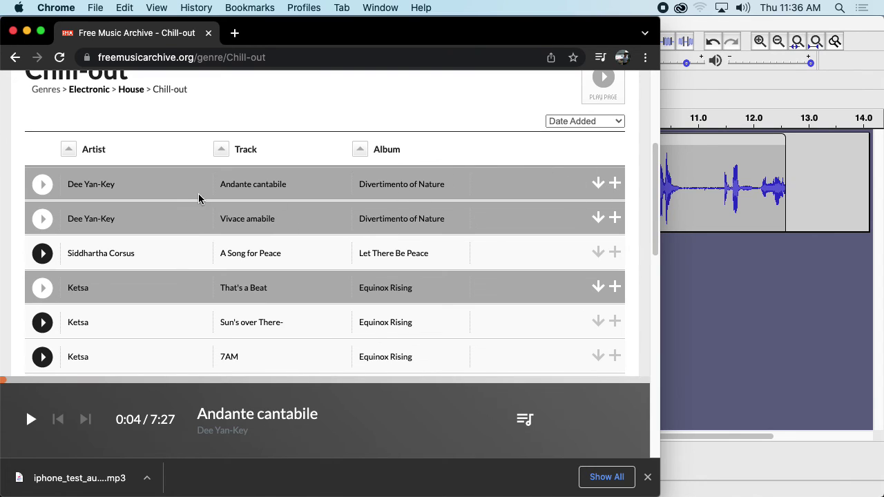
Check the Dee Yan-Key artist page, then open the Andante cantabile track page
left_click(103, 185)
scroll(466, 177, "down", 5)
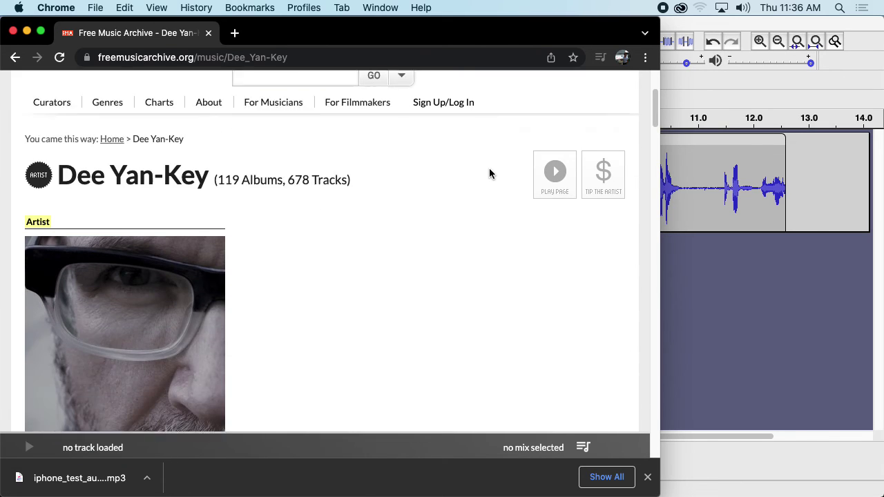
scroll(489, 171, "up", 5)
left_click(17, 57)
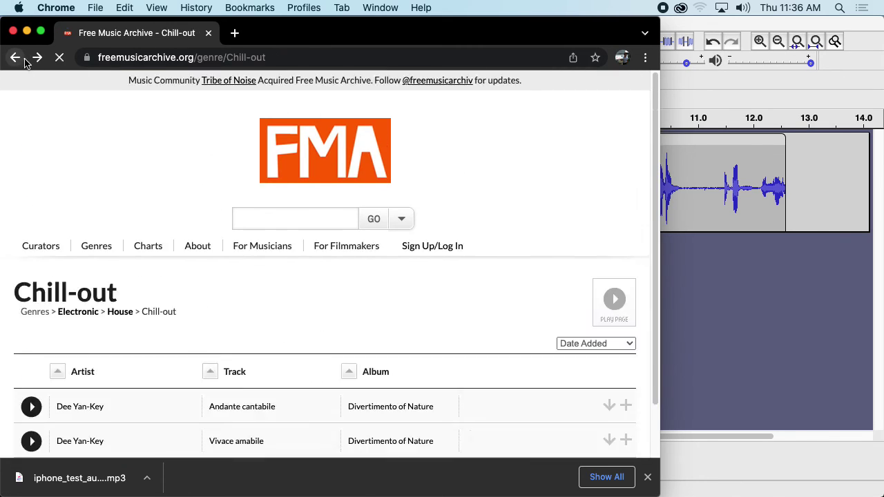
left_click(302, 192)
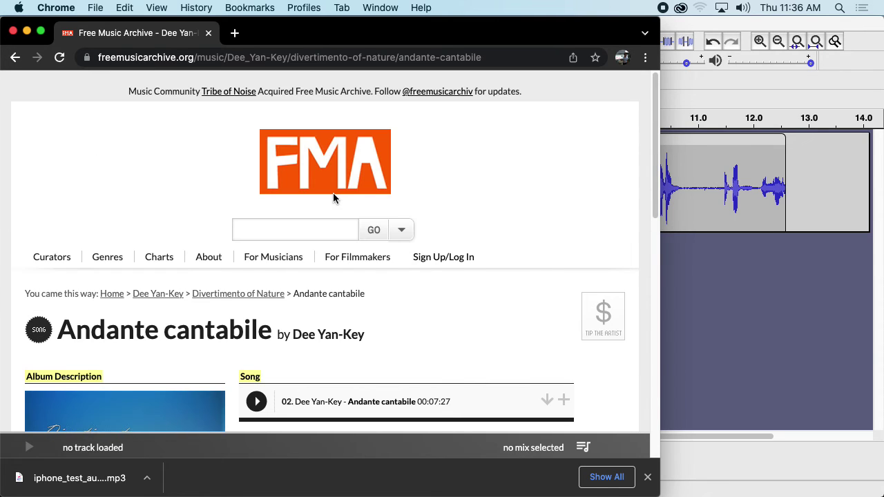
scroll(444, 187, "down", 4)
scroll(455, 175, "down", 3)
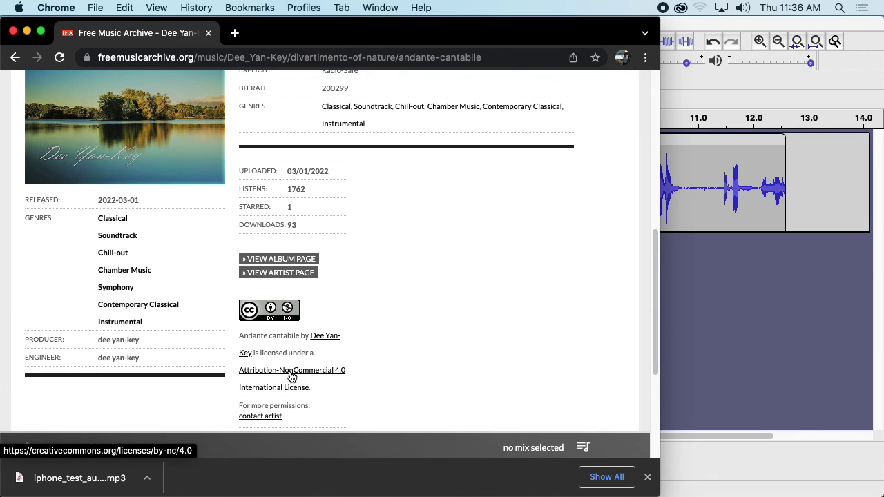
scroll(341, 260, "down", 3)
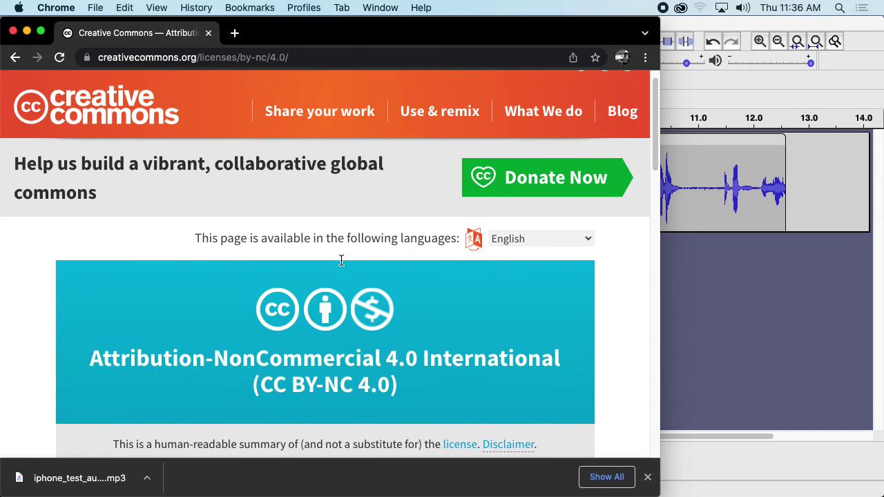
left_click_drag(83, 274, 563, 274)
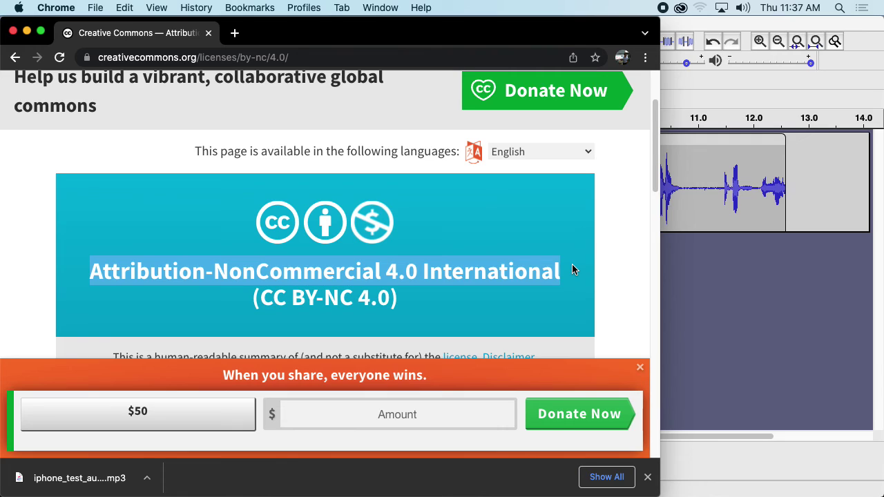
left_click(639, 368)
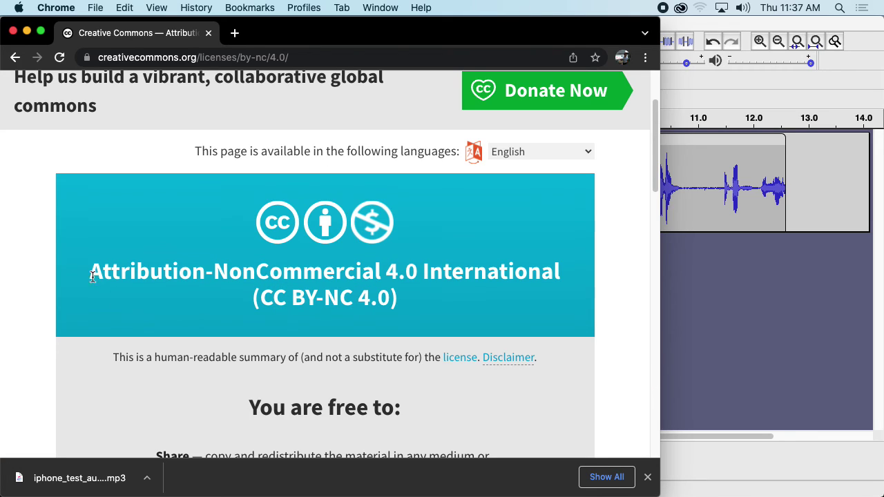
left_click_drag(93, 276, 206, 277)
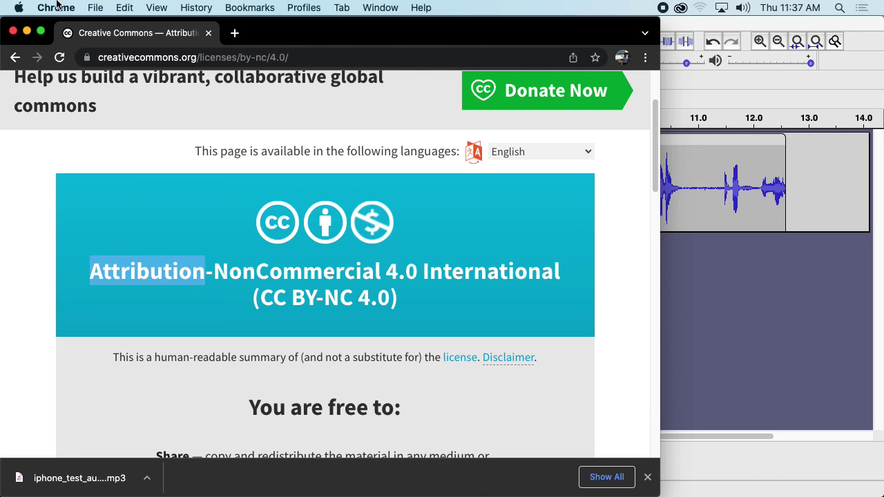
left_click(15, 58)
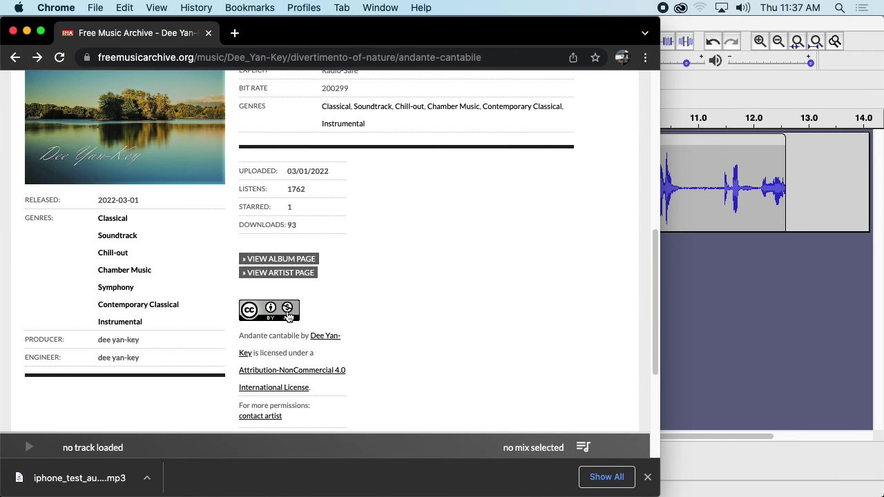
Open the download and licence terms for Andante cantabile
scroll(326, 308, "up", 3)
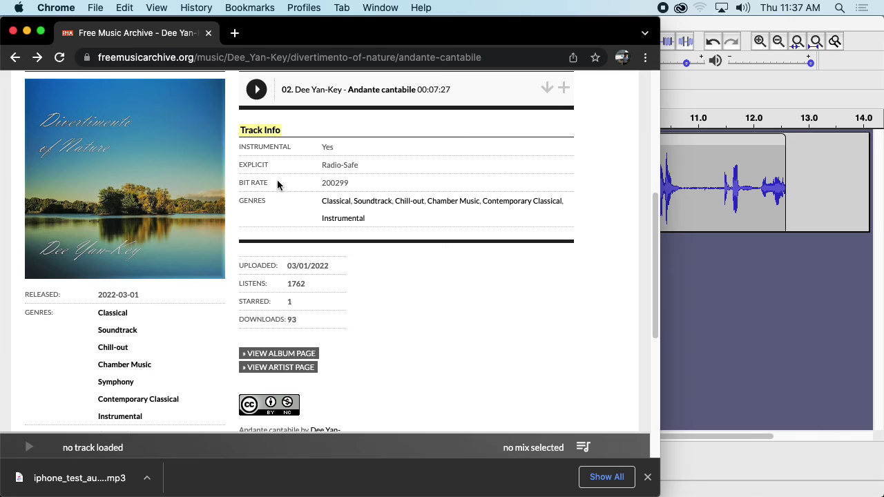
scroll(326, 193, "up", 1)
scroll(283, 201, "up", 1)
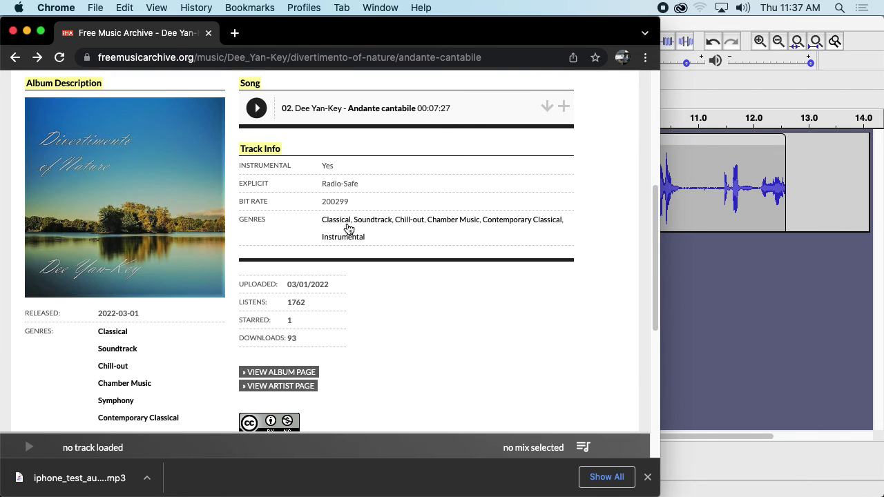
scroll(350, 221, "down", 10)
scroll(352, 216, "up", 4)
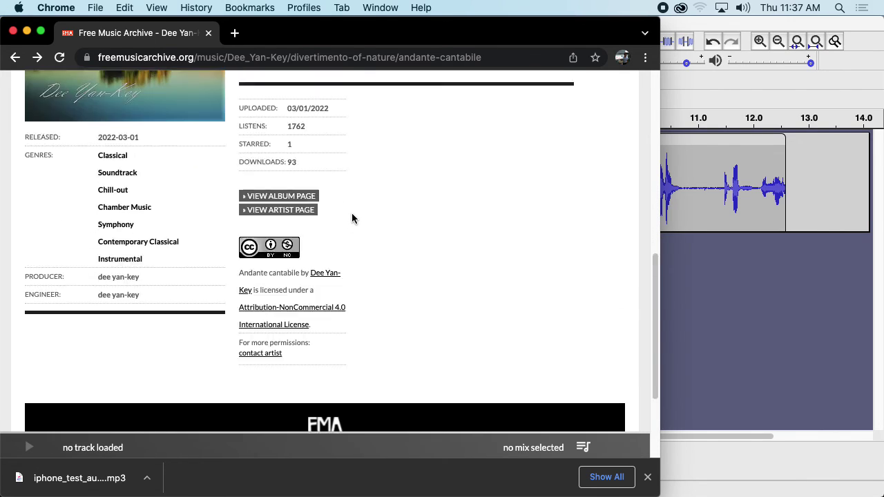
scroll(352, 215, "up", 10)
scroll(310, 232, "down", 4)
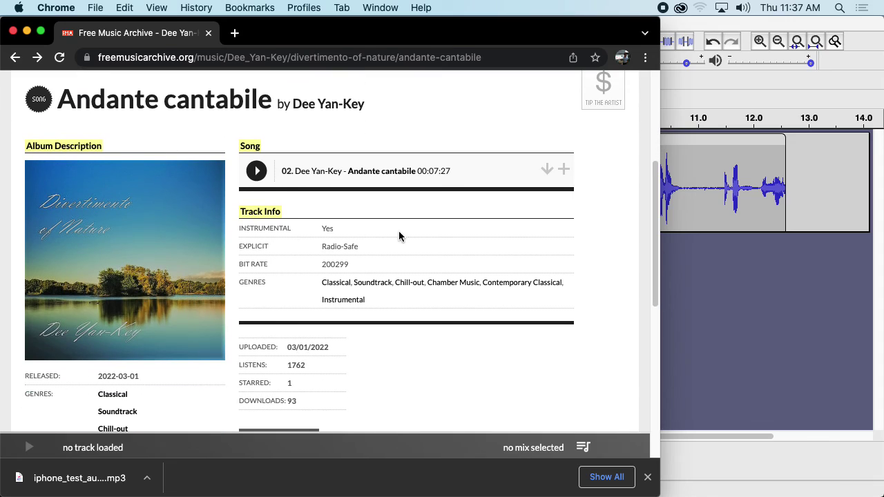
left_click(546, 172)
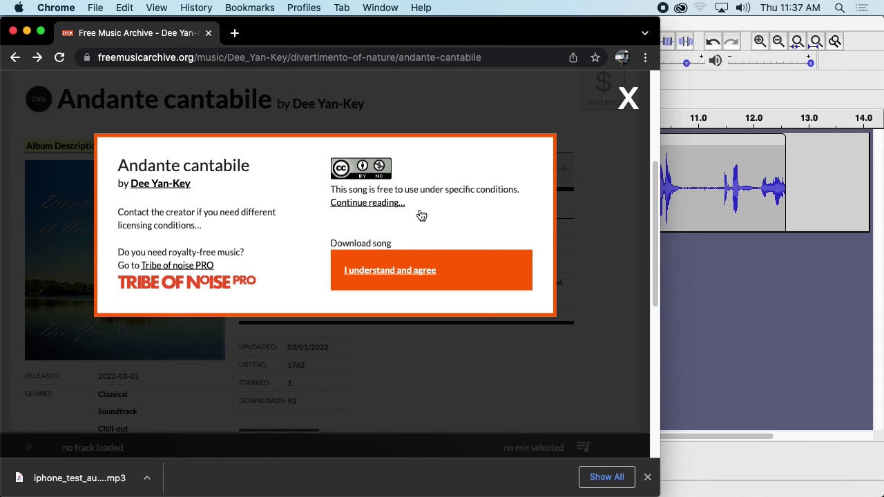
Agree to the licence to download the MP3, dismiss the notice, and minimize Chrome
left_click(390, 271)
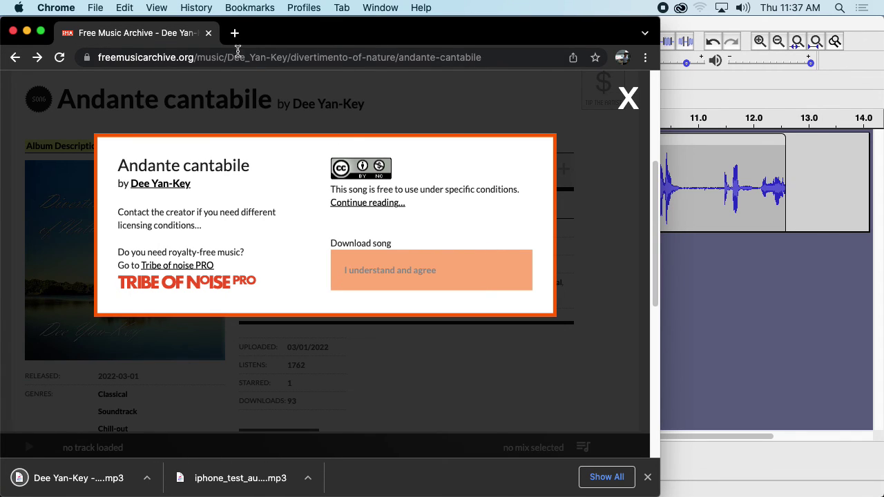
left_click(627, 100)
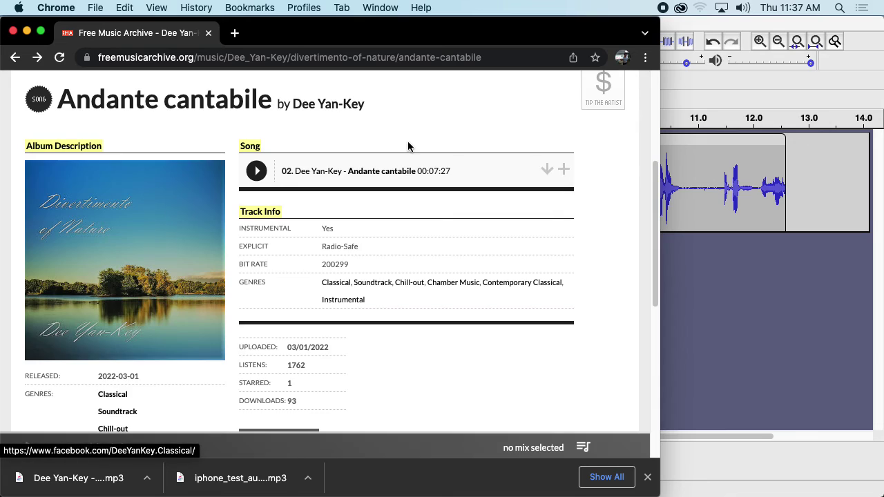
left_click(27, 31)
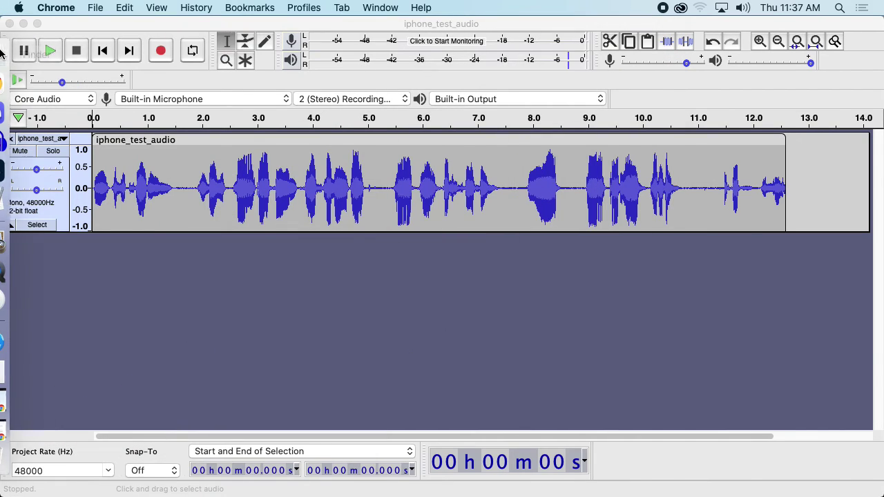
Copy Dee Yan-Key - Andante cantabile.mp3 from Downloads into Audio Project 1
left_click(16, 53)
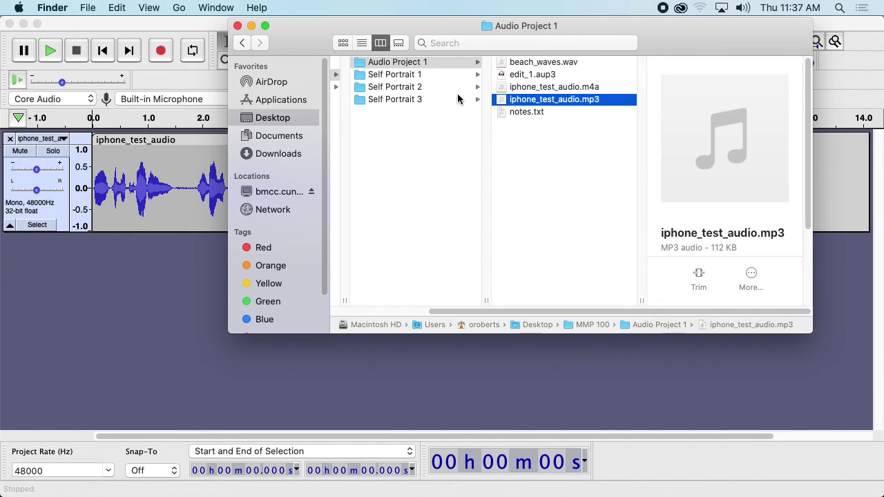
key("super+n")
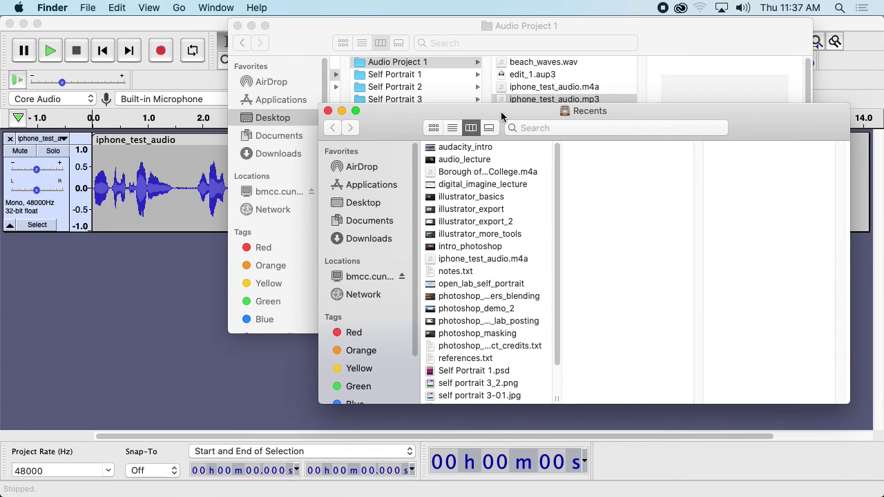
left_click(373, 238)
left_click_drag(682, 135, 701, 220)
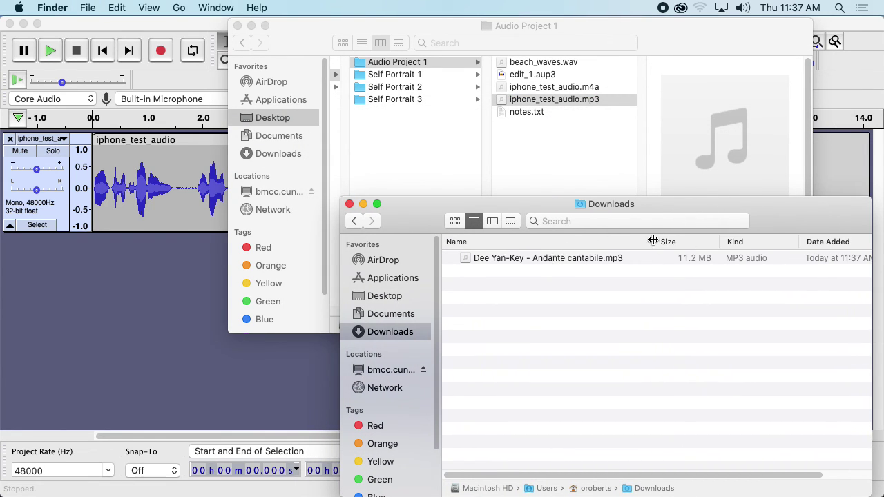
left_click_drag(508, 261, 554, 134)
Close the Downloads window and open notes.txt
left_click(747, 353)
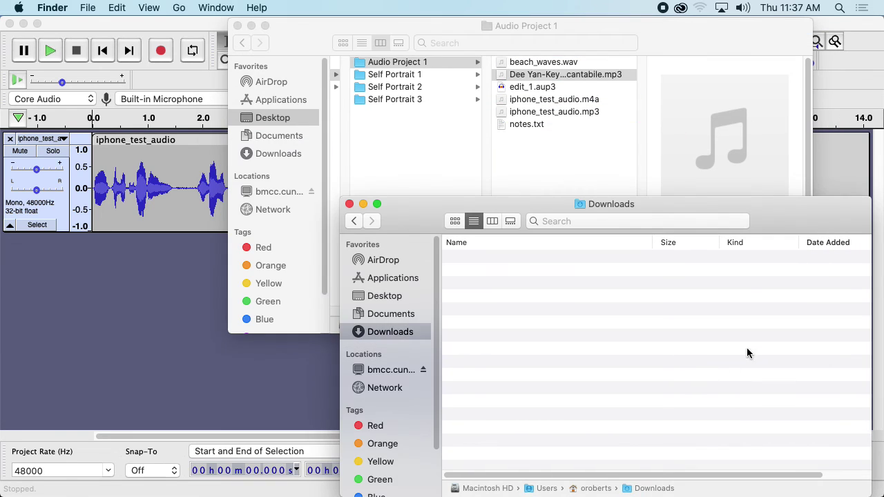
left_click_drag(620, 212, 633, 187)
left_click(361, 178)
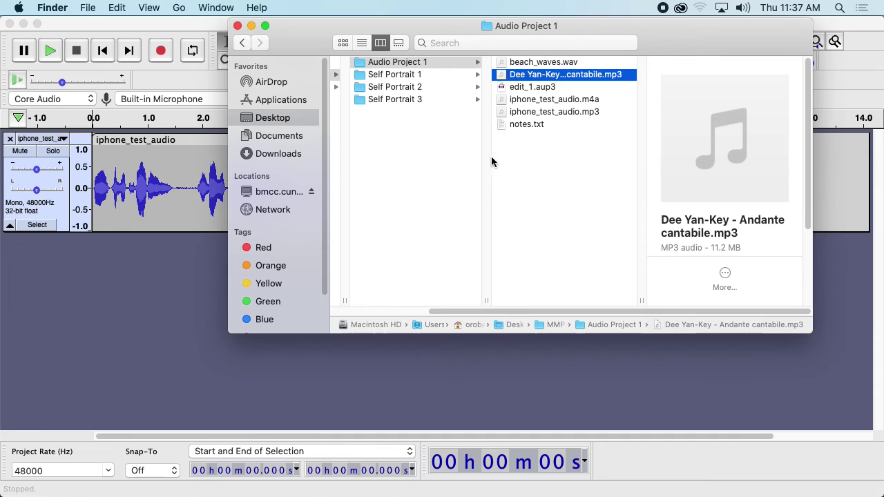
double_click(522, 124)
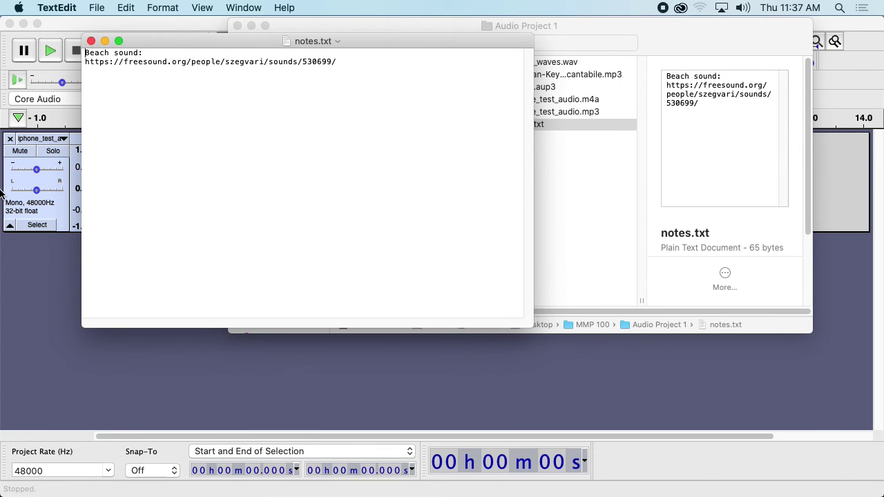
Copy the Andante cantabile song page address from Chrome's address bar
left_click(14, 85)
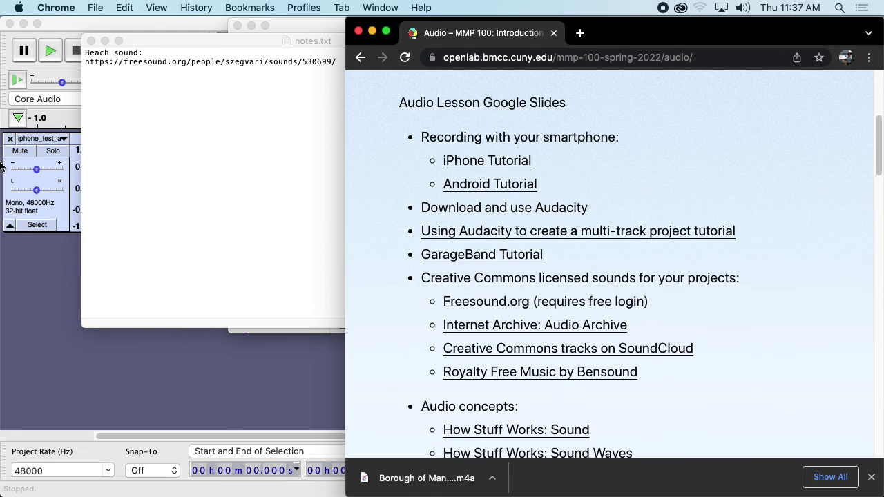
right_click(16, 124)
left_click(38, 420)
left_click(18, 423)
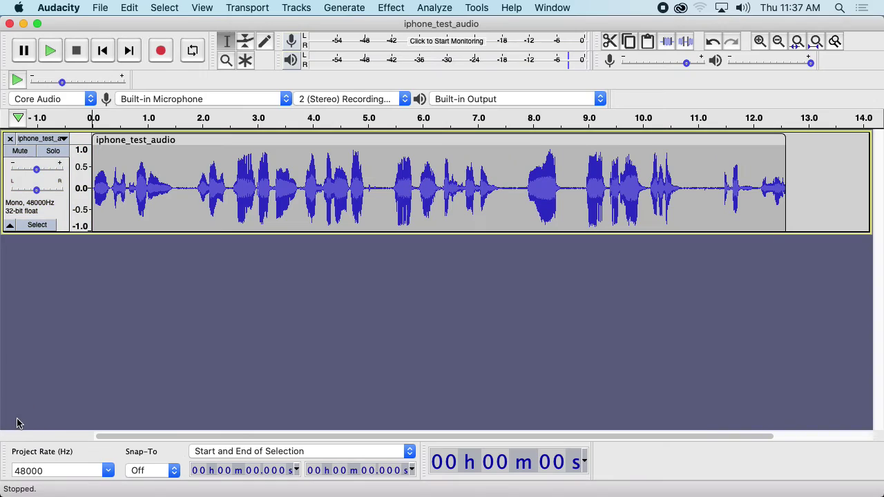
left_click(15, 419)
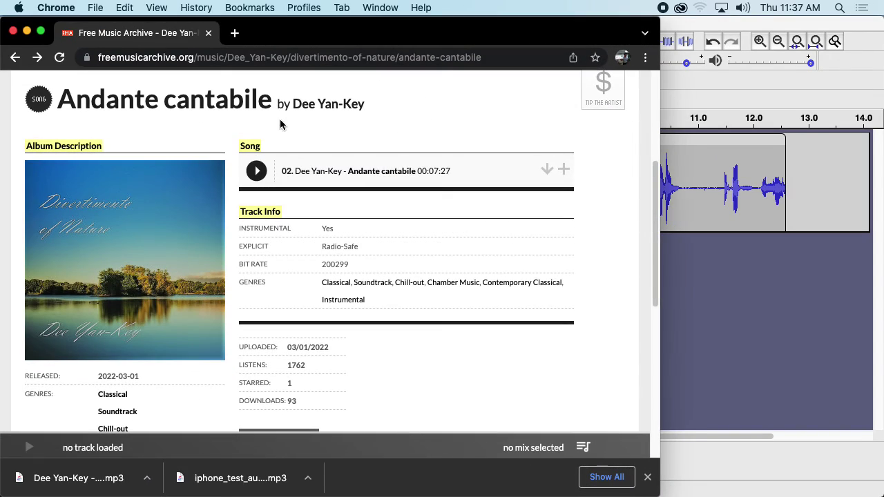
left_click(265, 62)
key("super+c")
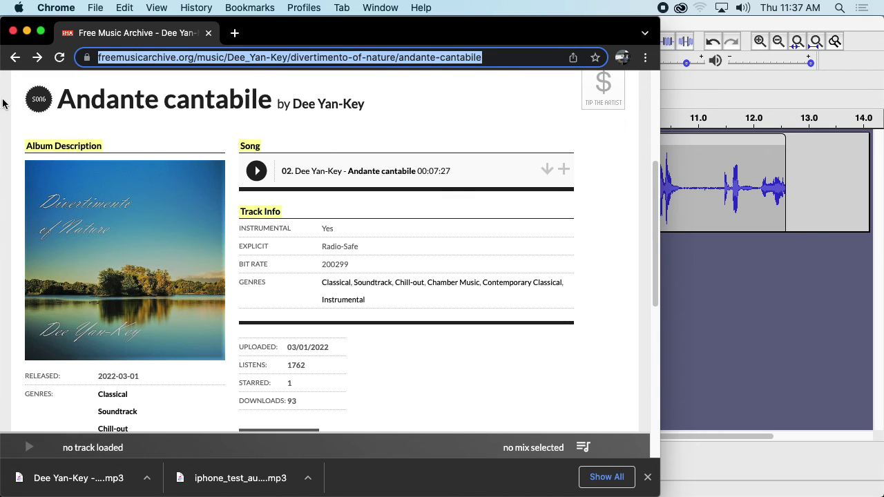
Add a 'Background music:' line with the pasted link to notes.txt, save, and close
left_click(22, 224)
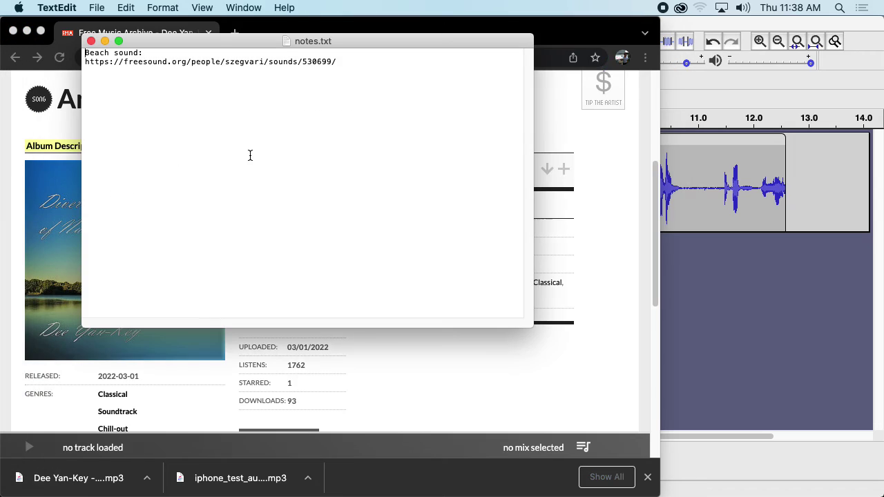
key("Return")
key("Return")
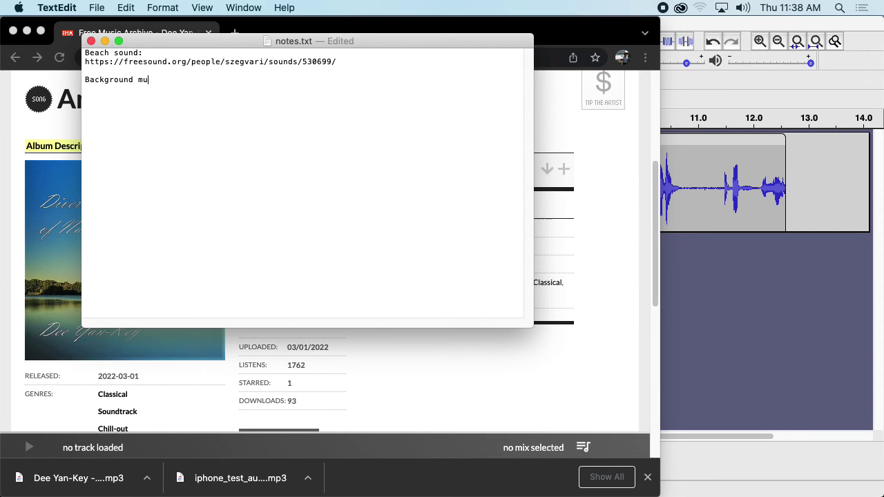
key("super+v")
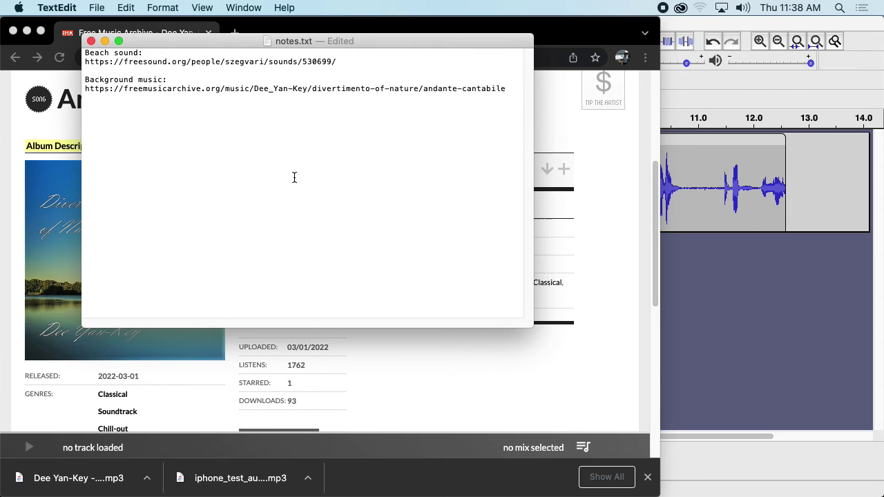
key("super+s")
left_click(90, 42)
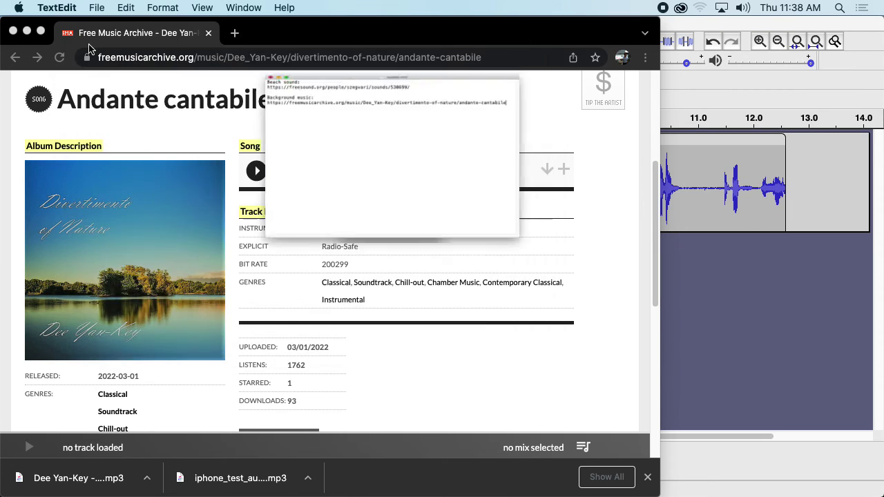
Close Chrome and drag Dee Yan-Key - Andante cantabile.mp3 from Audio Project 1 into Audacity
left_click(29, 54)
left_click(12, 32)
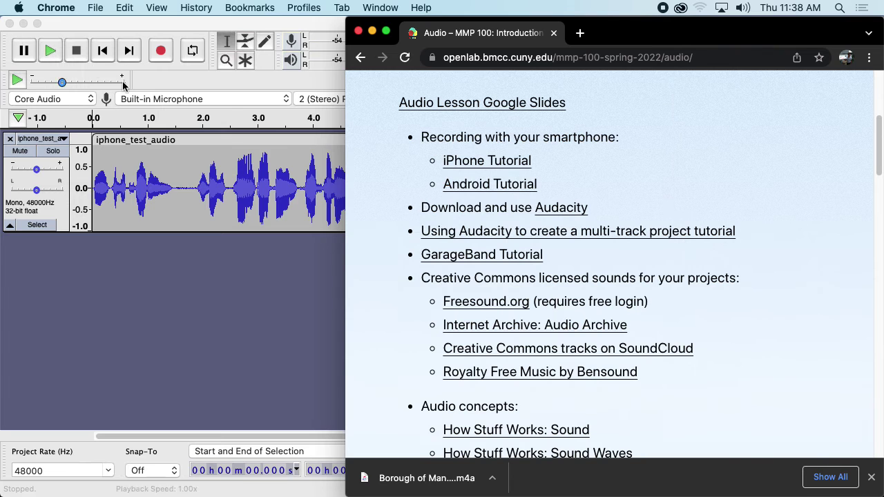
left_click(285, 36)
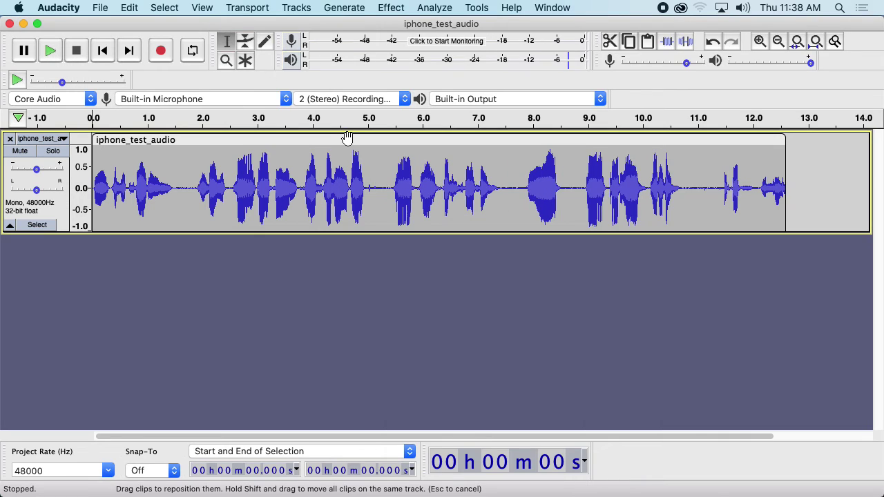
key("super+Tab")
key("super+Tab")
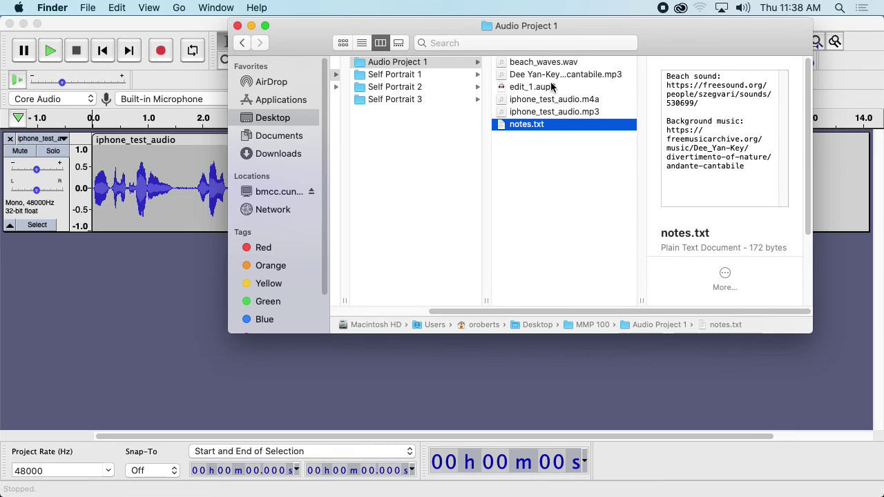
left_click_drag(548, 74, 119, 268)
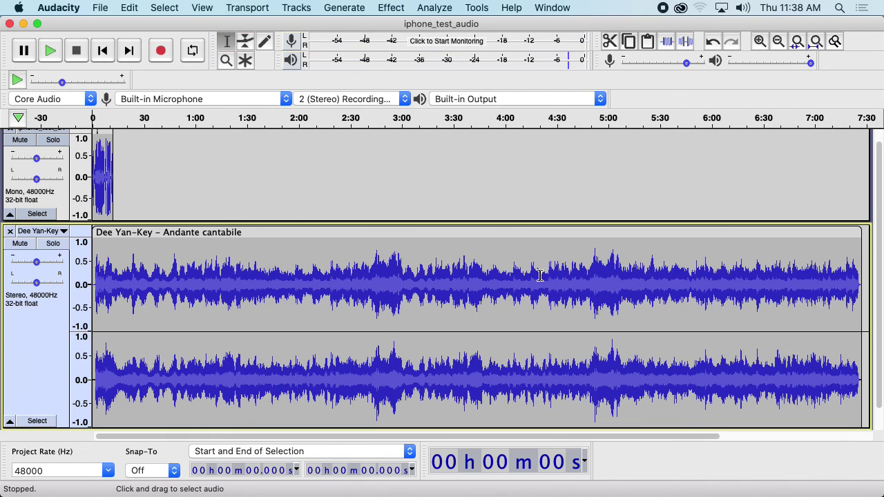
Delete the music's silent first 1.869 seconds and shrink the music track's height
left_click(758, 43)
left_click(759, 43)
left_click(758, 43)
left_click(758, 43)
left_click(759, 42)
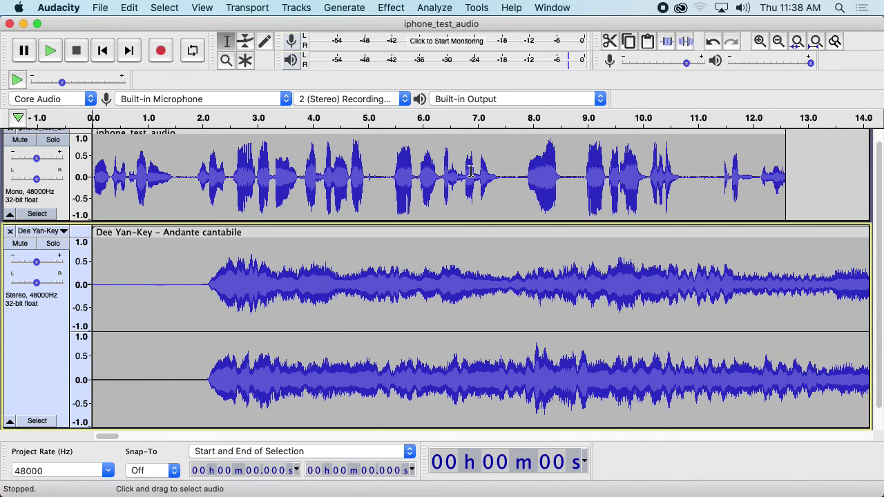
scroll(312, 164, "up", 1)
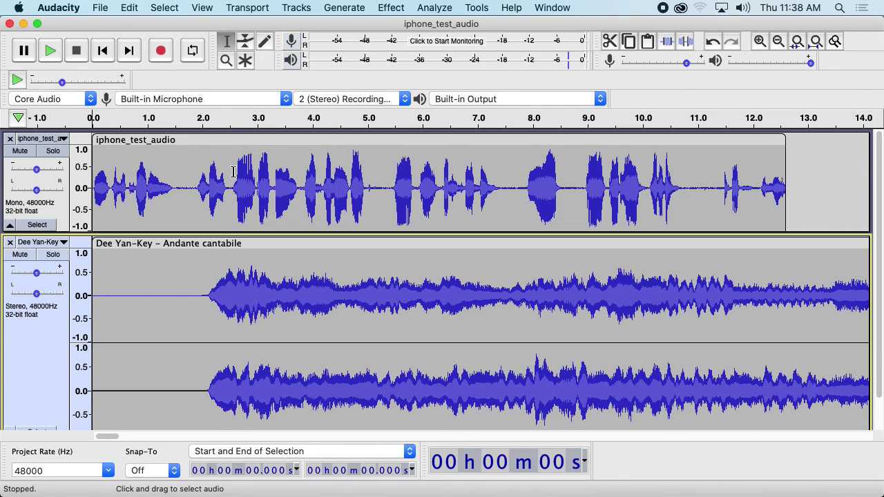
scroll(233, 172, "down", 1)
scroll(288, 200, "up", 1)
left_click_drag(195, 292, 87, 292)
scroll(156, 307, "down", 1)
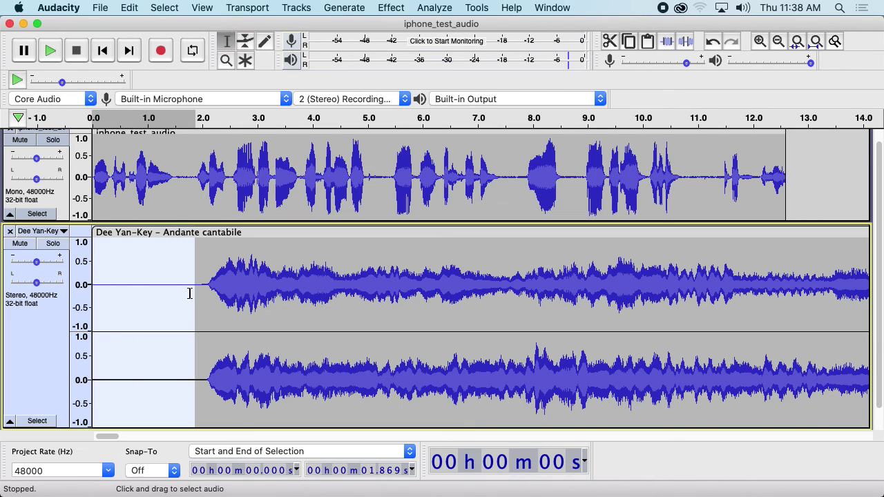
key("Delete")
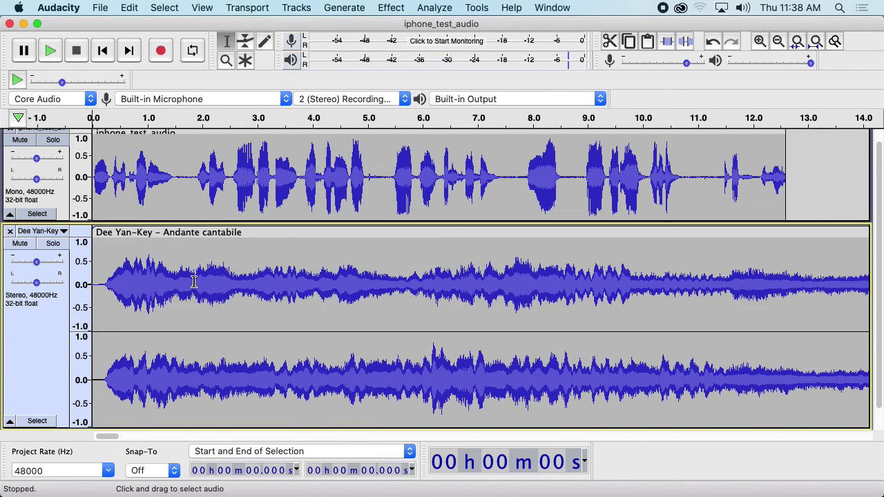
scroll(194, 283, "up", 1)
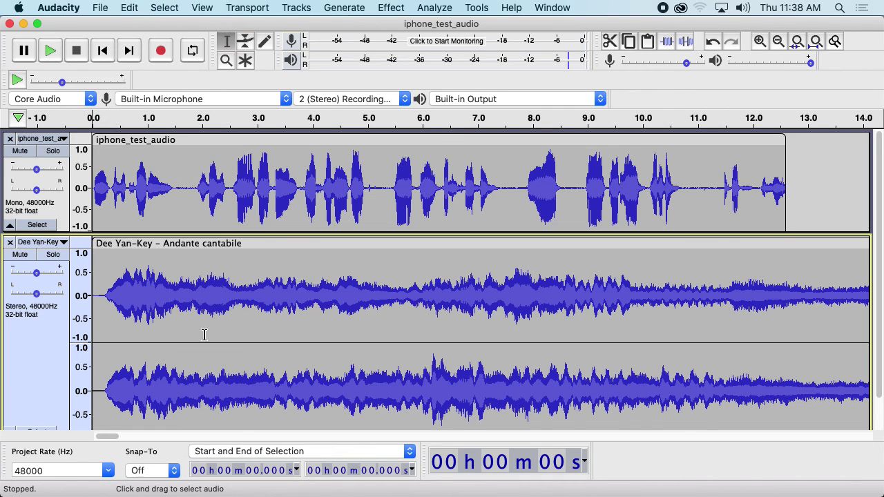
scroll(186, 276, "down", 3)
left_click_drag(155, 407, 163, 337)
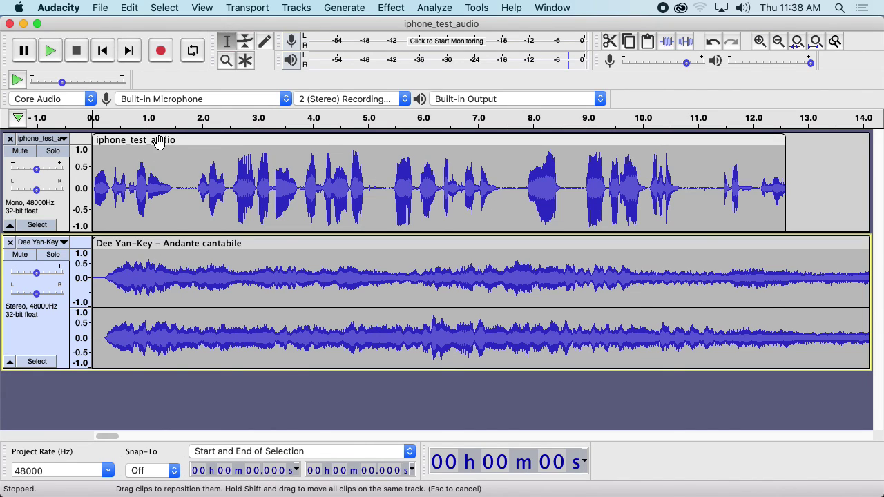
Drag the iphone_test_audio clip to start at 4.0 s, playing the mix to check timing
left_click_drag(159, 141, 310, 147)
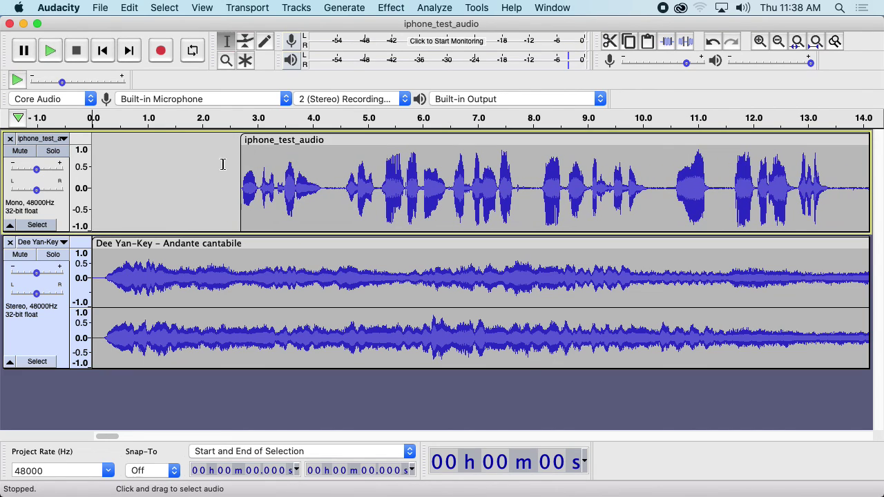
left_click(58, 58)
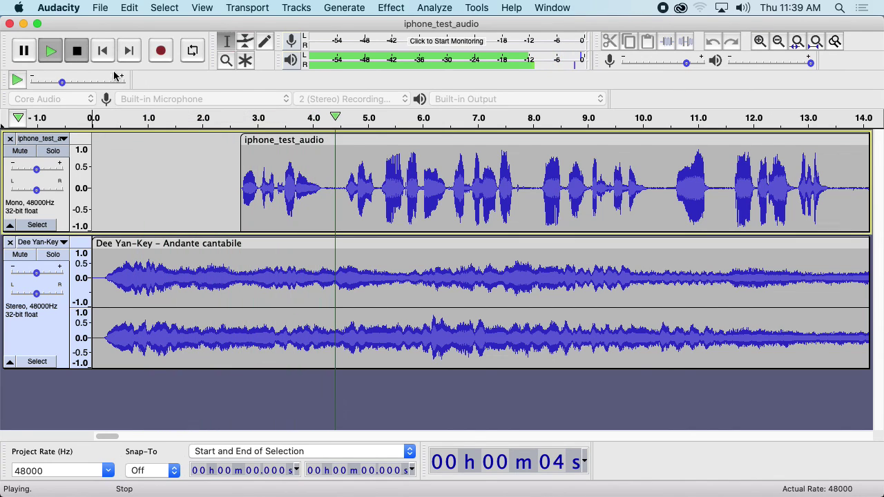
left_click(76, 51)
left_click_drag(283, 142, 354, 141)
left_click(49, 50)
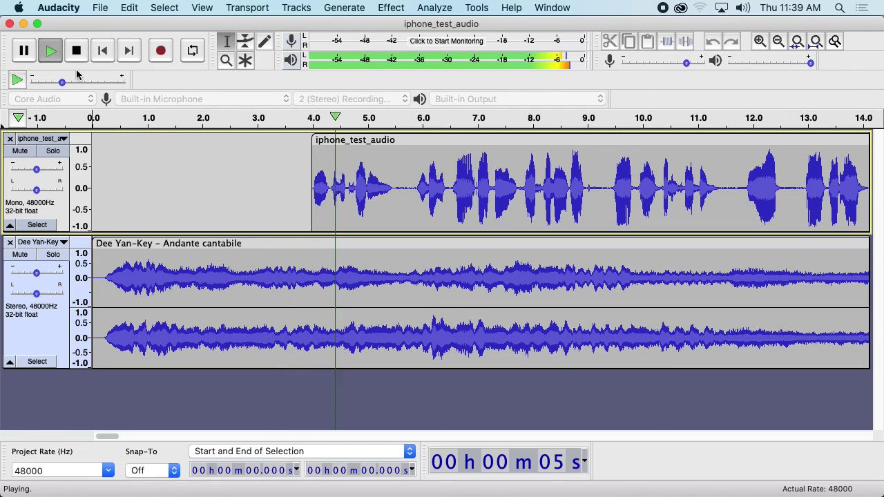
left_click(78, 52)
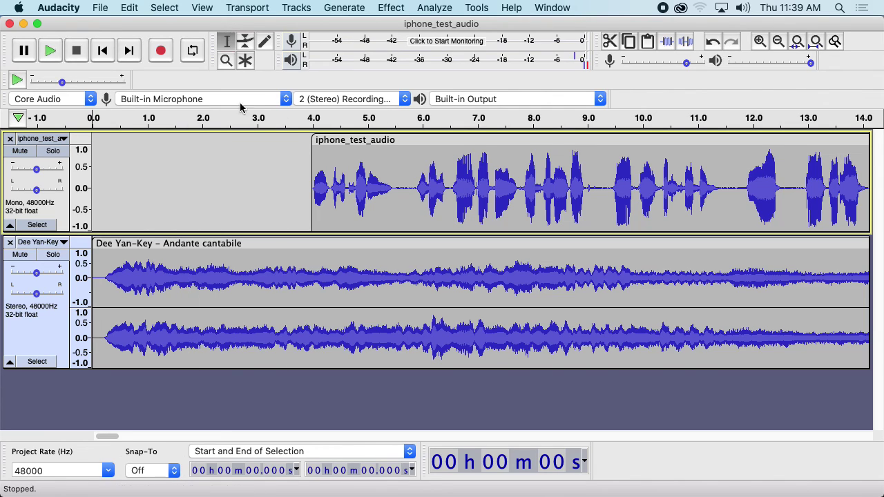
Add envelope points on the music near 3.8 s and 4.5 s, lowering the later part
left_click(245, 43)
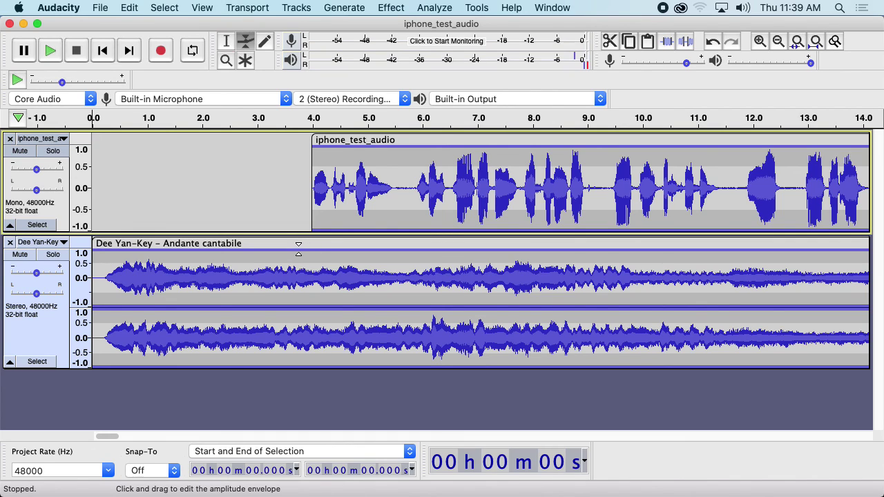
left_click(299, 251)
left_click_drag(330, 251, 335, 260)
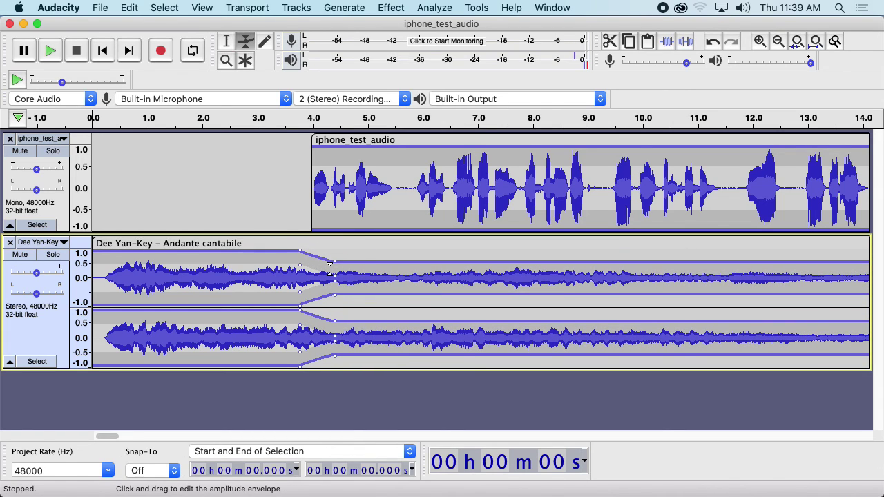
Loop-play the voice entry, lower the ducked music further, and shrink the music track
left_click_drag(267, 123, 385, 127)
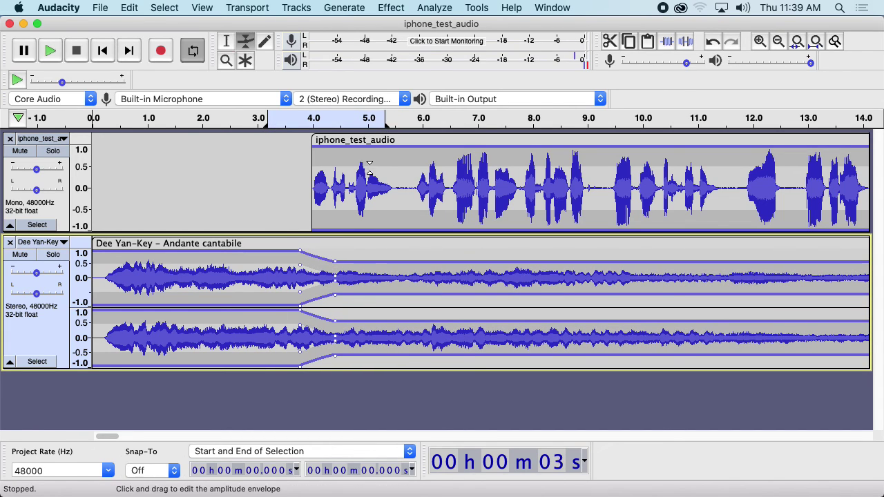
left_click(58, 53)
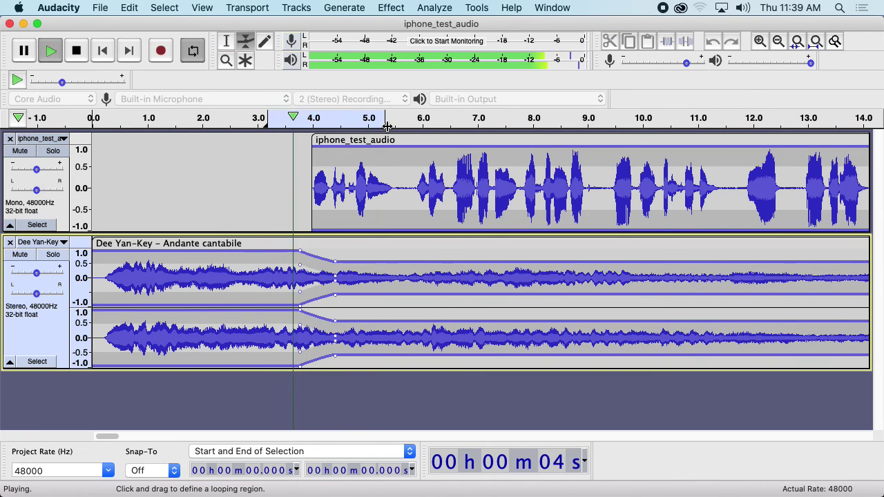
left_click_drag(385, 119, 465, 119)
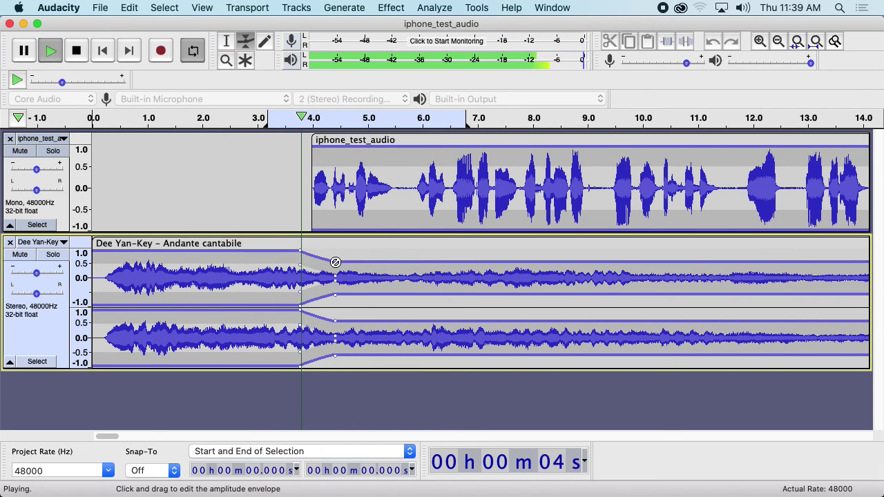
key("space")
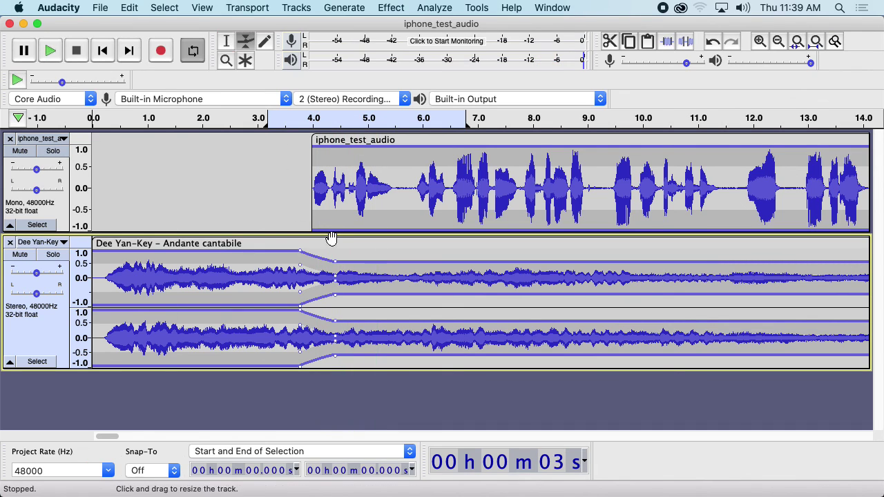
left_click_drag(337, 260, 338, 268)
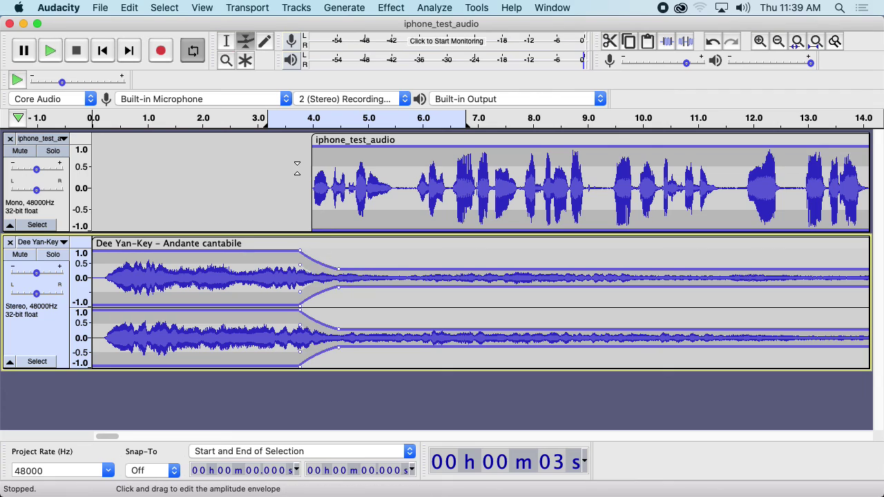
left_click(286, 120)
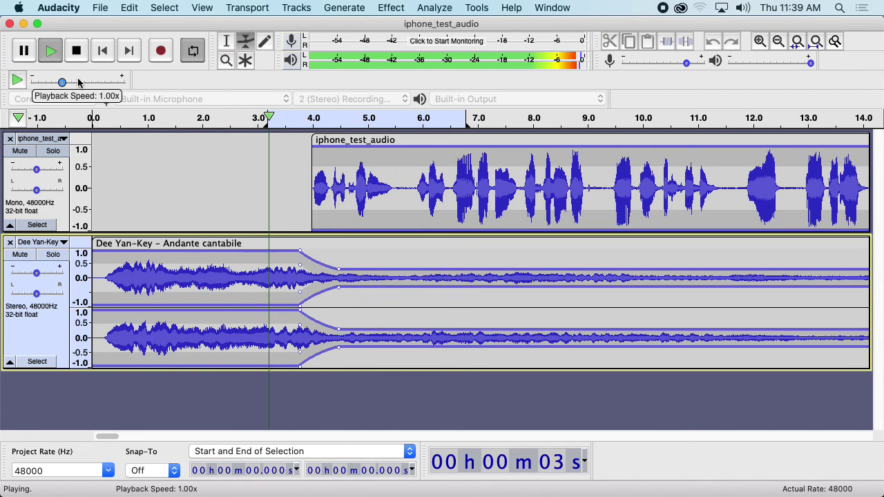
left_click(76, 50)
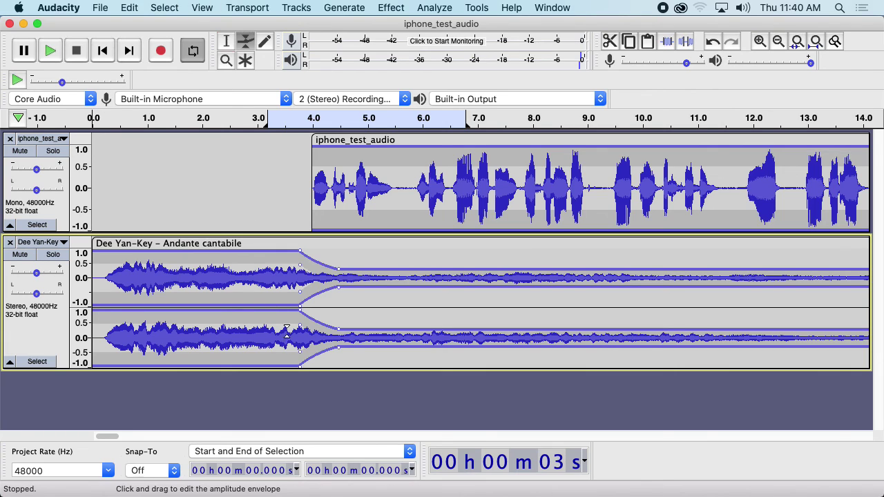
left_click_drag(341, 367, 344, 350)
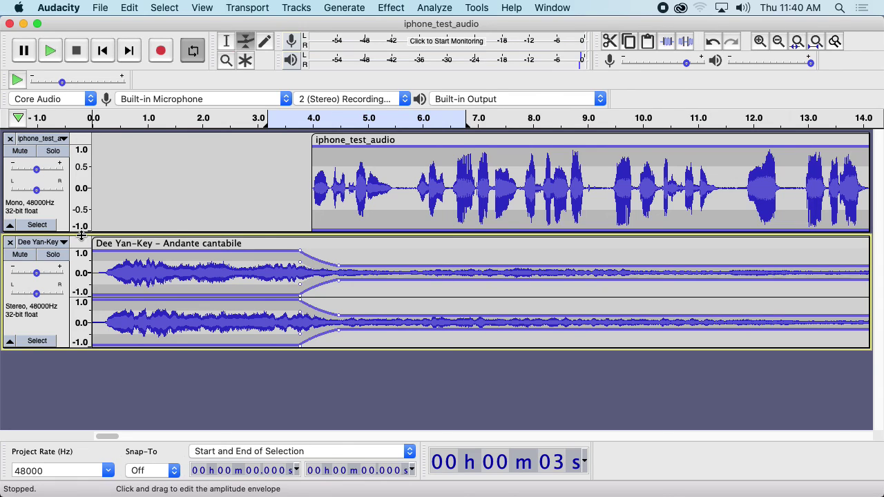
Mute the music, loop-play the voice over about 4.0–7.6 s, then select the whole voice clip
left_click(20, 254)
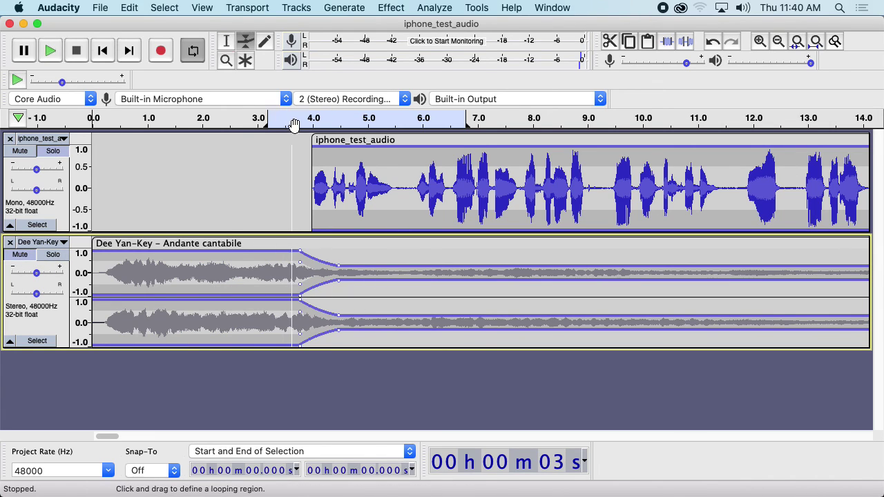
left_click(317, 119)
left_click_drag(317, 119, 553, 121)
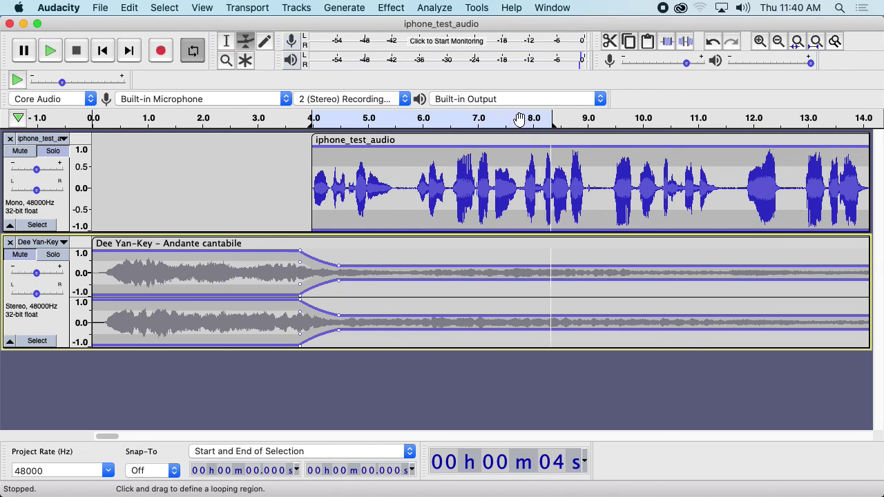
left_click(242, 122)
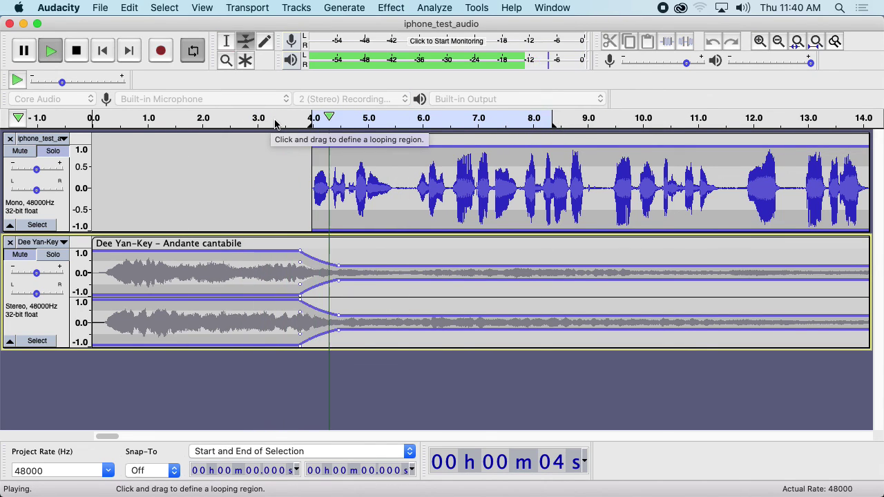
left_click(82, 51)
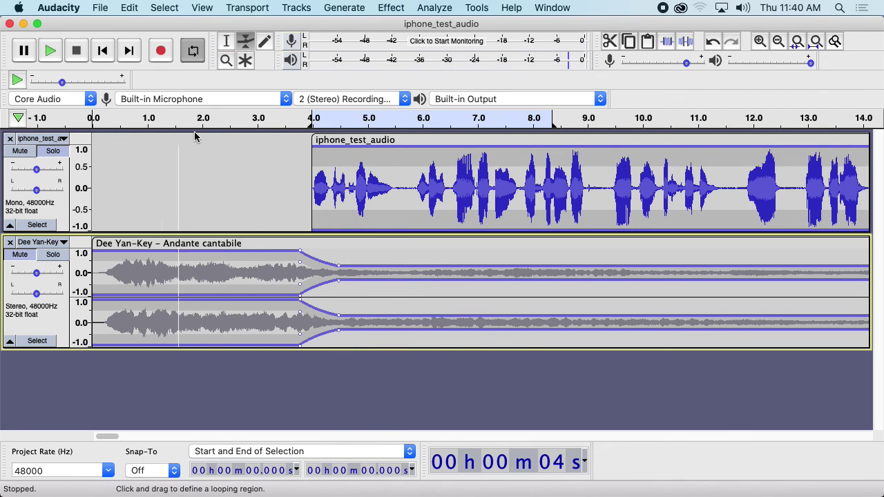
left_click(226, 41)
double_click(288, 145)
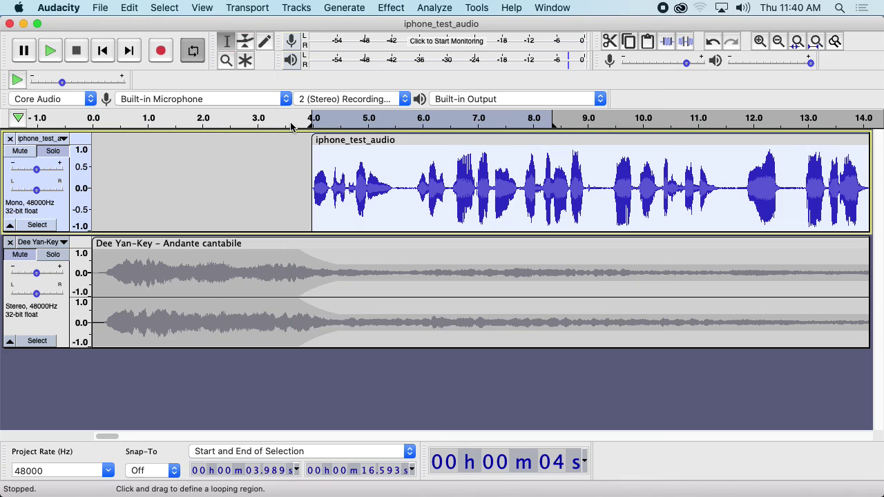
Play from about 3.6 s, stop, and clear the selection with Select > None
left_click(290, 118)
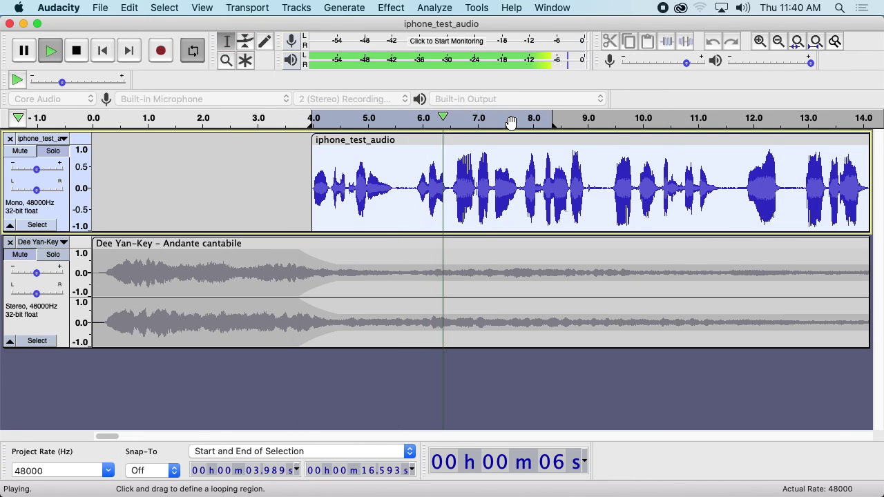
key("space")
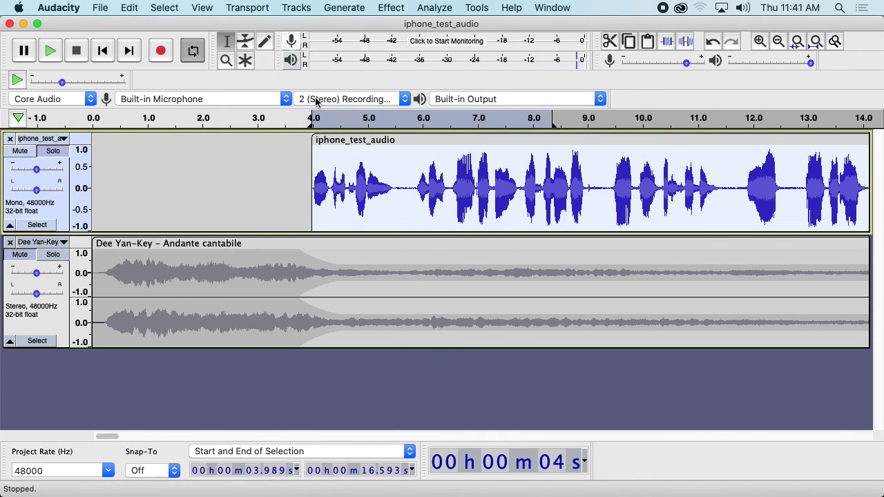
left_click(172, 8)
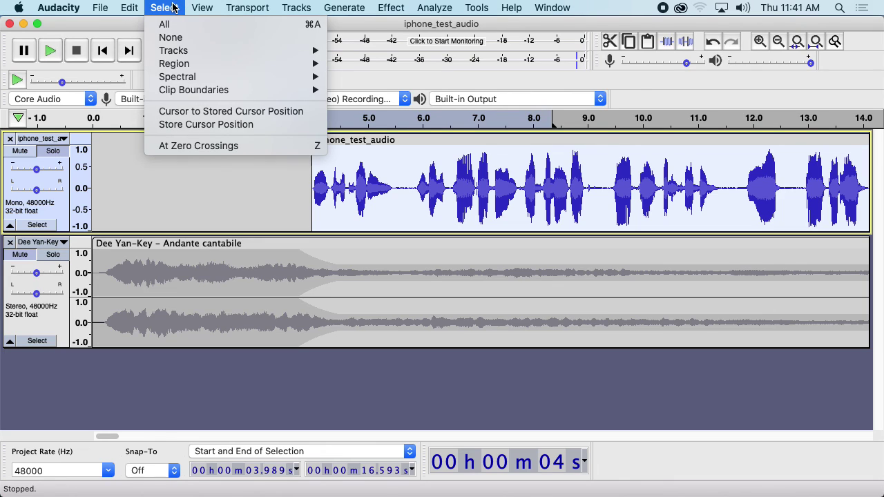
left_click(172, 38)
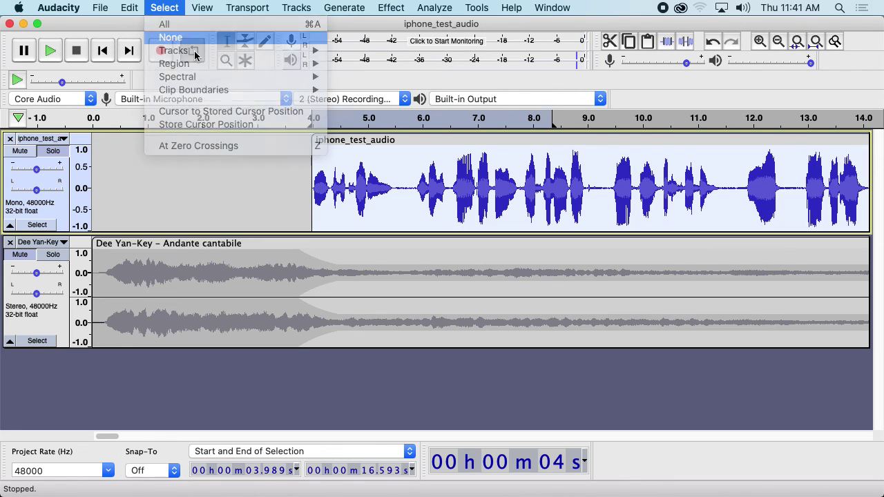
Select the voice clip from about 3.99 to 5.52 s
left_click(326, 148)
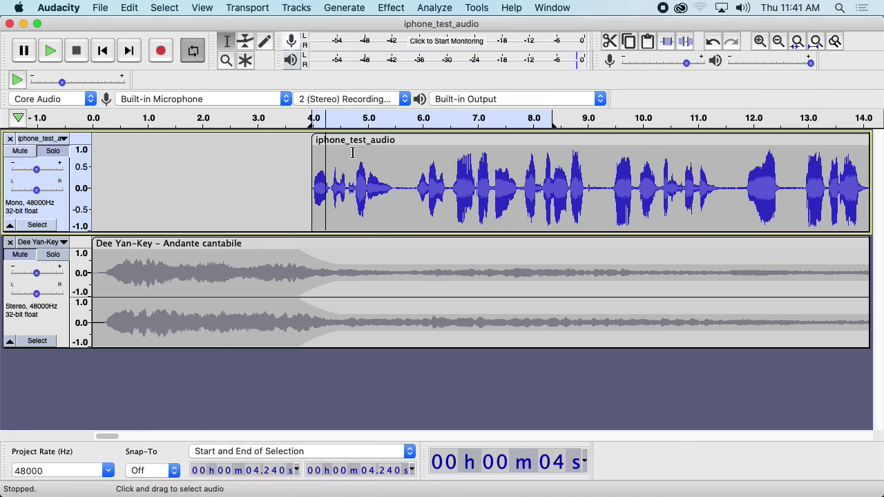
left_click(406, 6)
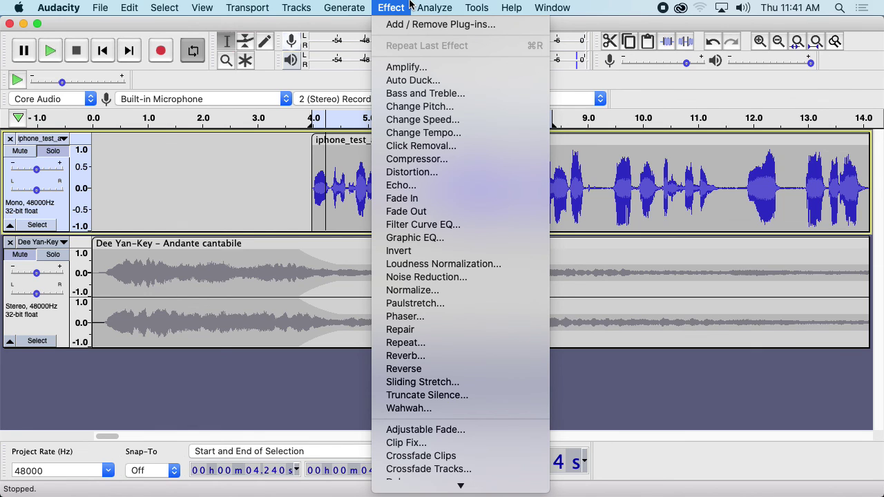
left_click(391, 7)
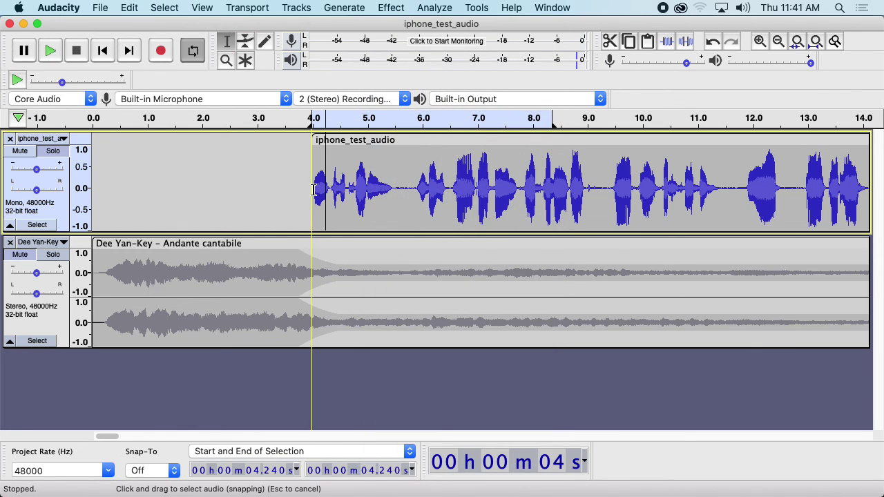
left_click_drag(312, 190, 395, 191)
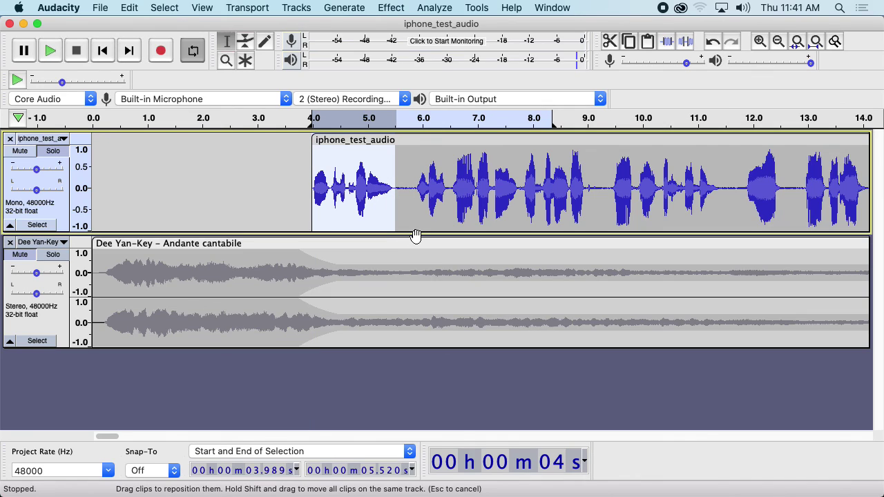
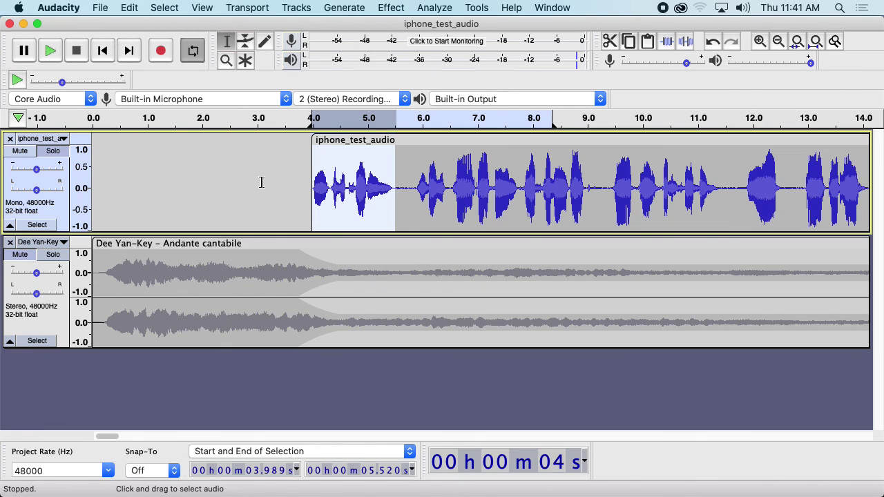
Normalize the whole iphone_test_audio clip to -12 dB, then undo it
left_click(347, 156)
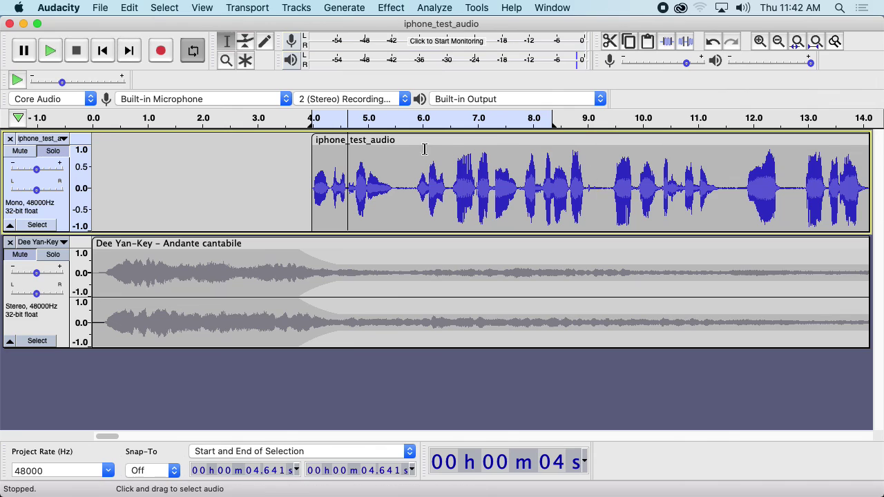
double_click(499, 163)
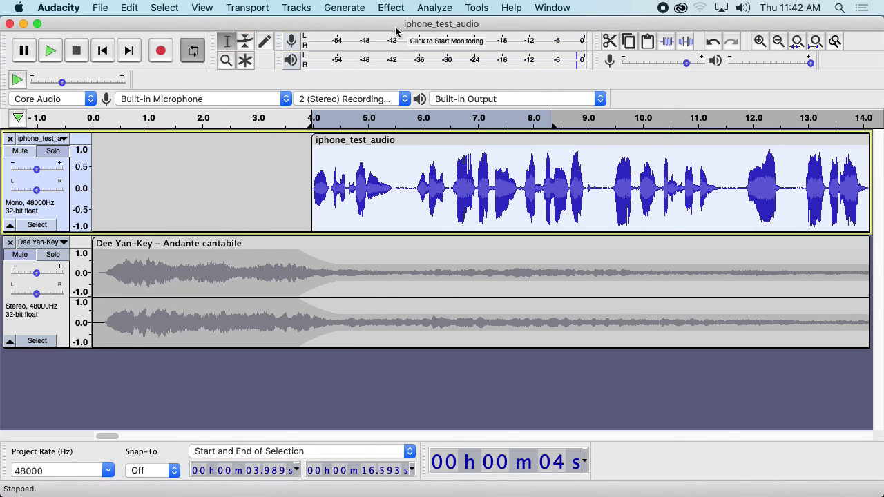
left_click(390, 7)
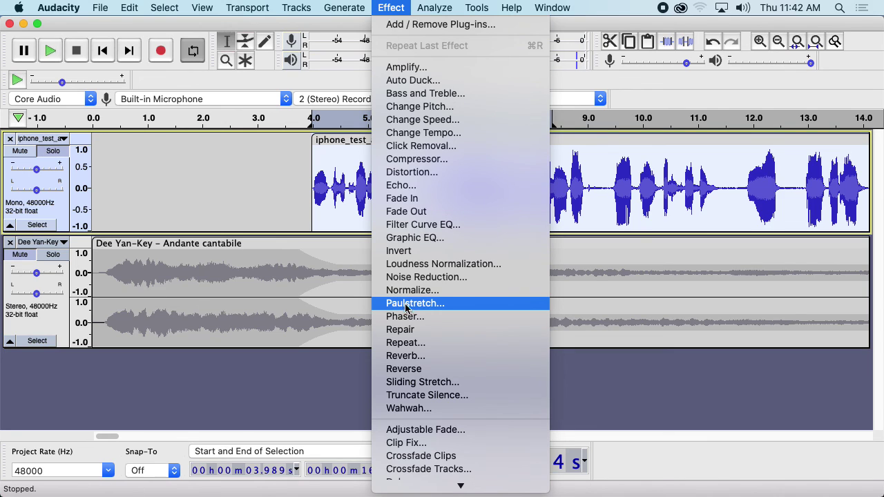
left_click(426, 291)
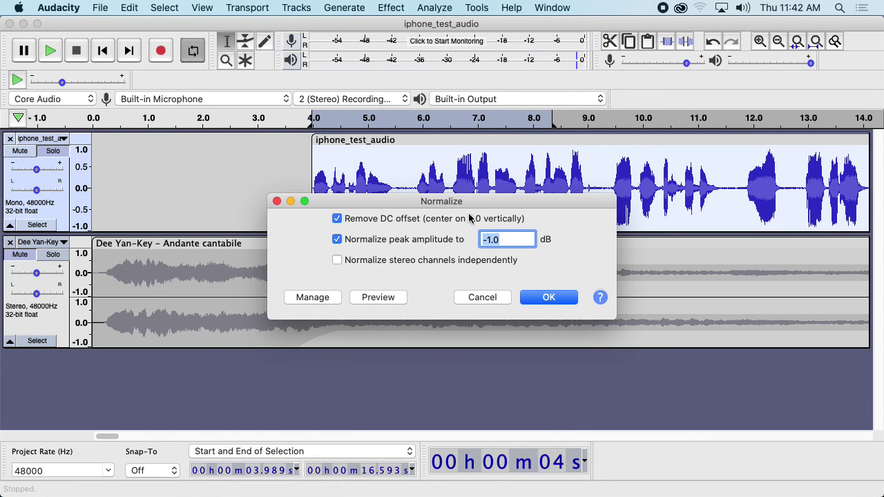
left_click_drag(456, 209, 305, 274)
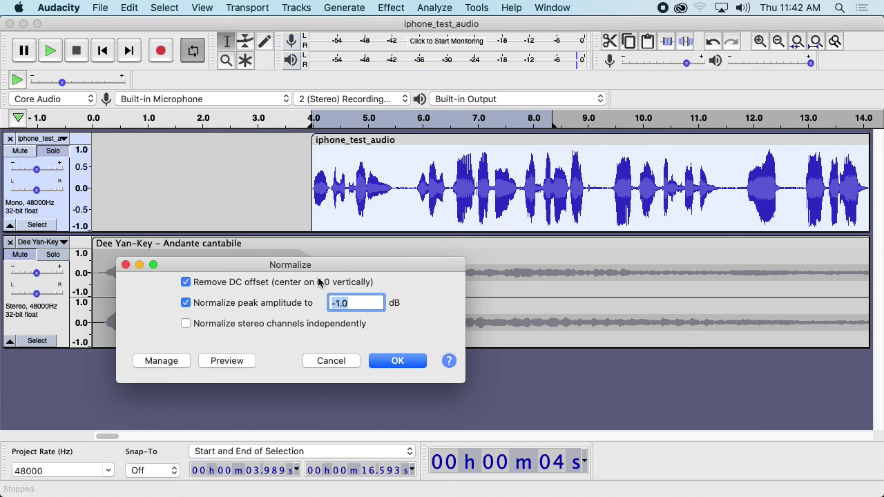
type("-12")
left_click(390, 360)
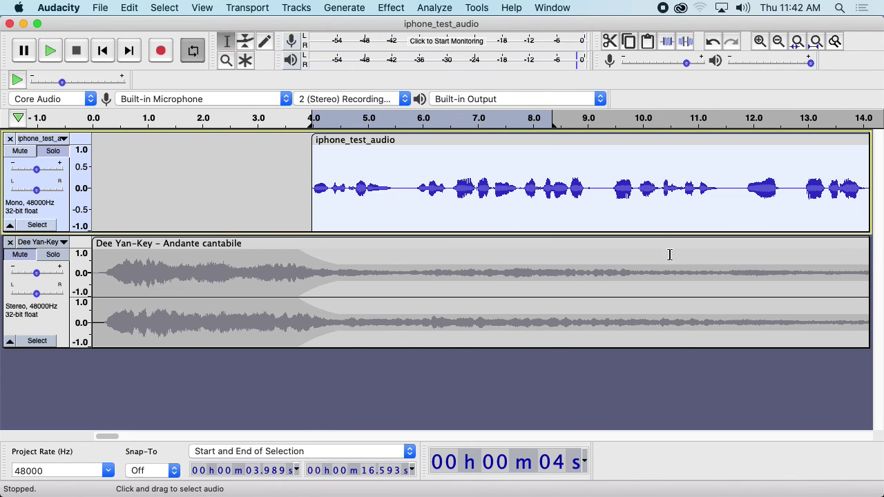
key("super+z")
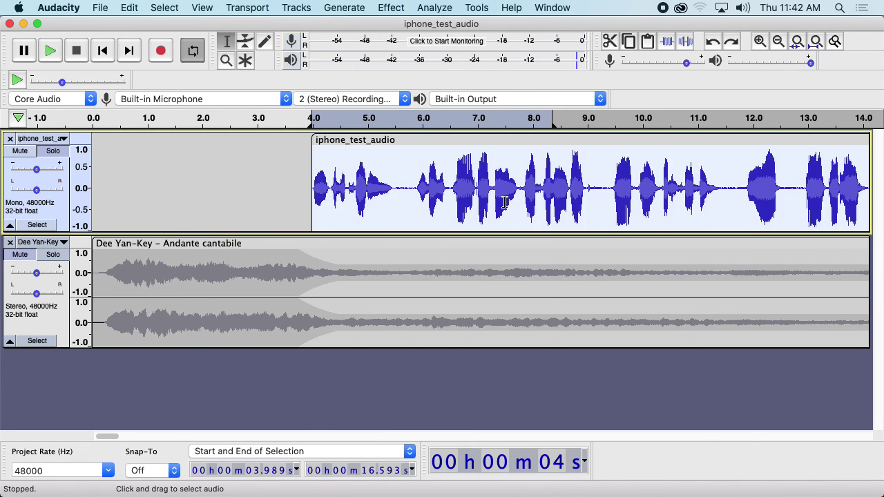
Normalize the whole iphone_test_audio clip to a 0 dB peak instead
left_click(391, 8)
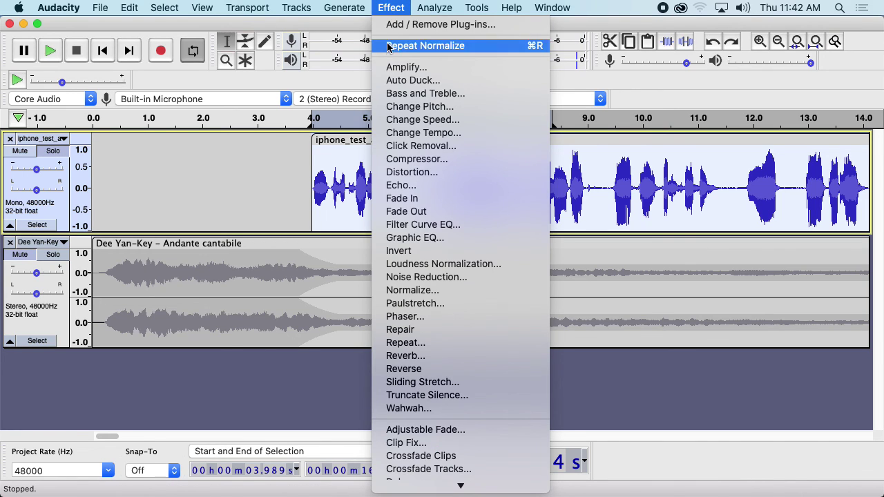
left_click(412, 290)
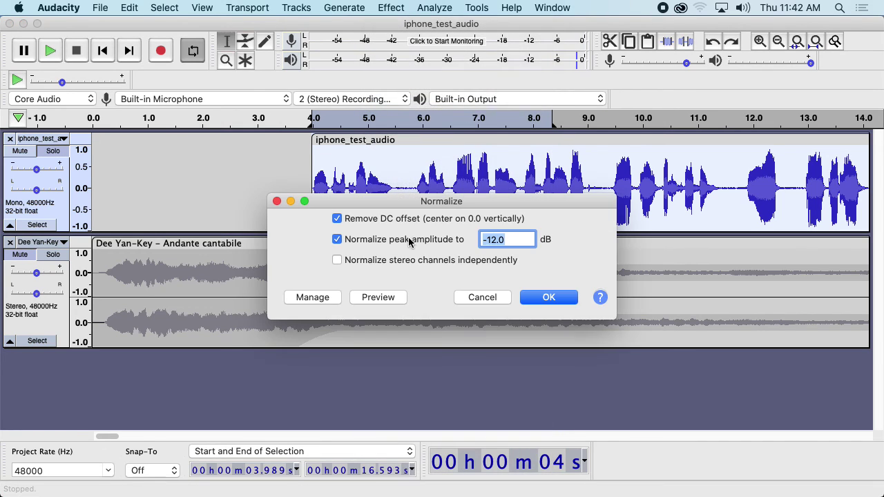
type("0")
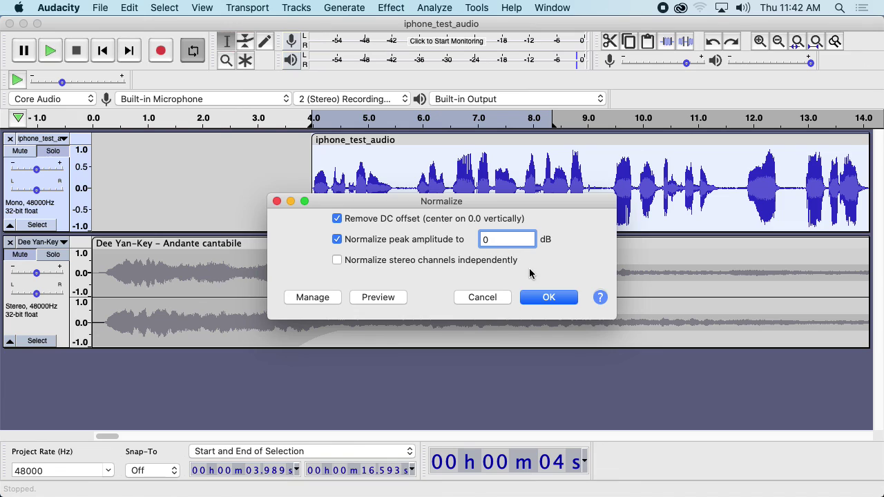
left_click(548, 298)
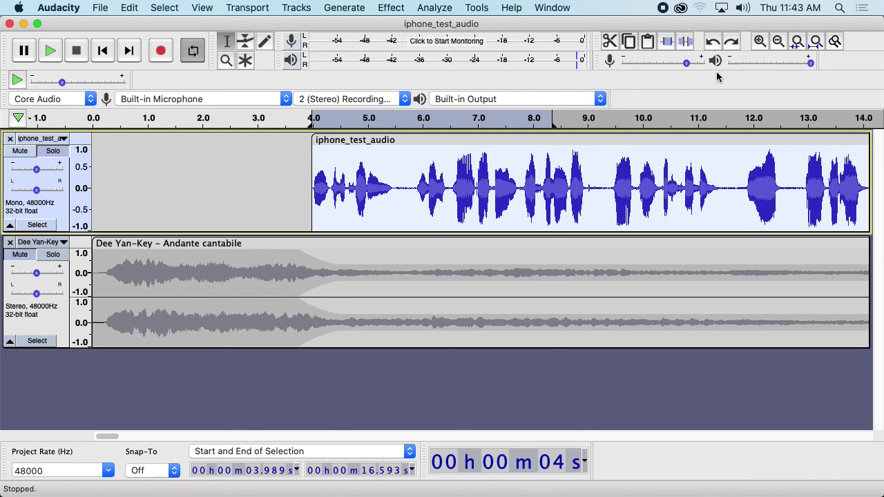
left_click(760, 41)
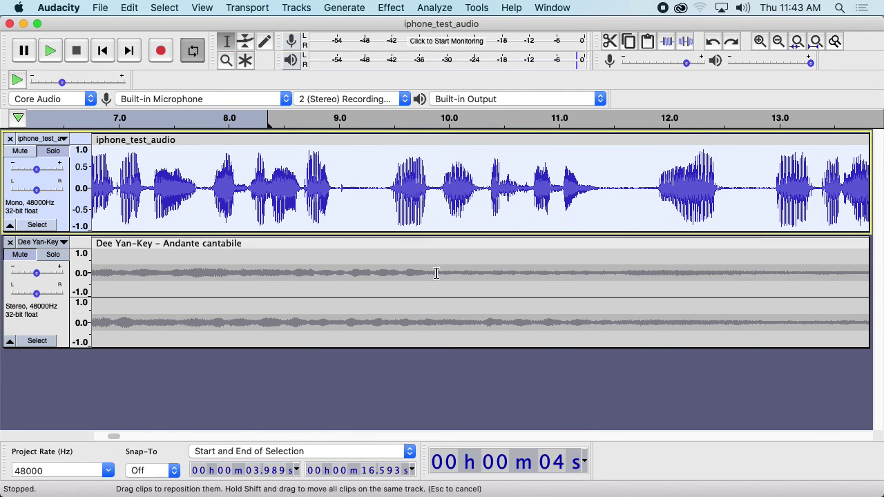
Normalize the 3.989–4.61 s opening phrase of the voice clip to 0 dB
left_click_drag(116, 435, 103, 434)
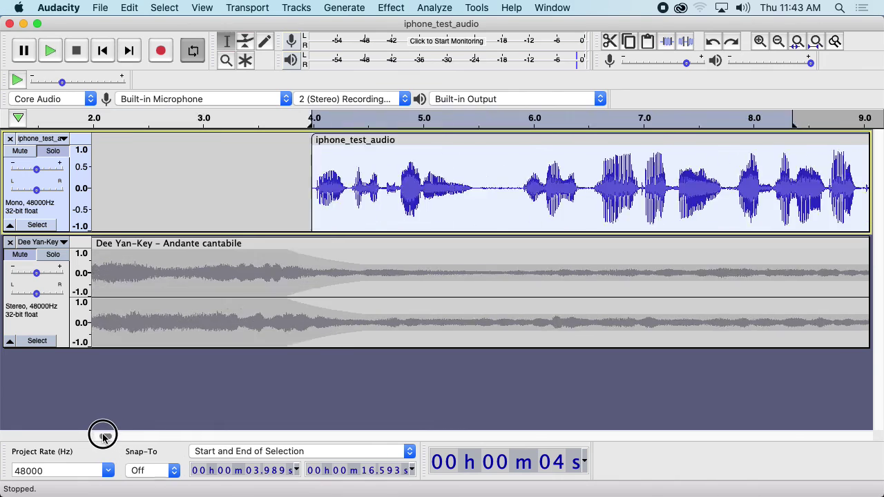
left_click(528, 212)
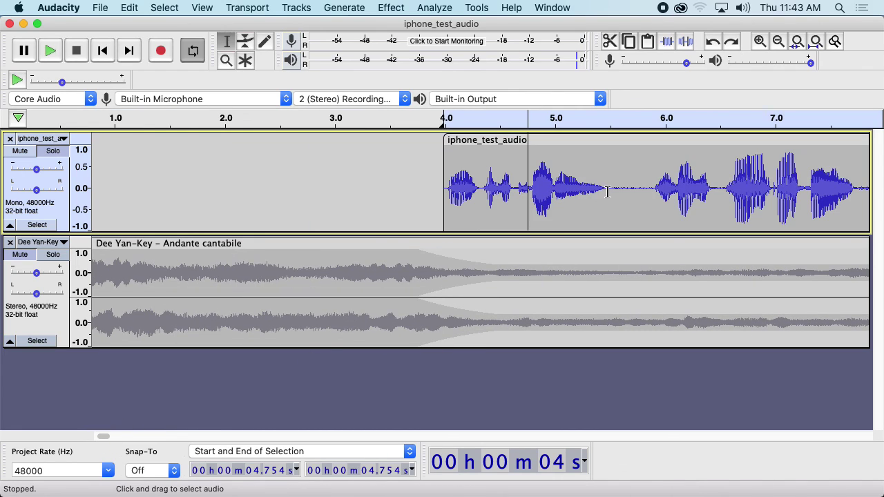
left_click_drag(528, 207, 607, 201)
left_click_drag(529, 191, 446, 191)
left_click(510, 187)
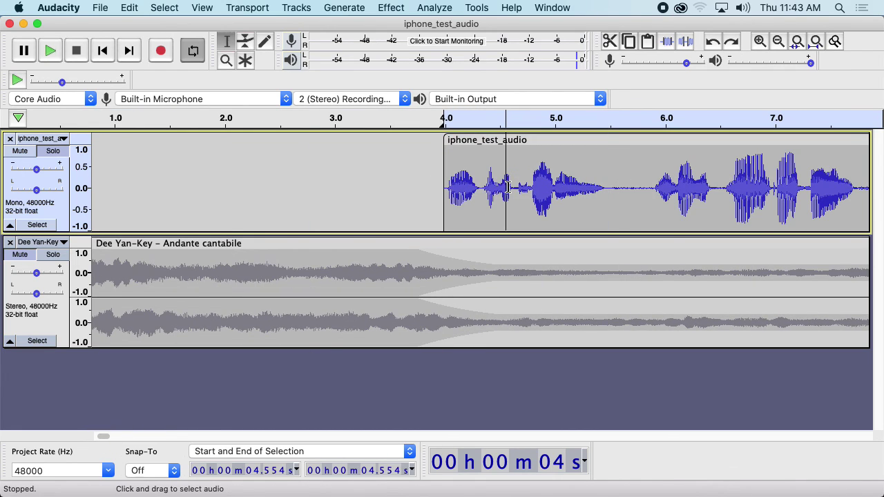
left_click_drag(511, 187, 444, 188)
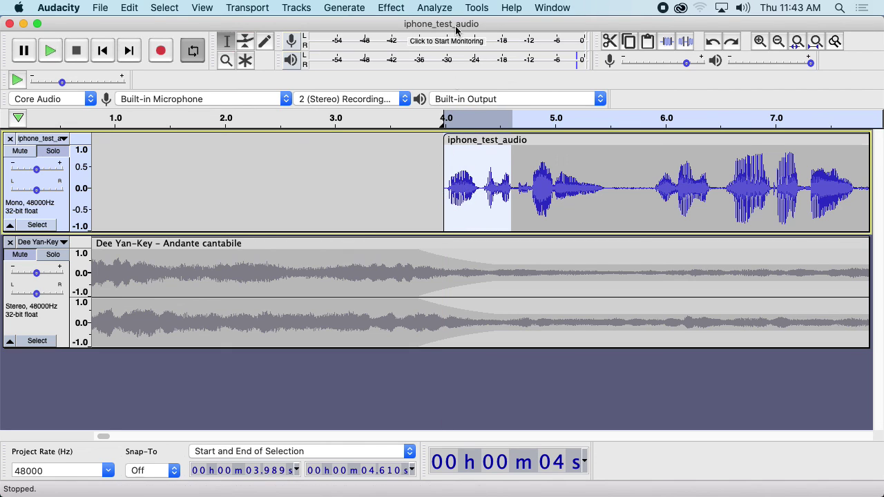
left_click(390, 8)
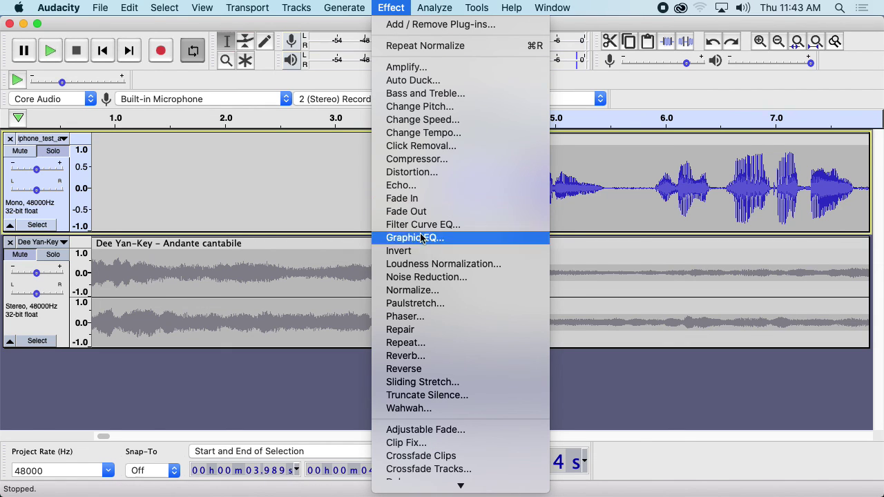
left_click(426, 290)
left_click(543, 296)
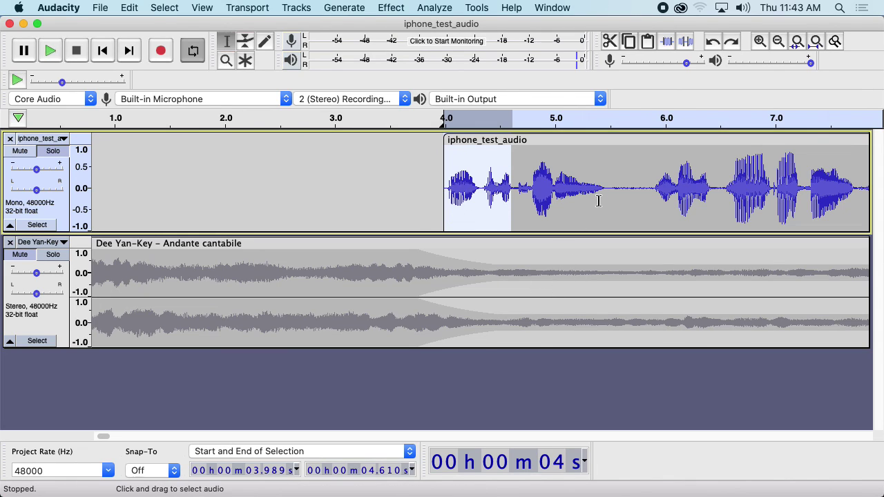
Normalize the longer 3.989–5.48 s stretch, then undo that normalization
left_click(575, 192)
left_click_drag(587, 188, 444, 188)
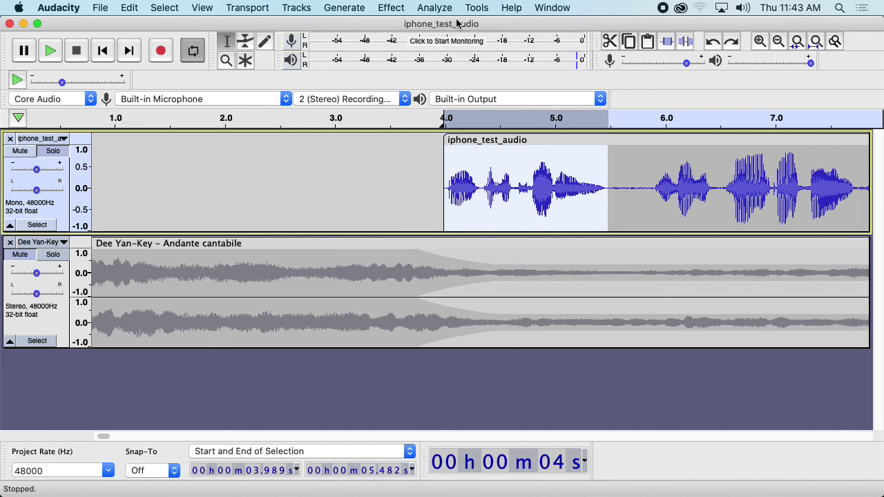
left_click(405, 8)
left_click(412, 290)
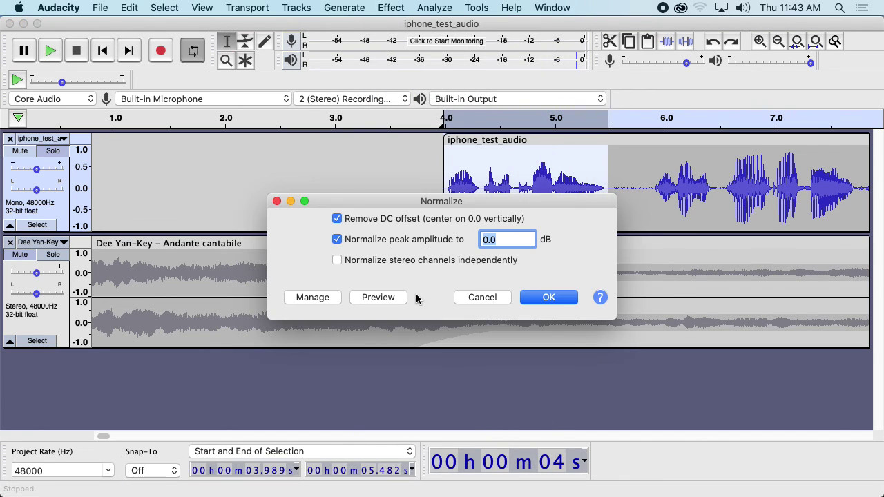
left_click(561, 297)
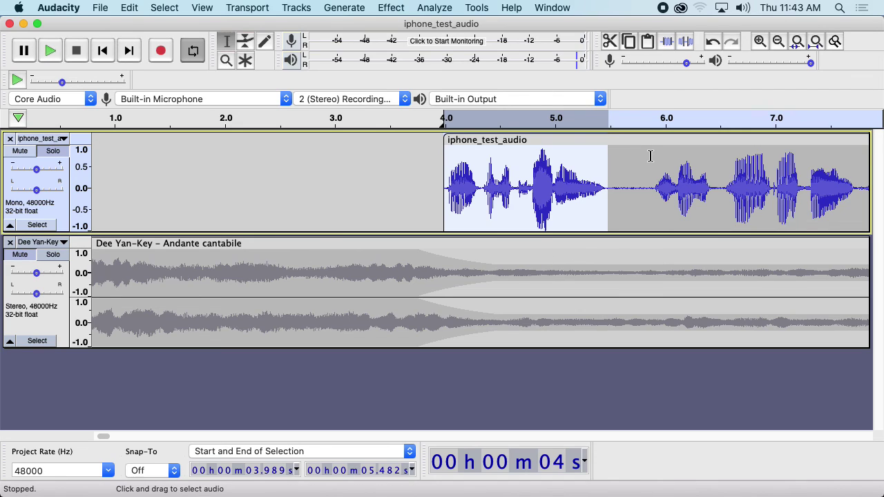
key("super+z")
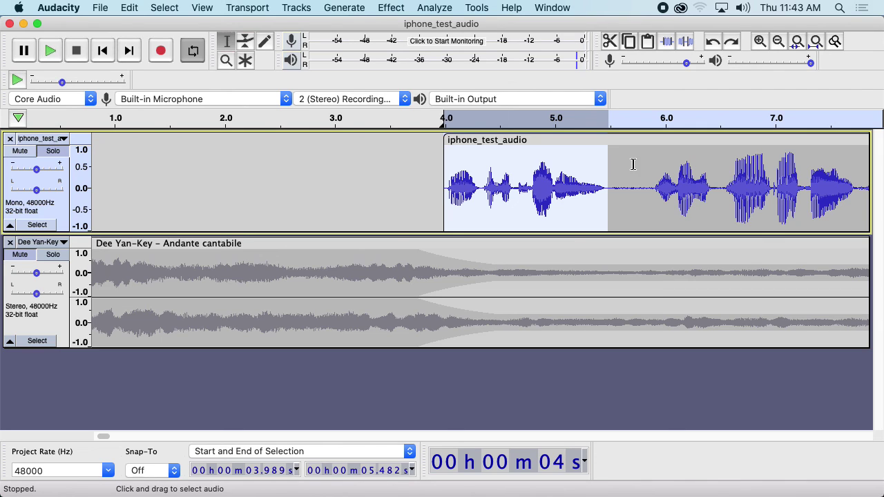
key("shift+z")
key("shift+z")
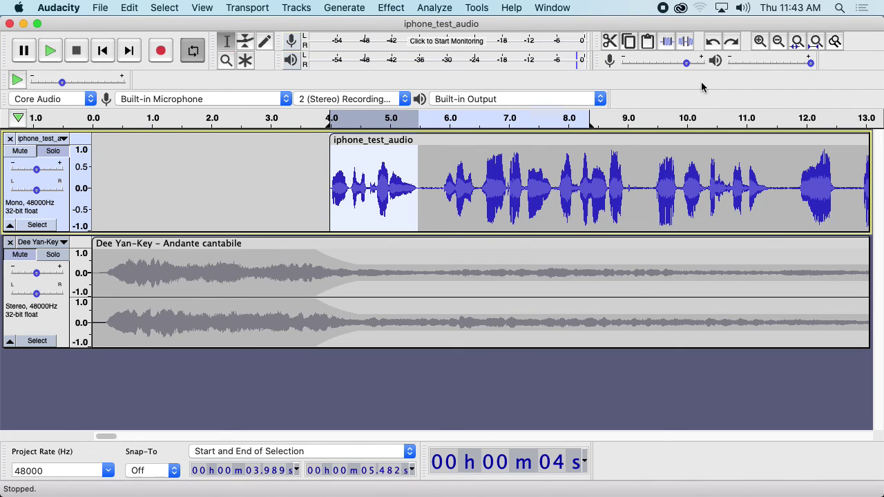
Normalize the entire voice clip, selected through 16.593 s, to a 0 dB peak
left_click(814, 44)
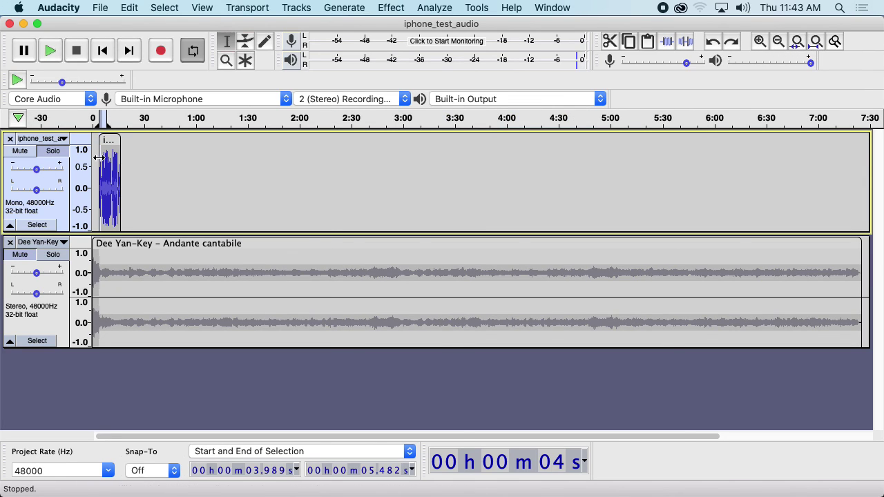
left_click_drag(102, 155, 121, 156)
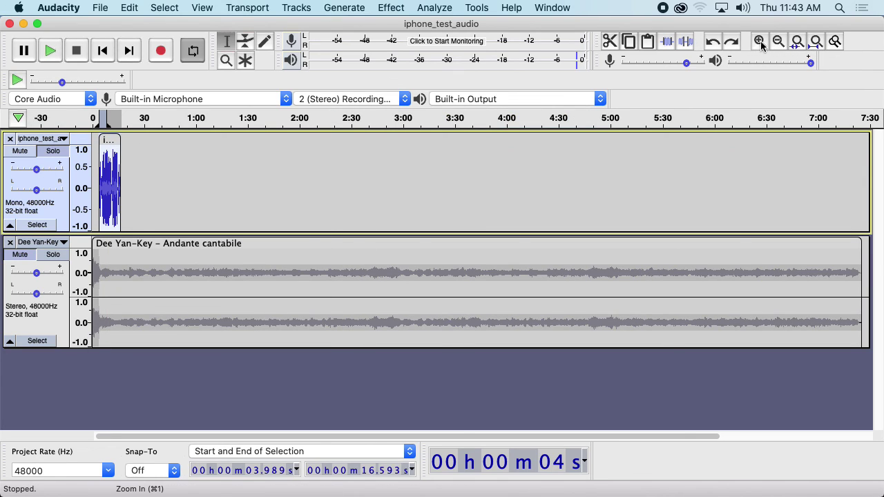
left_click(797, 42)
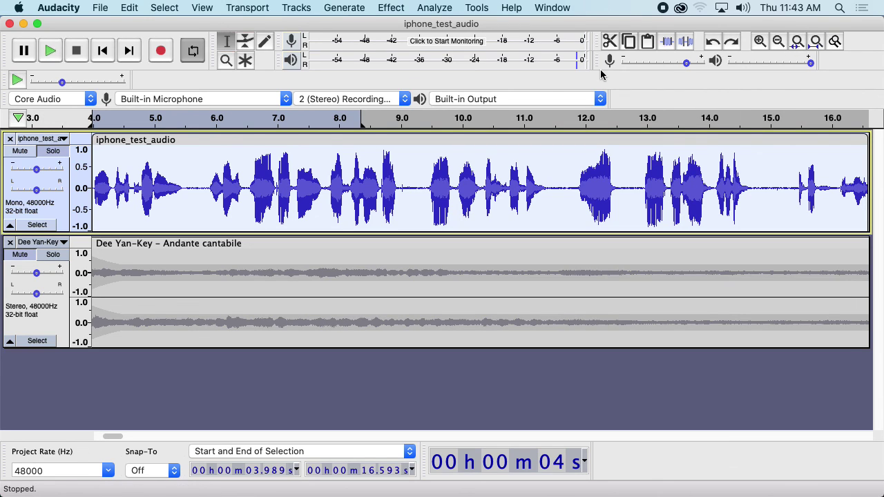
left_click(391, 8)
left_click(419, 290)
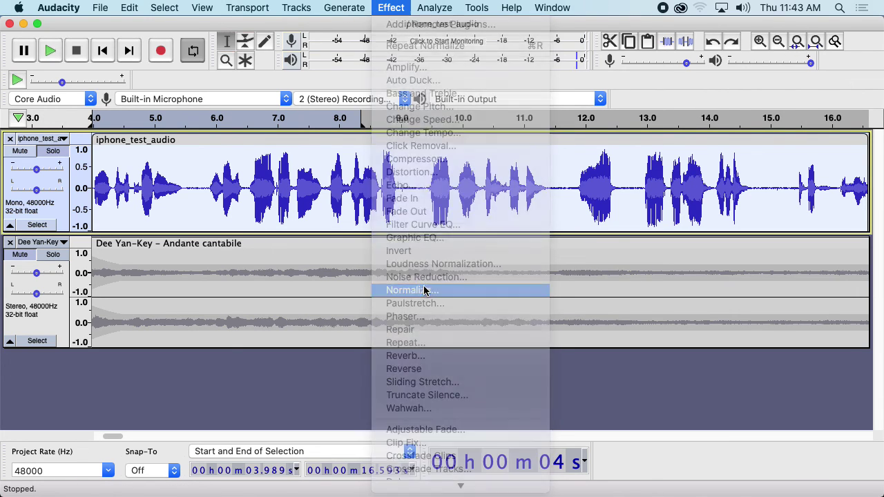
left_click(543, 295)
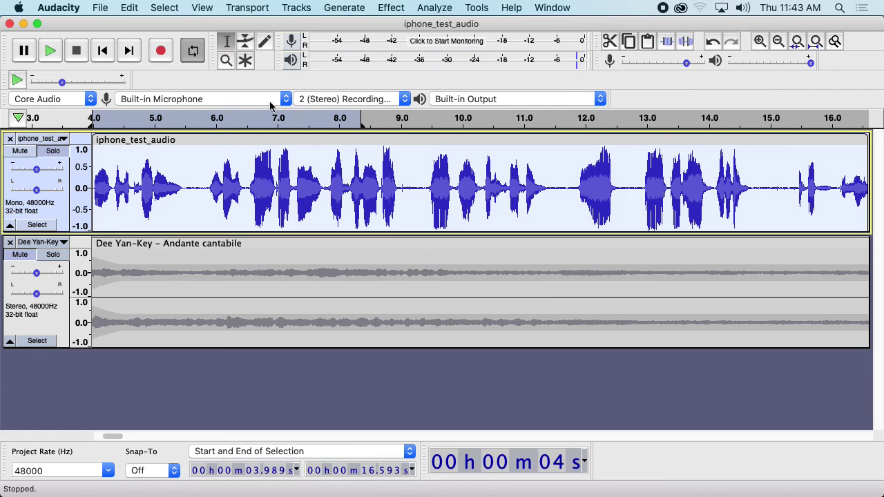
Play back the normalized voice clip to hear the result
left_click(58, 52)
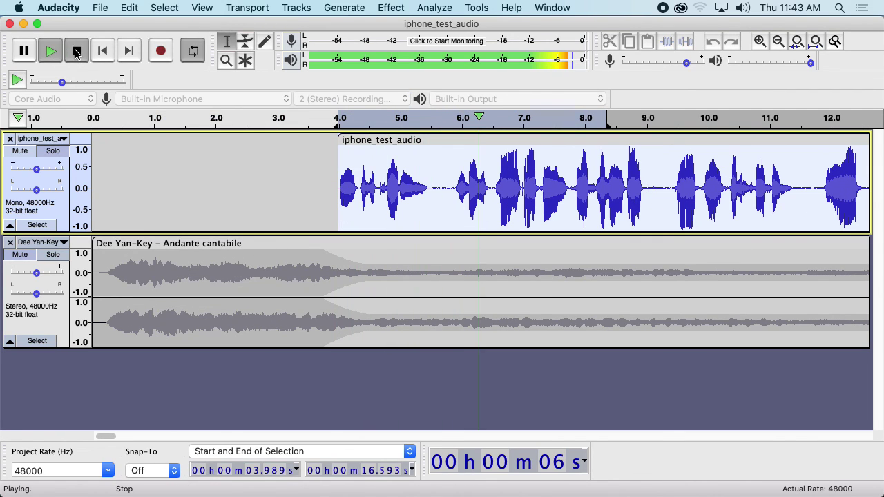
left_click(76, 50)
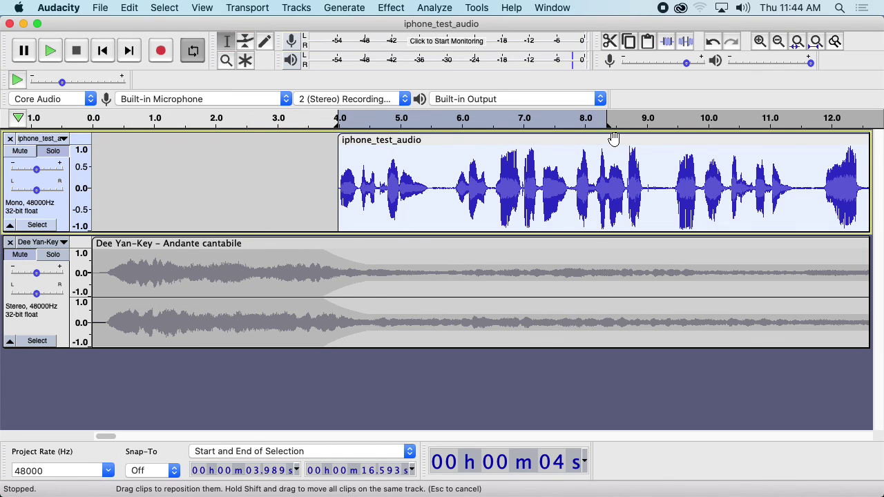
left_click(391, 7)
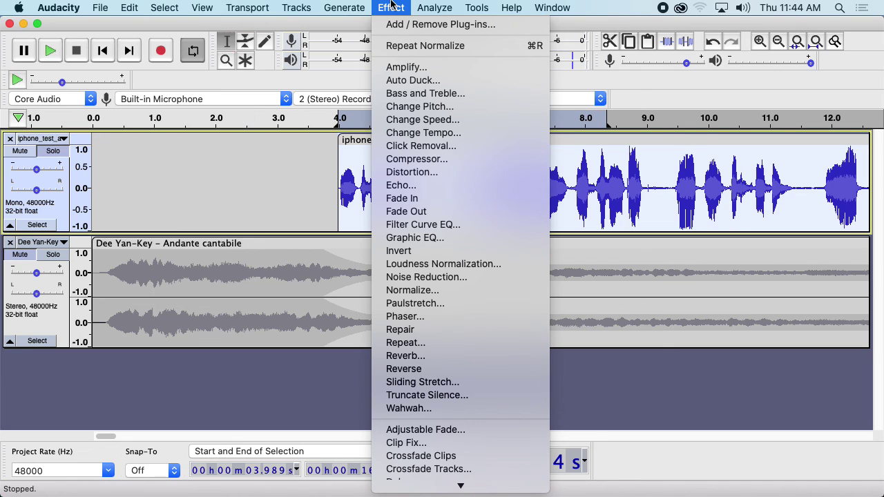
Preview Noise Gate on the voice clip at -40 dB threshold and -24 dB reduction
scroll(457, 327, "down", 5)
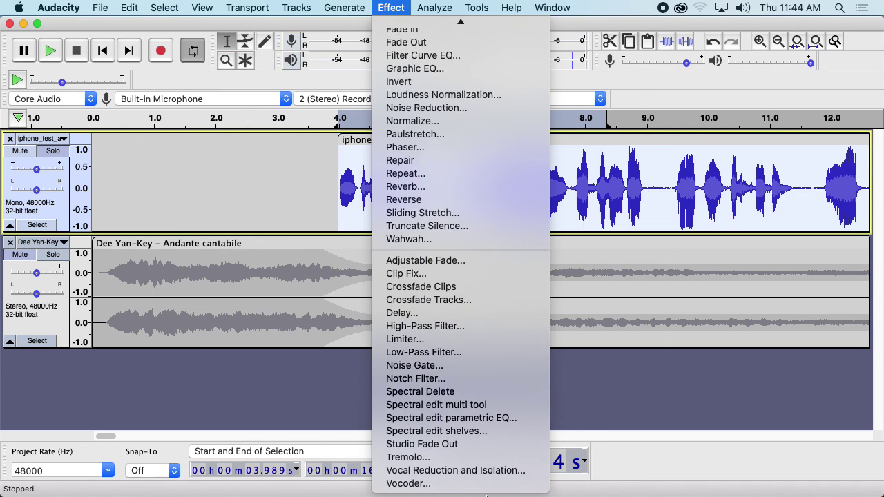
left_click(453, 364)
left_click_drag(507, 149, 751, 122)
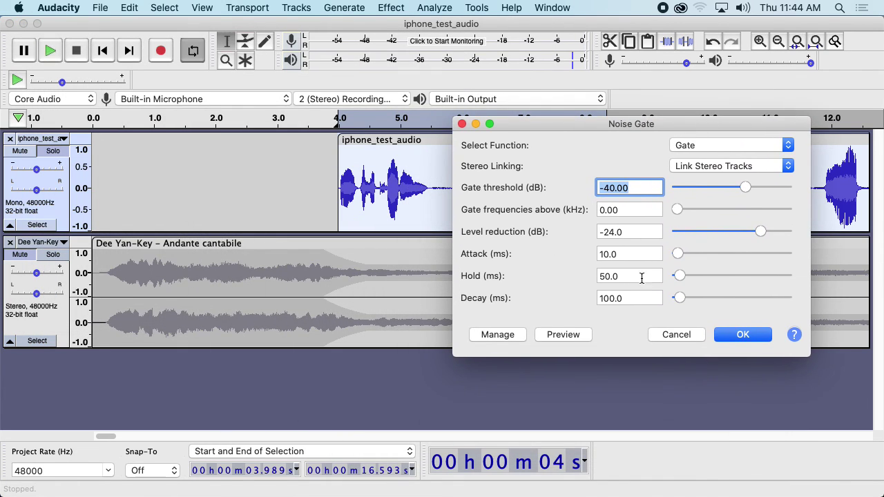
left_click_drag(615, 131, 616, 97)
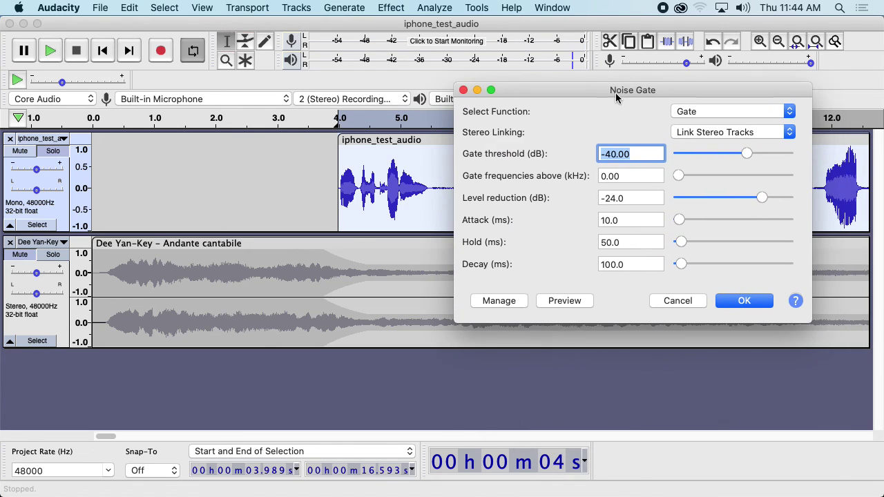
left_click(557, 300)
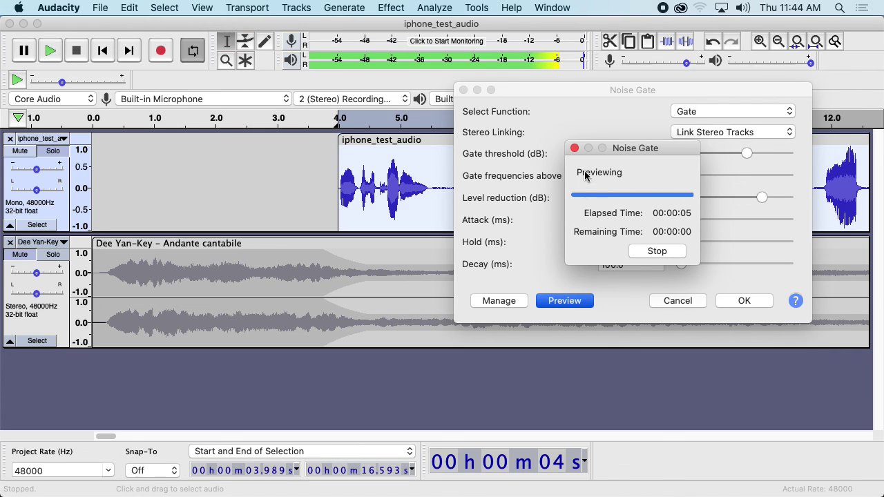
left_click_drag(544, 90, 536, 162)
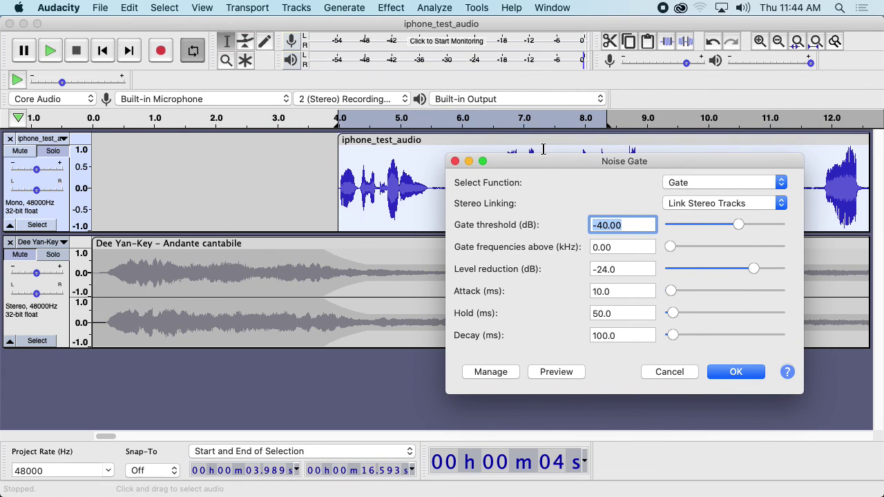
left_click_drag(529, 158, 522, 257)
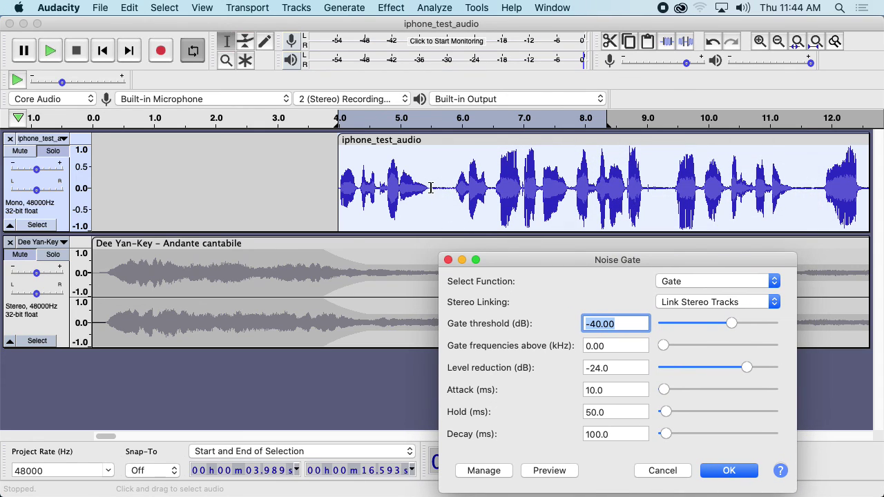
left_click(458, 187)
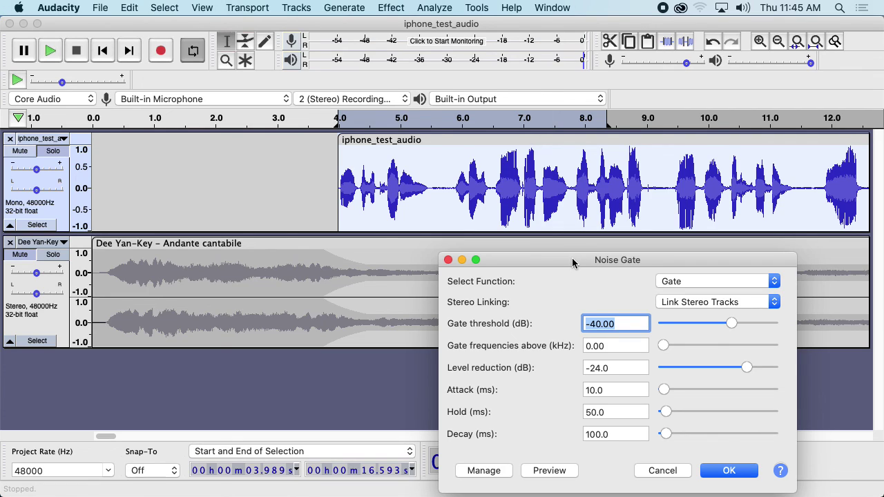
left_click_drag(573, 263, 574, 130)
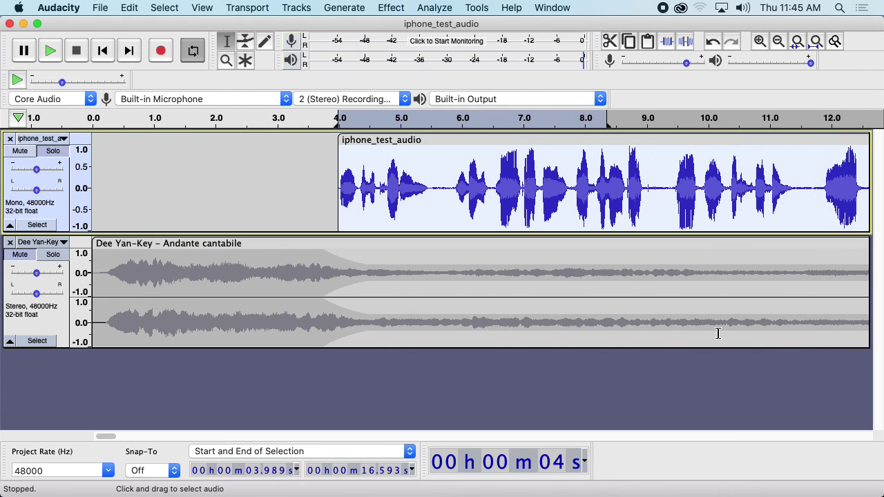
Apply the noise gate and zoom in on the voice clip's opening phrase
left_click(718, 338)
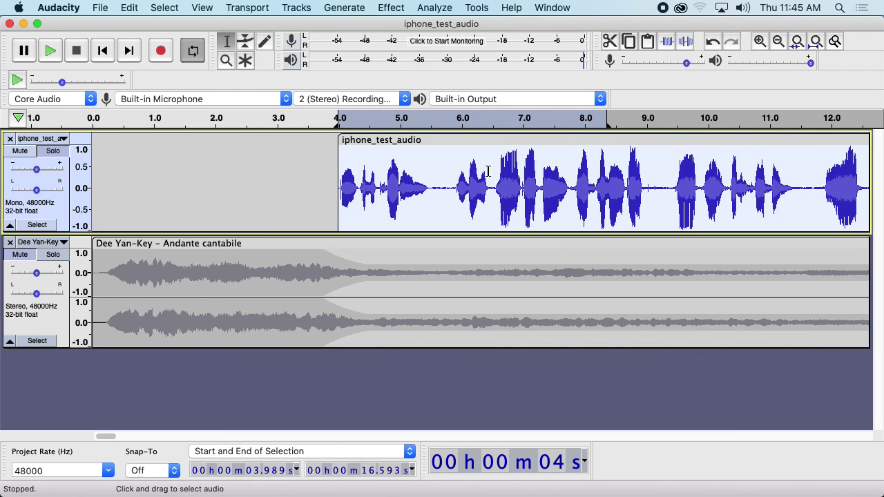
left_click(761, 42)
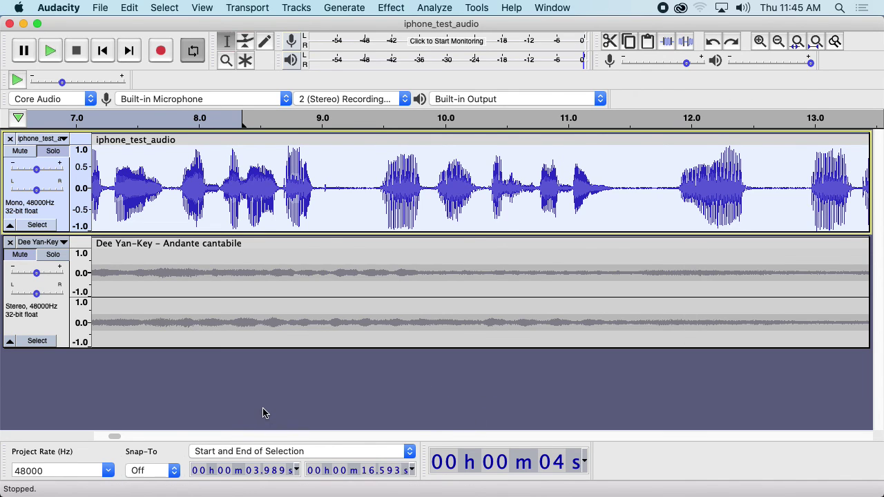
left_click_drag(111, 436, 107, 437)
left_click(757, 41)
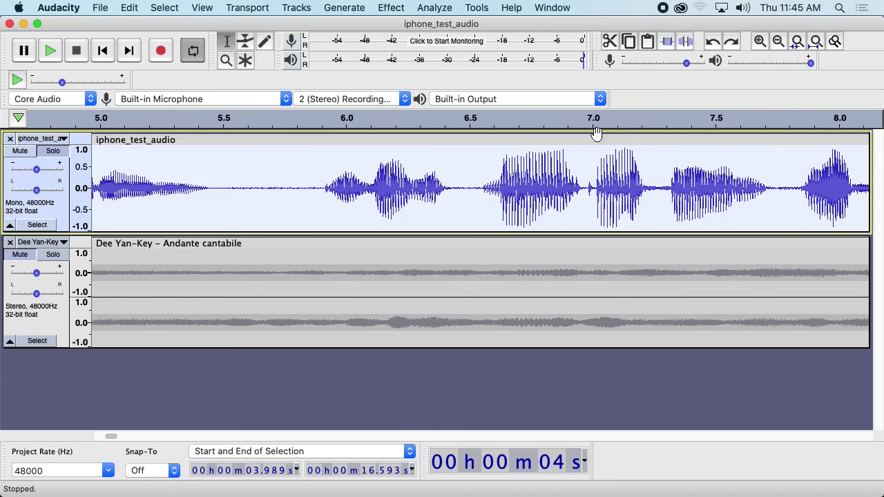
left_click_drag(113, 439, 108, 437)
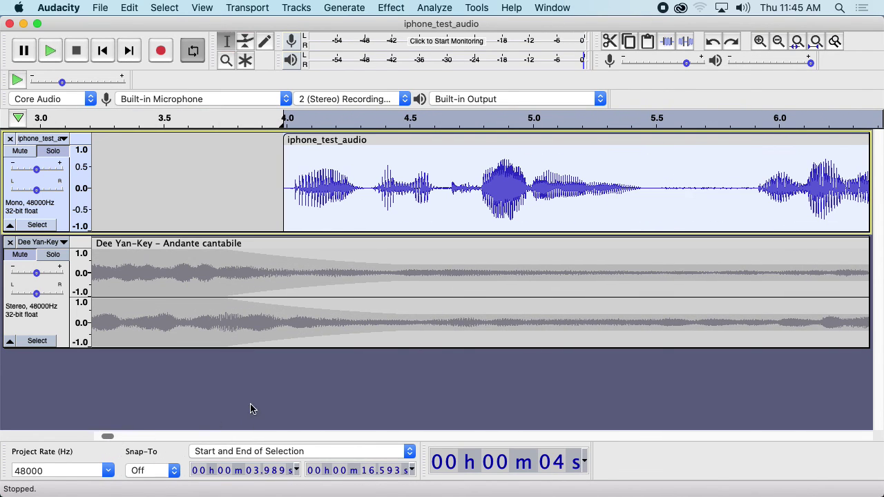
Inspect the quiet gap near 5.5 s, then reselect the whole voice clip
left_click_drag(660, 188, 756, 188)
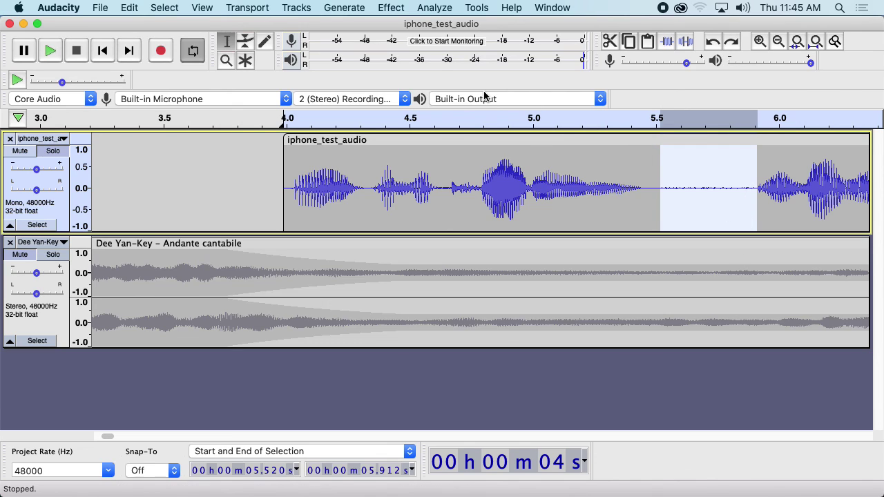
left_click(592, 191)
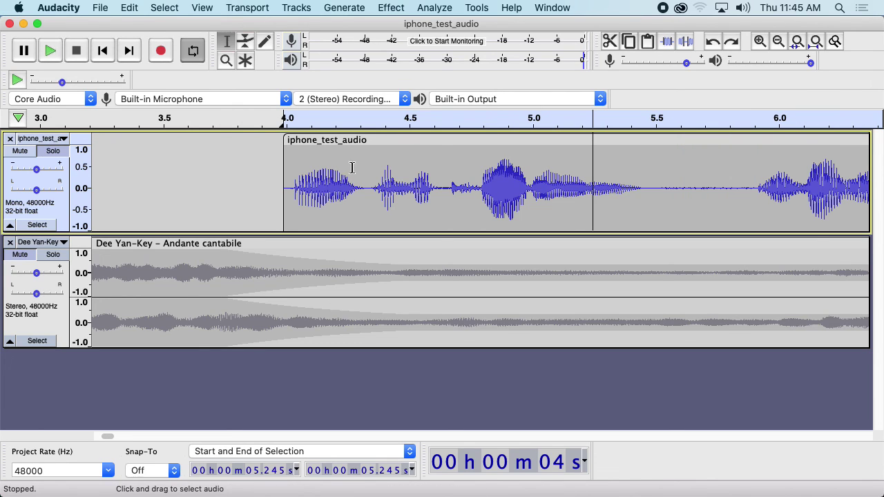
double_click(307, 173)
left_click(391, 7)
scroll(442, 386, "down", 10)
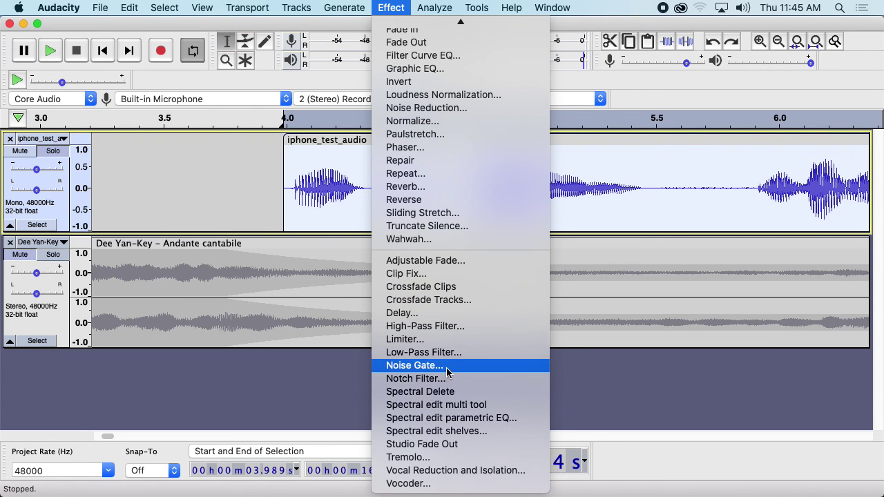
Run Noise Gate on the whole voice clip with a -24 dB gate threshold
left_click(446, 366)
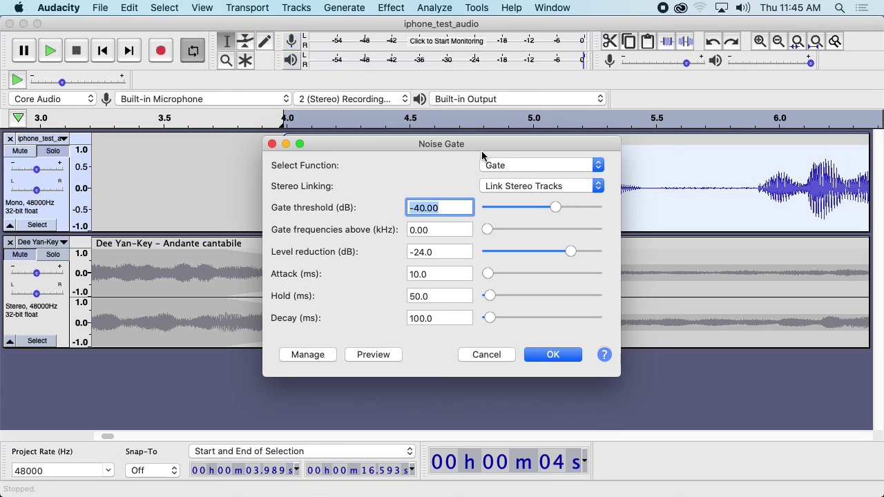
left_click_drag(418, 141, 306, 97)
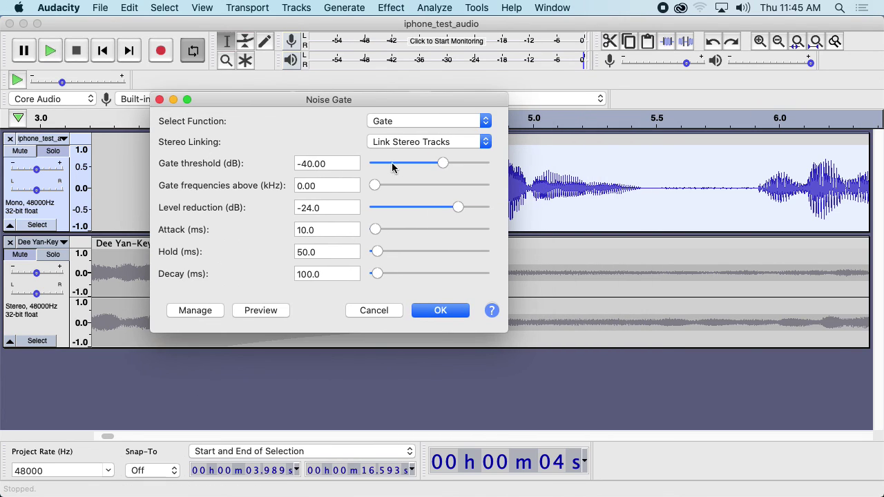
left_click_drag(442, 164, 461, 166)
double_click(305, 161)
type("-24")
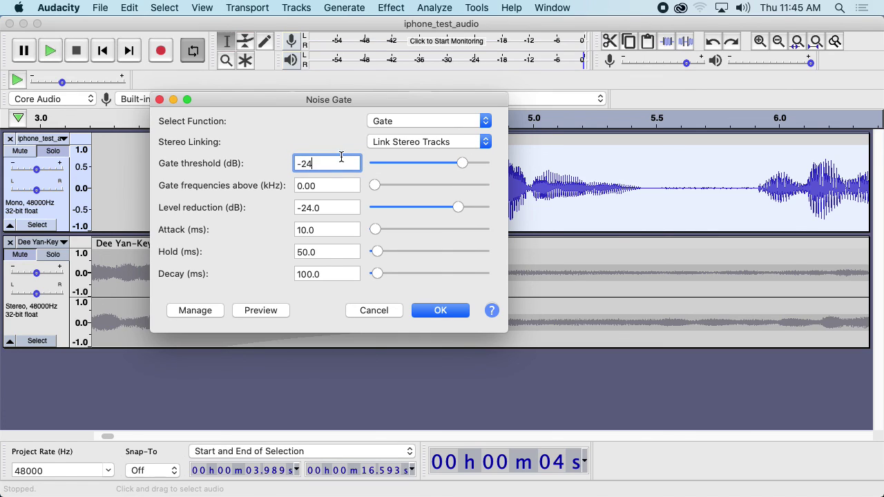
left_click(435, 312)
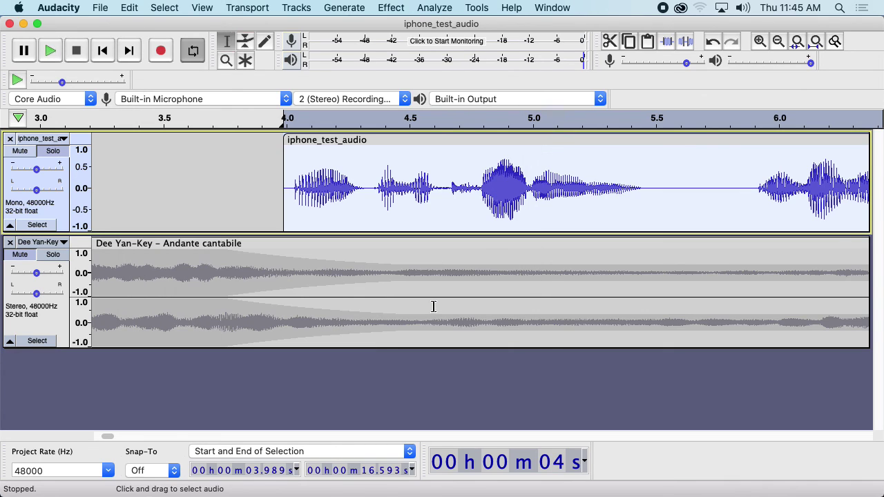
Play back the gated voice clip from its start at 4.0 s
left_click_drag(653, 185, 756, 193)
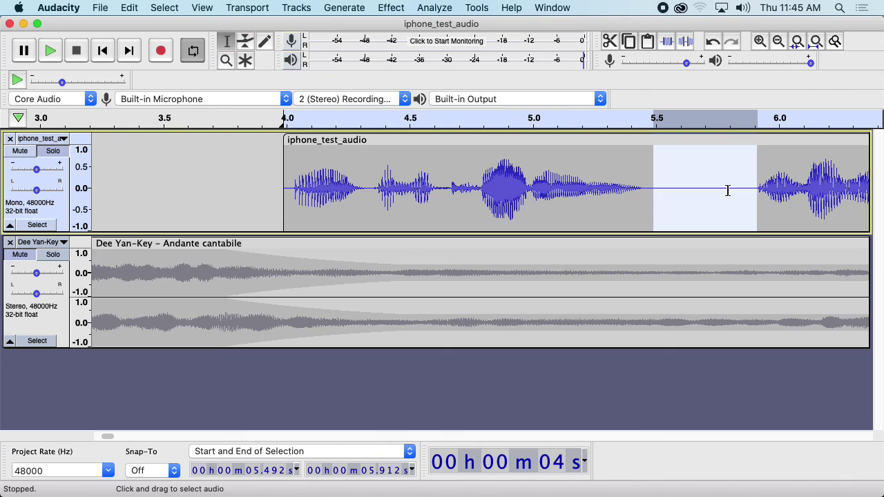
left_click(283, 181)
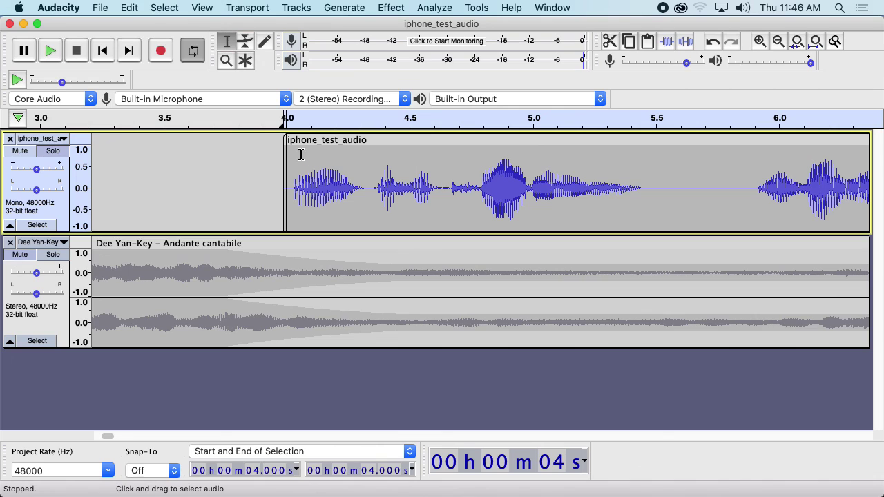
left_click(60, 62)
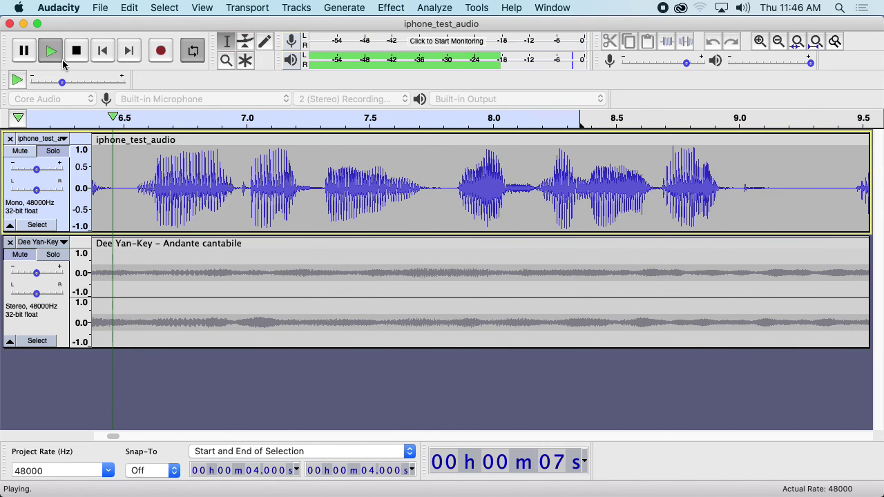
left_click(76, 51)
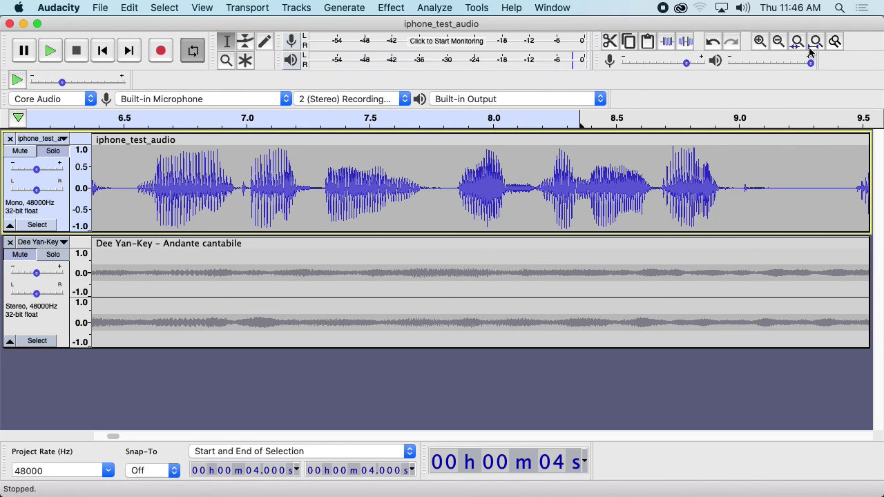
Zoom out twice and reselect the whole iphone_test_audio clip
left_click(780, 43)
left_click(781, 43)
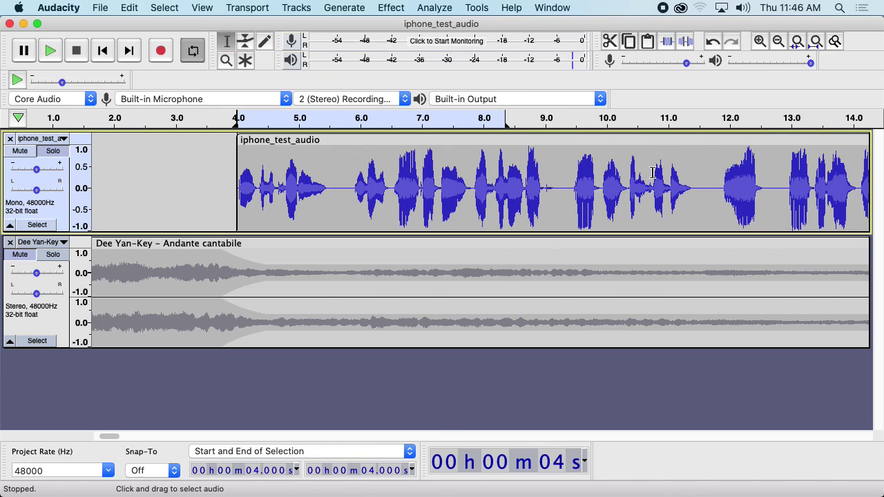
double_click(370, 180)
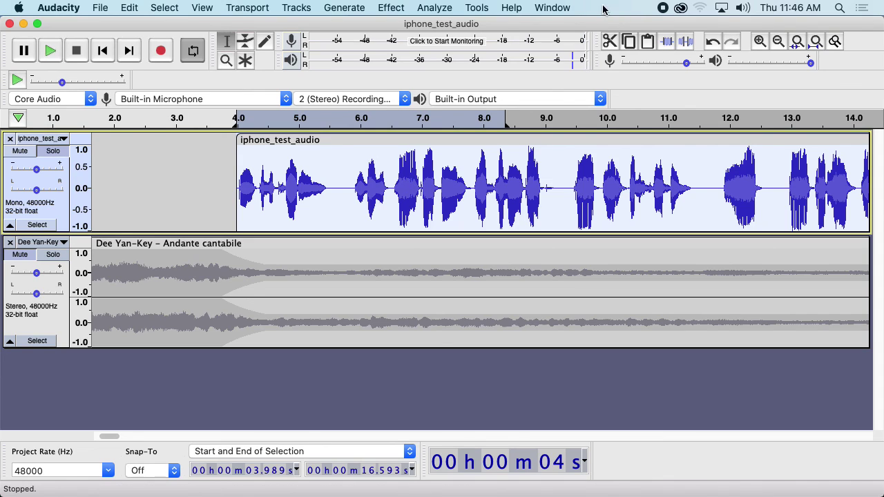
Bring up the High-Pass Filter effect for the voice selection
left_click(393, 8)
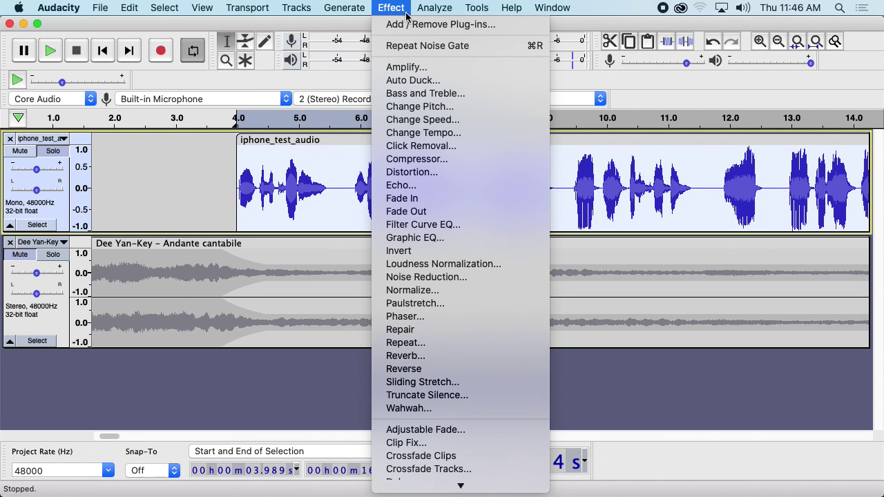
scroll(470, 290, "down", 3)
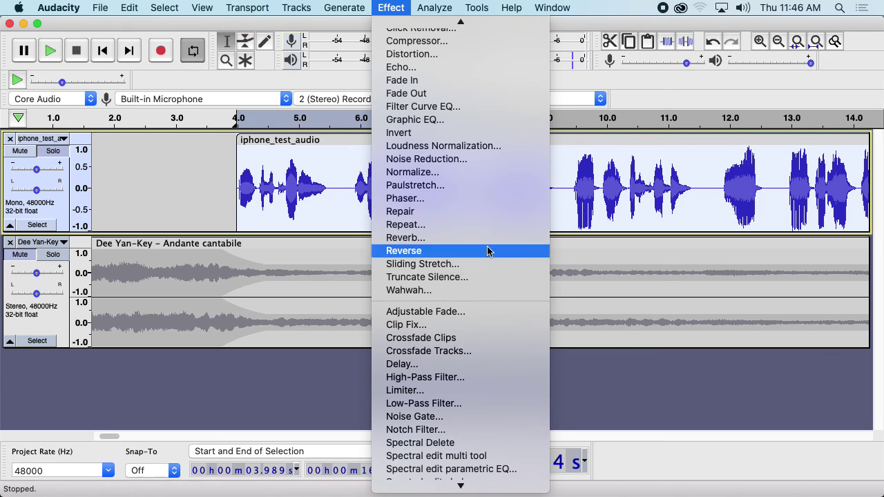
scroll(469, 241, "up", 1)
scroll(484, 207, "down", 2)
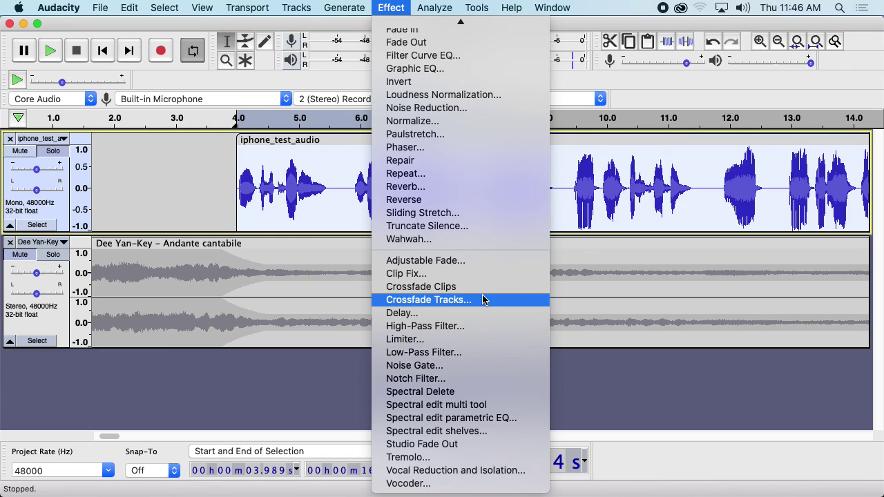
scroll(483, 299, "up", 1)
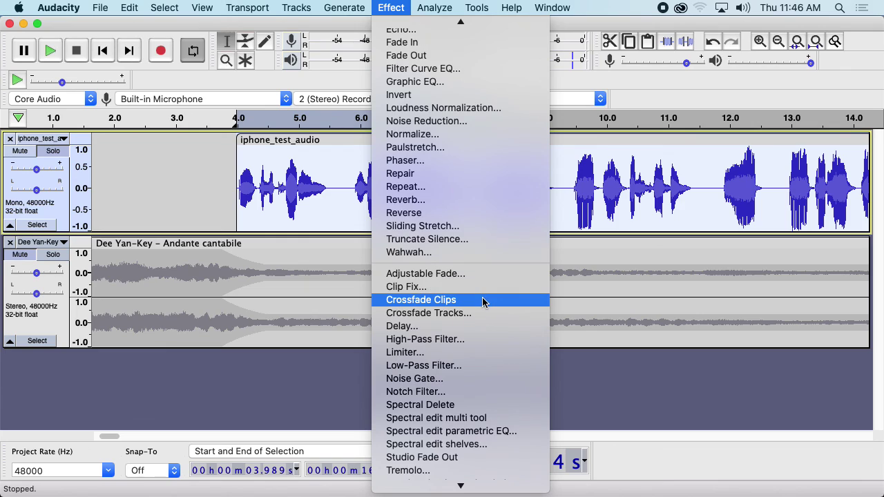
scroll(487, 300, "down", 1)
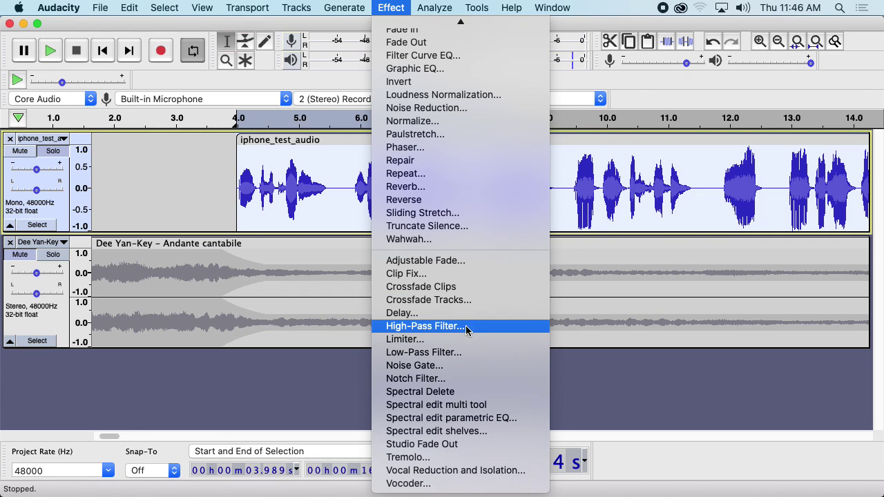
left_click(483, 327)
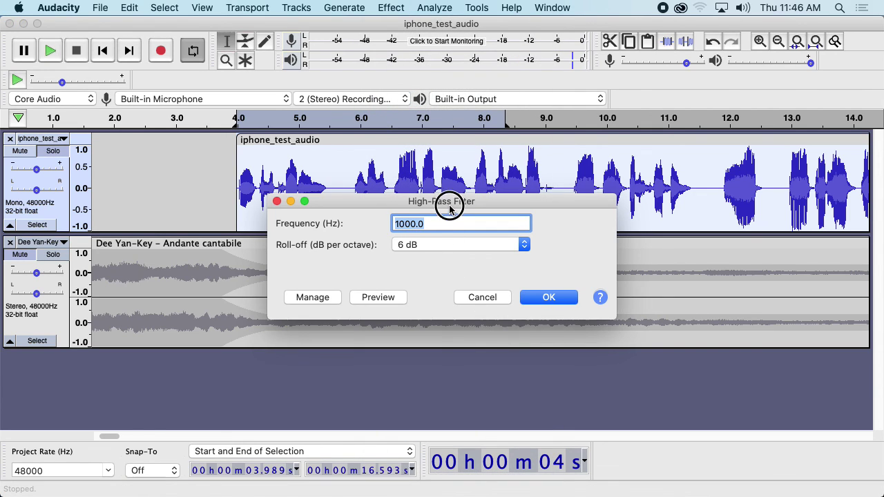
Preview the 1000 Hz, 6 dB roll-off high-pass filter, then cancel without applying
left_click_drag(445, 215, 271, 227)
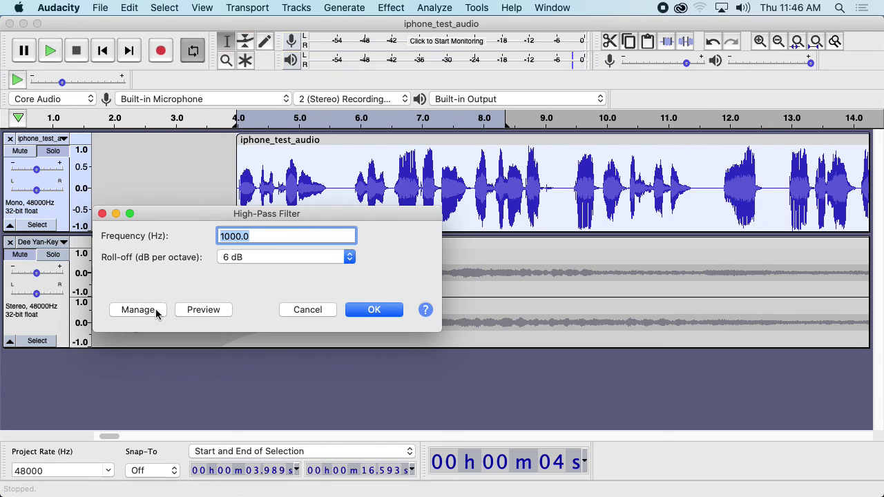
left_click(199, 312)
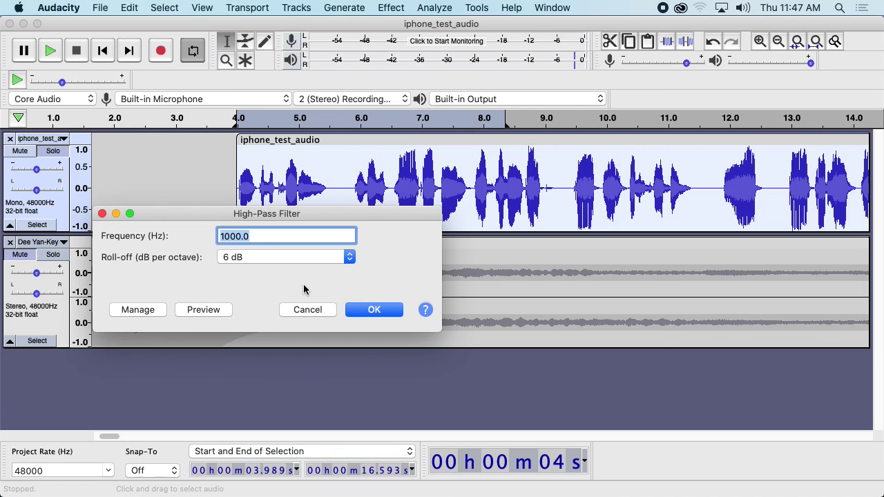
left_click_drag(305, 218, 450, 208)
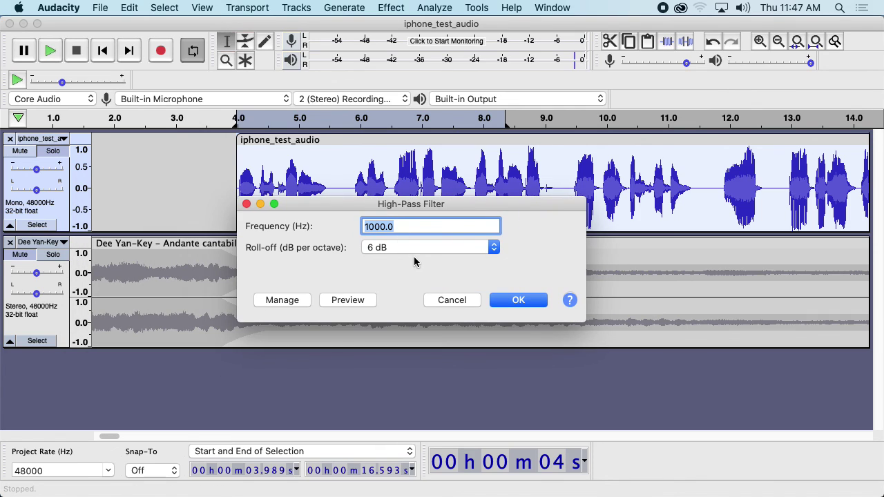
left_click(450, 300)
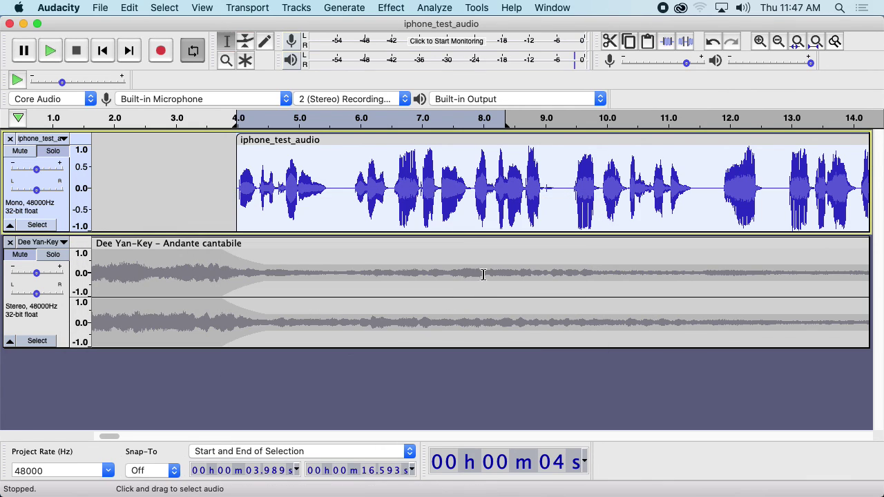
left_click(387, 8)
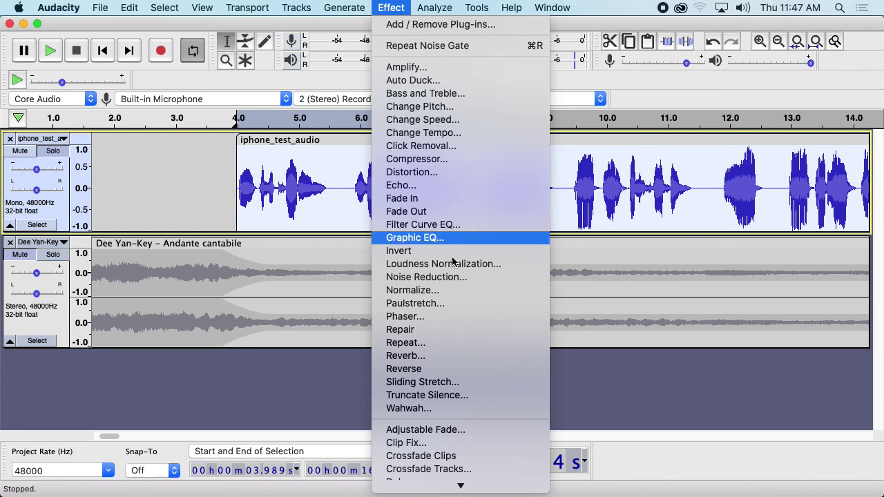
mouse_move(460, 485)
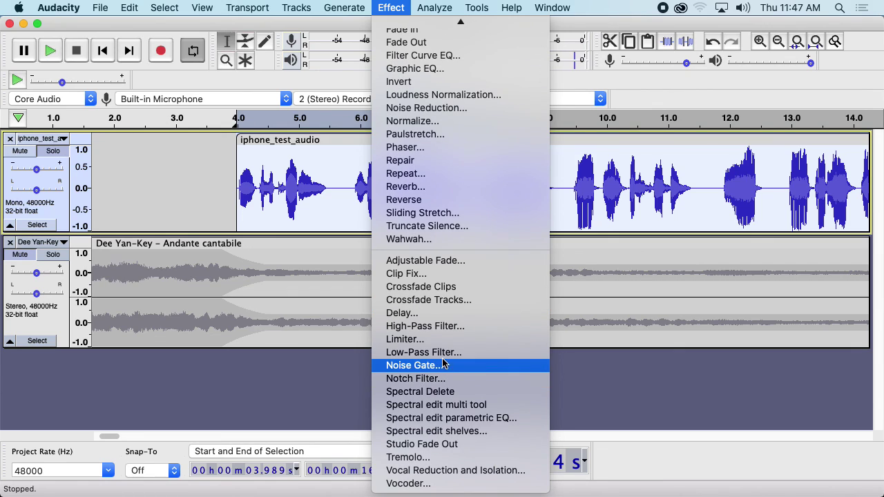
left_click(443, 352)
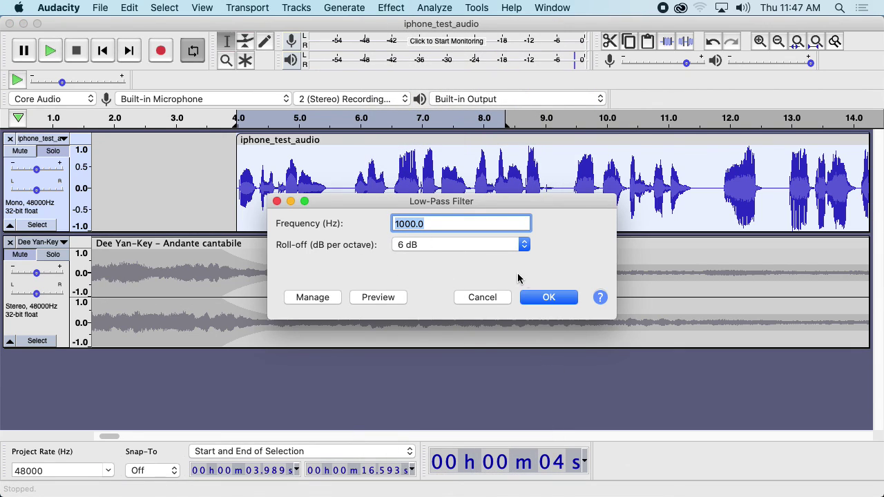
left_click(369, 296)
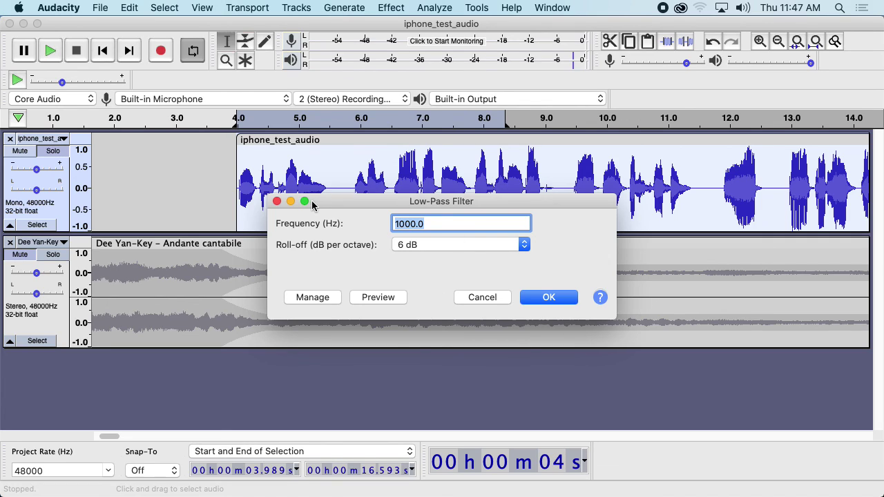
left_click(278, 201)
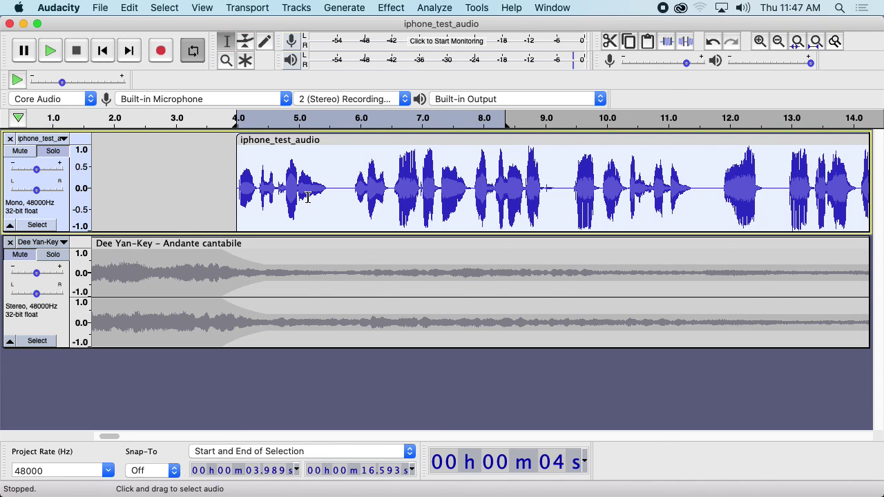
Change the speed of the opening phrase with a 2.000 multiplier, shrinking 1.494 s to 0.747 s
left_click(307, 197)
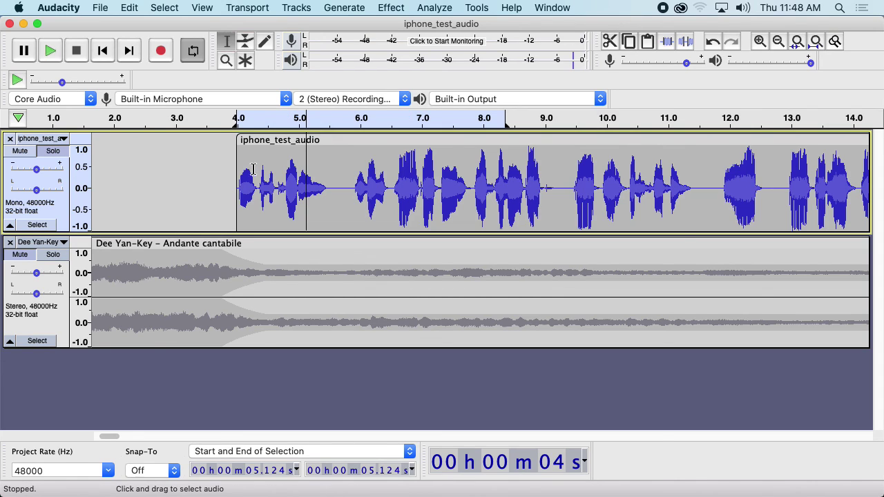
left_click_drag(238, 177, 327, 174)
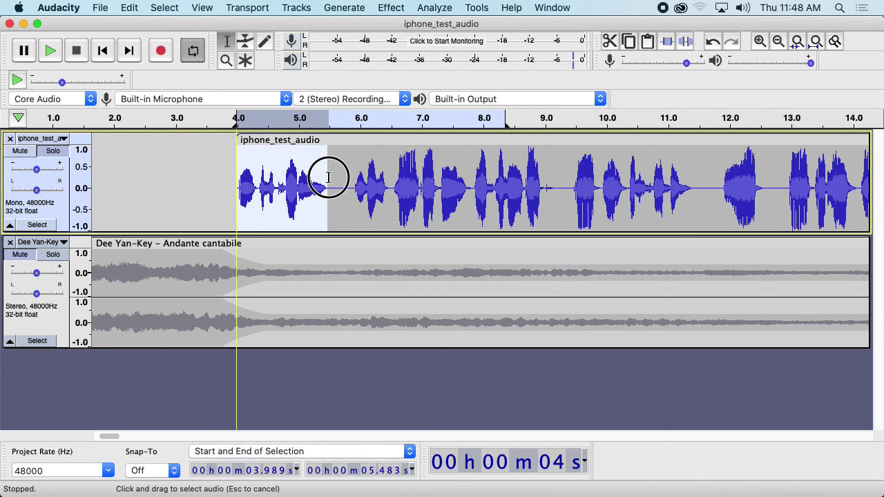
left_click(390, 7)
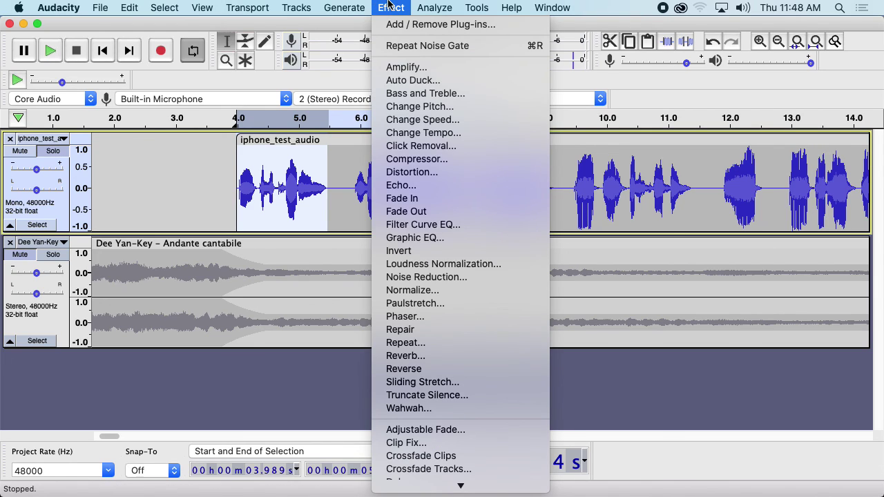
left_click(485, 119)
left_click_drag(489, 151, 549, 107)
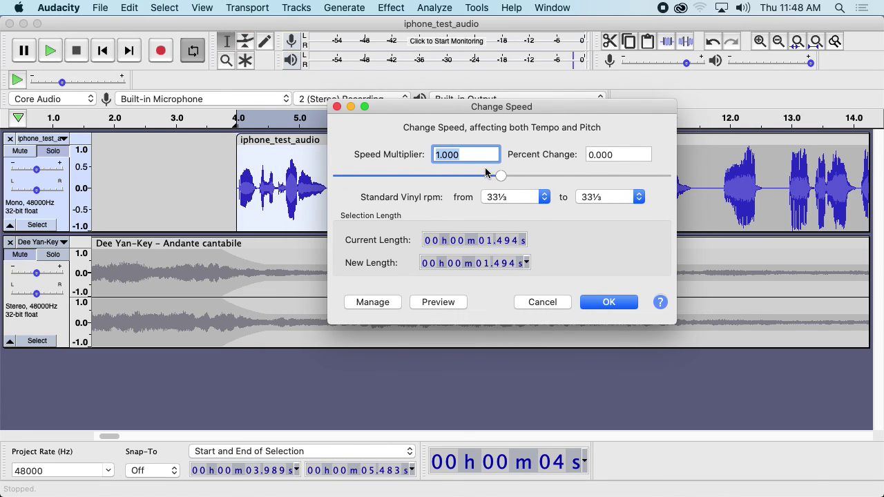
type("2")
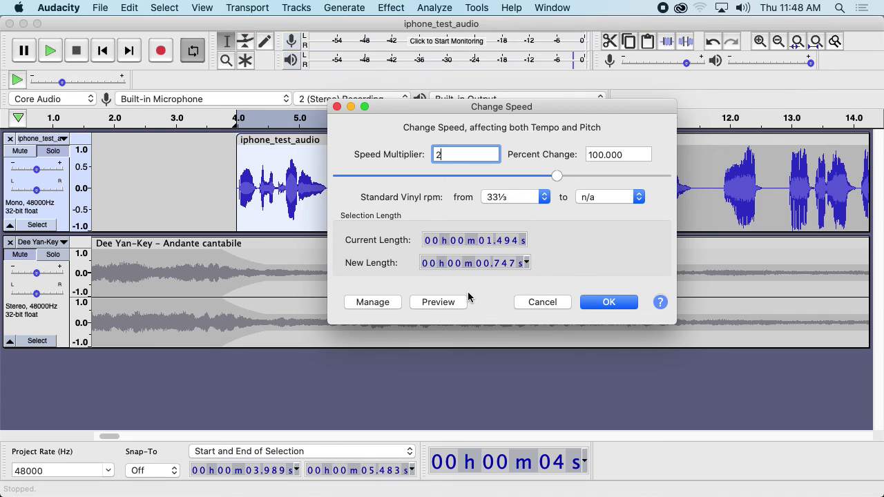
left_click(446, 302)
left_click(610, 304)
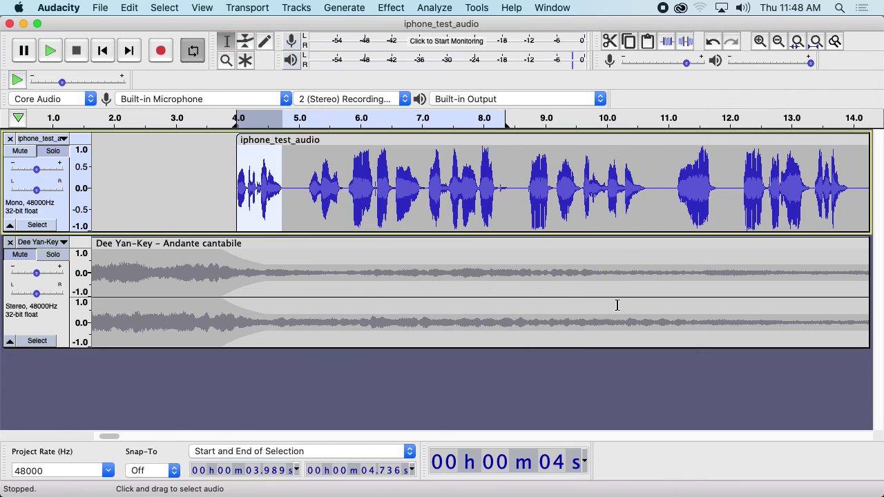
Play back the sped-up phrase from the clip's start
key("space")
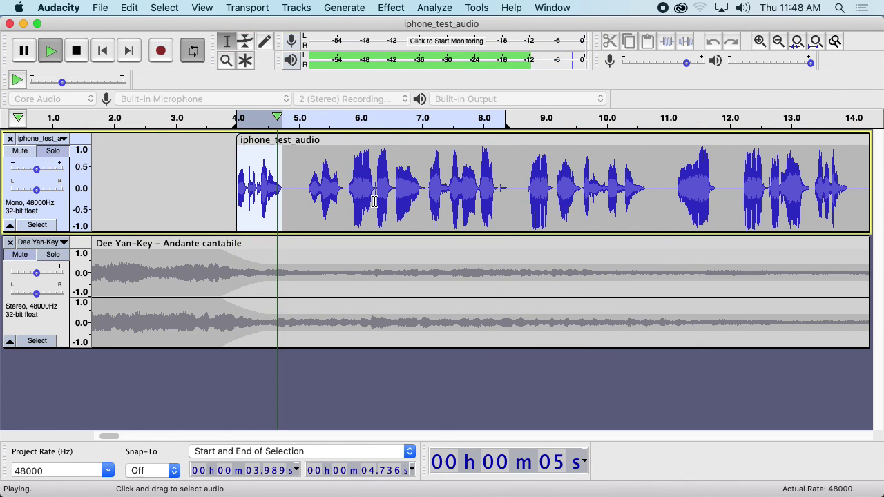
left_click(237, 118)
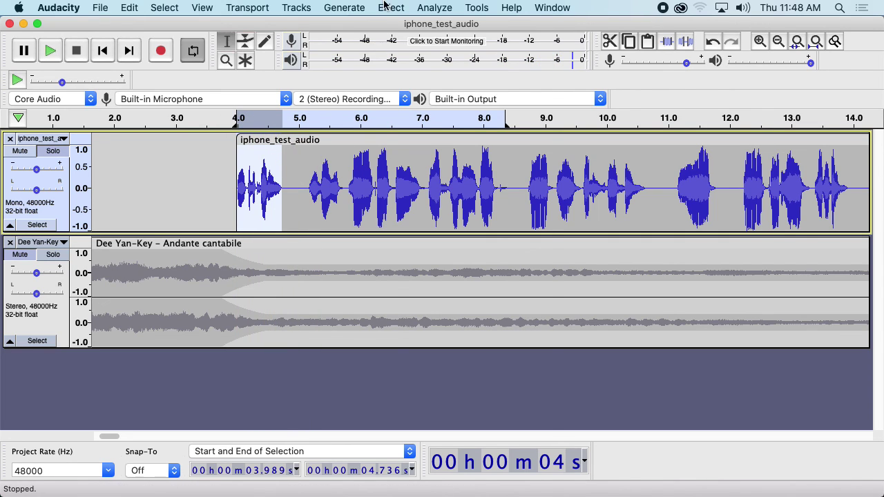
left_click(391, 7)
Lower the sped-up phrase's pitch by -50 percent (12 semitones) and play it back
left_click(423, 107)
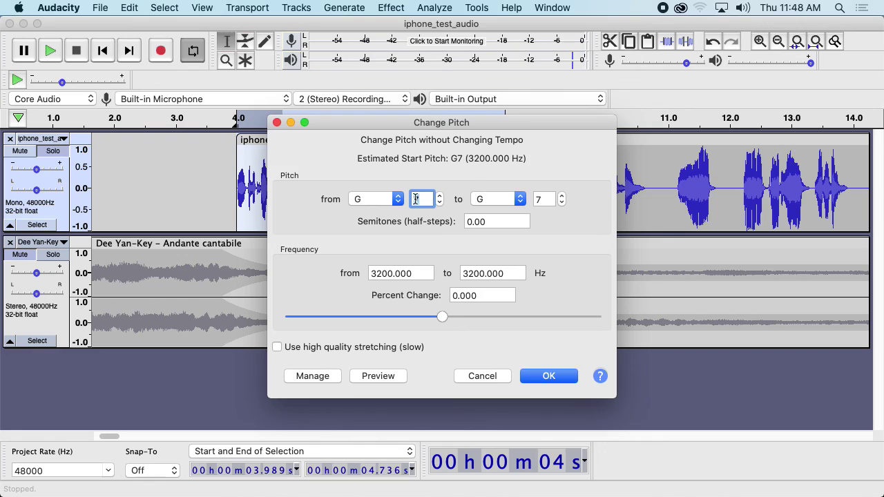
left_click(498, 219)
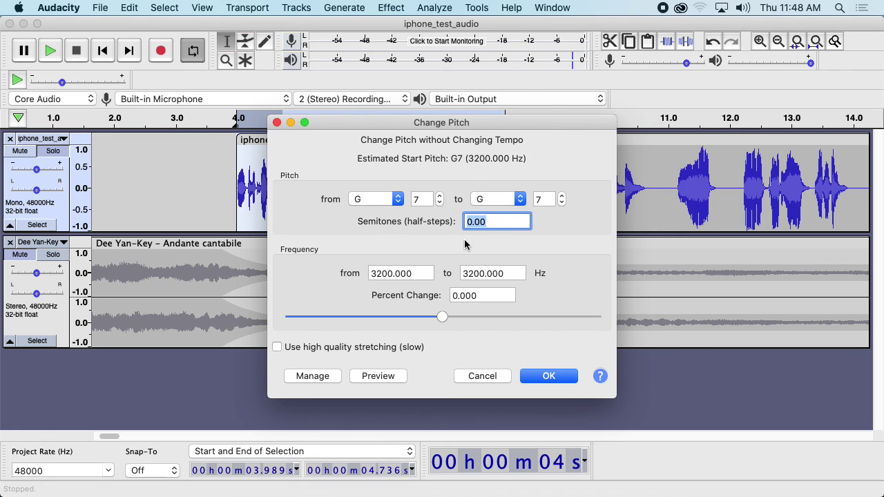
type("2")
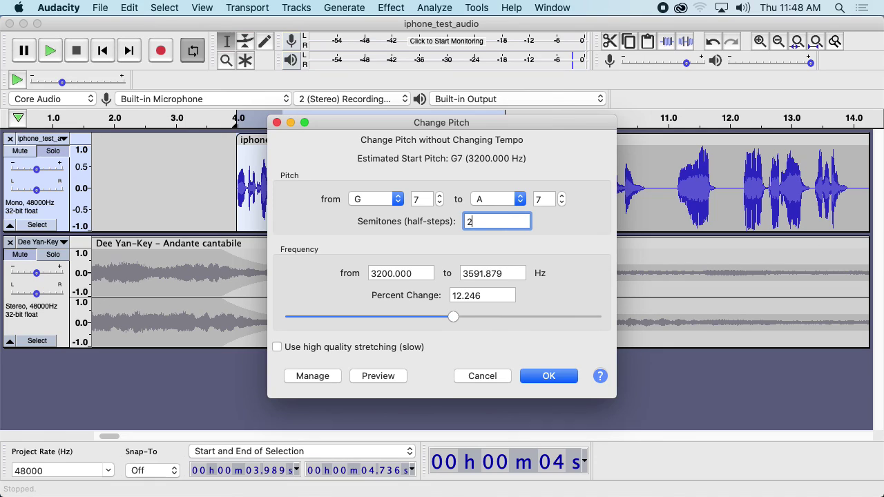
left_click(496, 296)
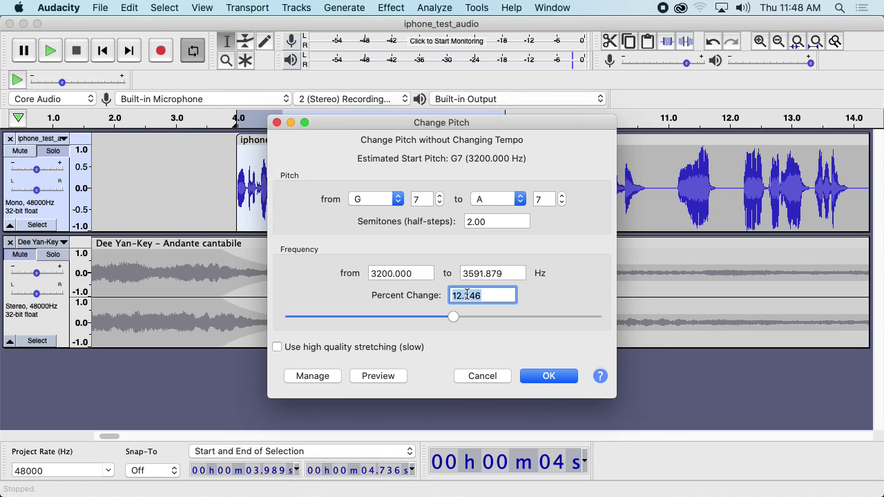
type("50")
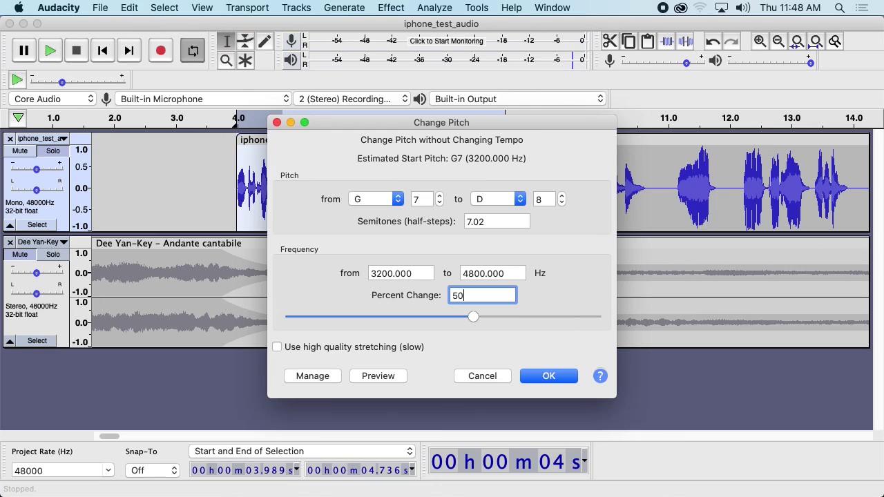
type("-")
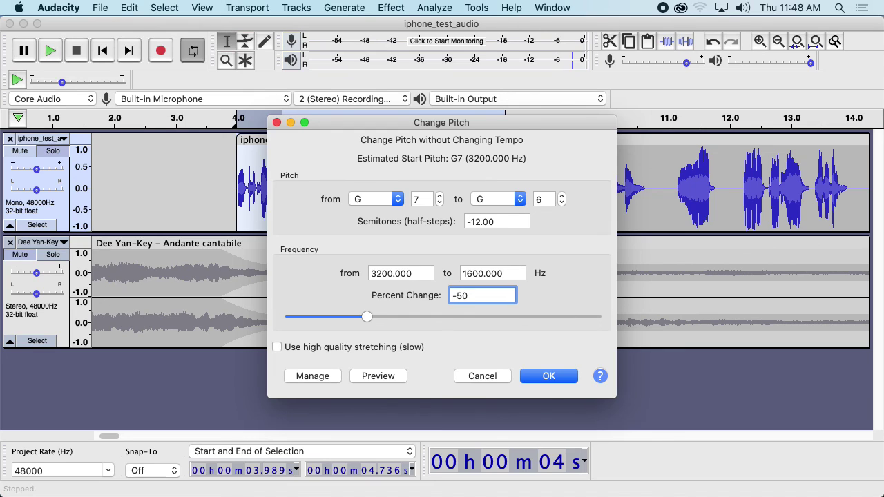
left_click(549, 377)
key("space")
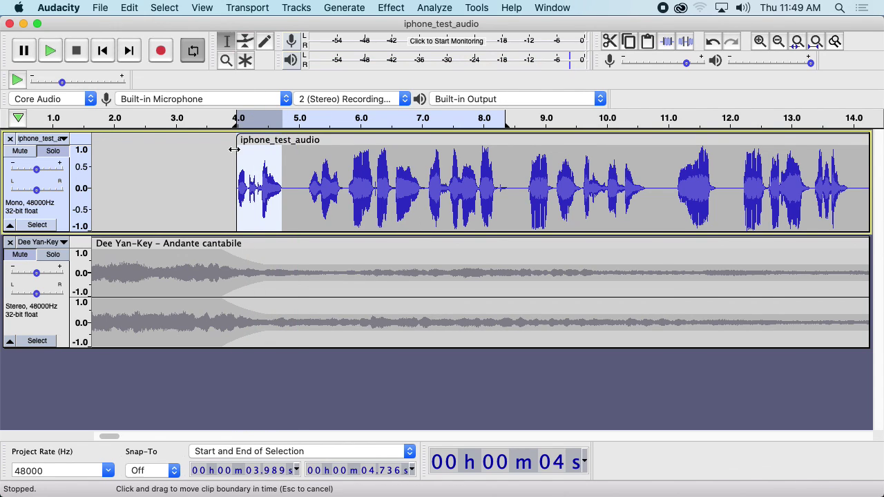
Play the voice clip's opening, then undo the earlier pitch and speed changes
left_click(235, 177)
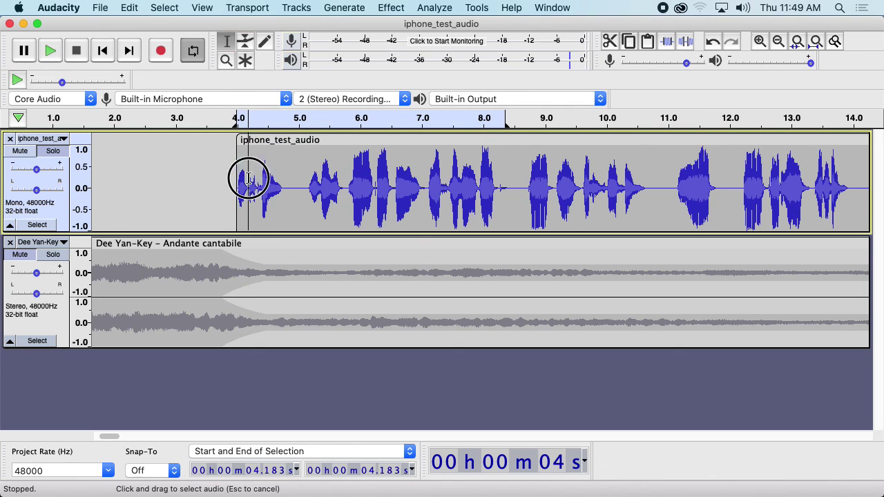
key("space")
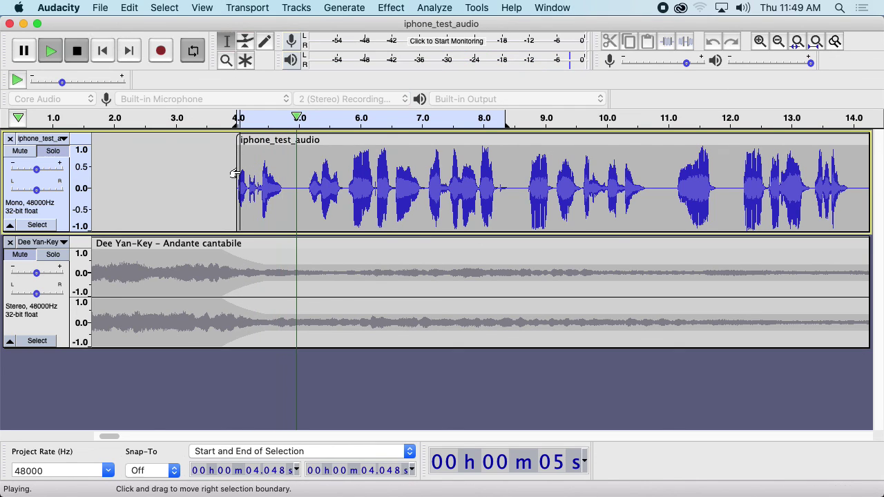
key("space")
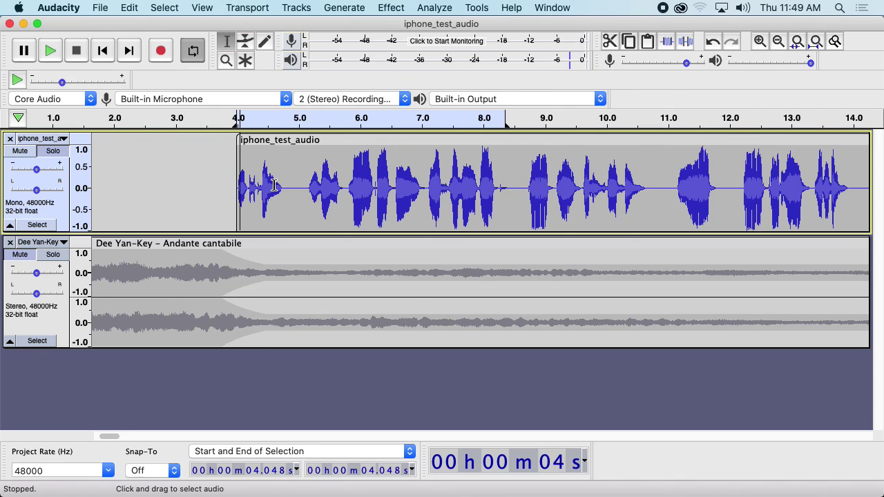
key("super+z")
key("super+shift+z")
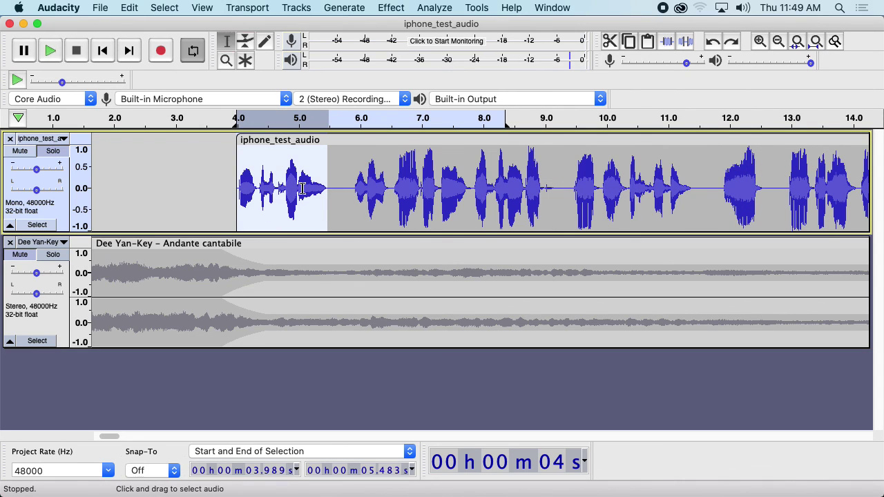
Apply Change Speed with a 0.5 multiplier to the opening phrase and play it
left_click(404, 9)
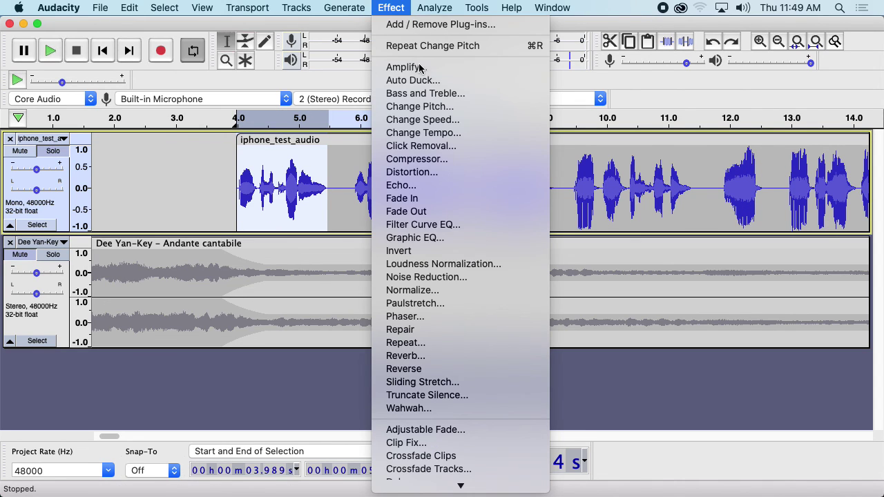
left_click(456, 122)
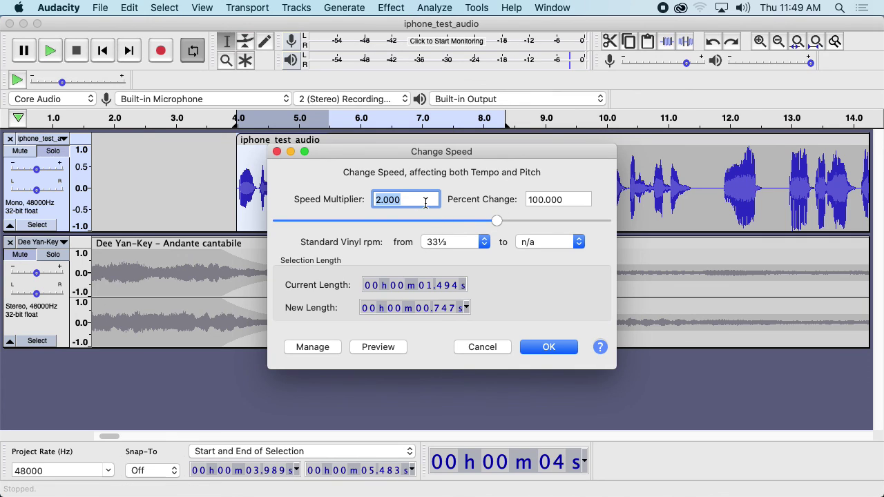
type(".5")
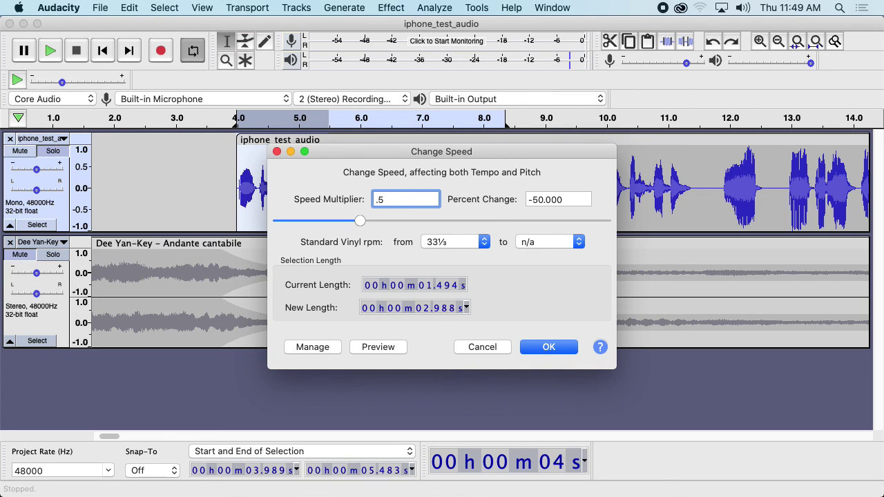
left_click(552, 346)
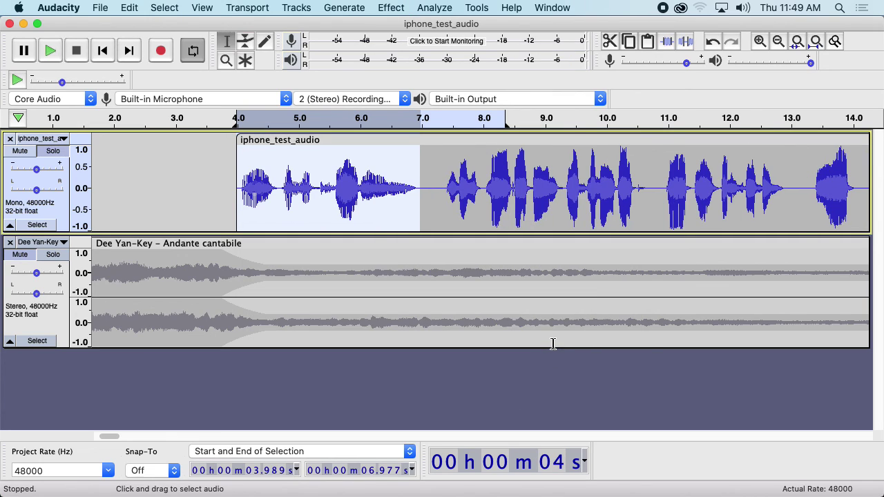
key("space")
Play the slowed phrase from its start, then select it from about 4 to 7 seconds
left_click(243, 178)
key("space")
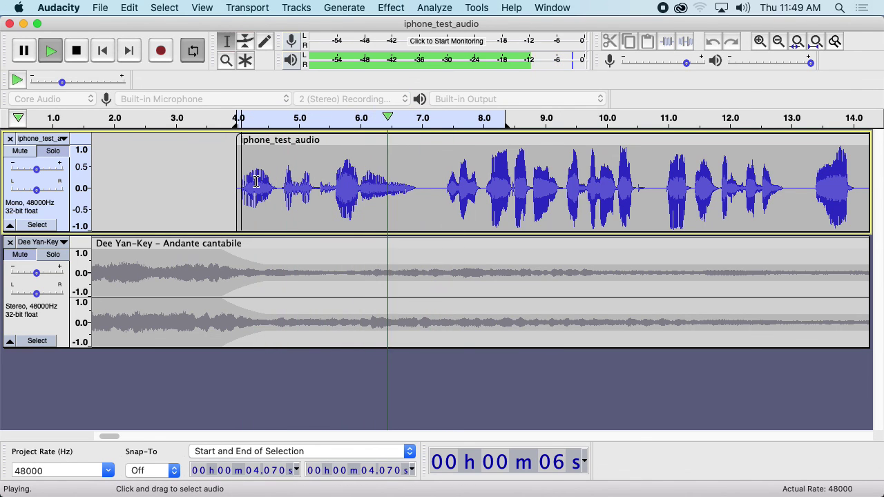
key("space")
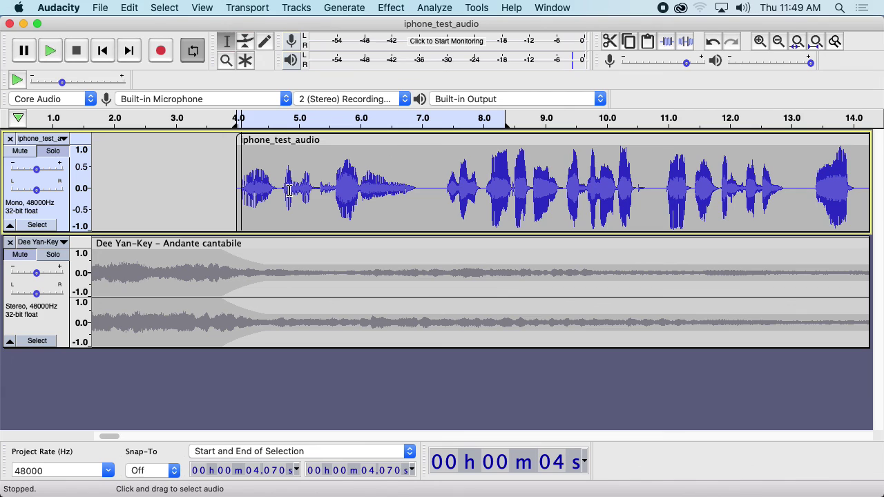
left_click_drag(421, 192, 236, 195)
Raise the phrase's pitch by 50% with Change Pitch and play the result
left_click(390, 7)
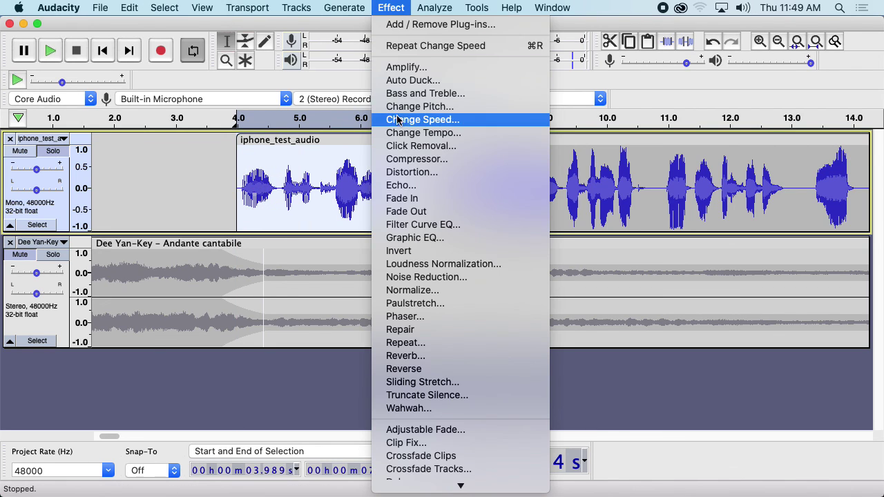
left_click(443, 107)
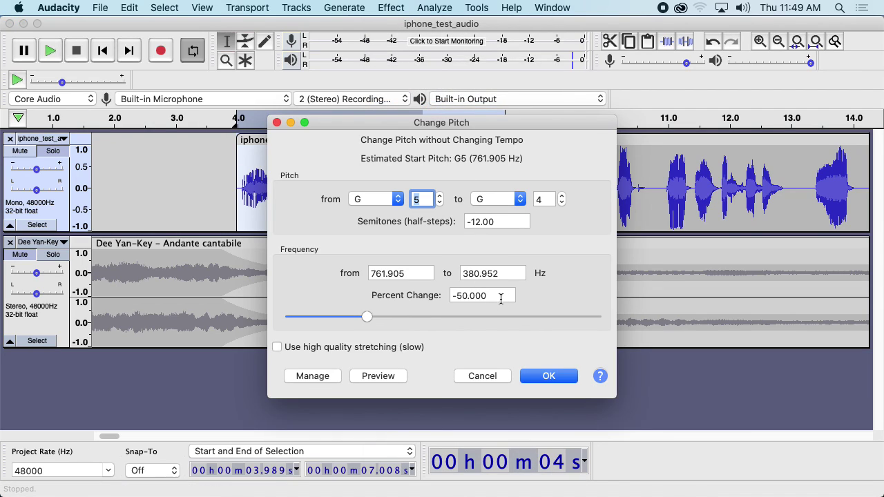
left_click_drag(499, 295, 446, 298)
type("50")
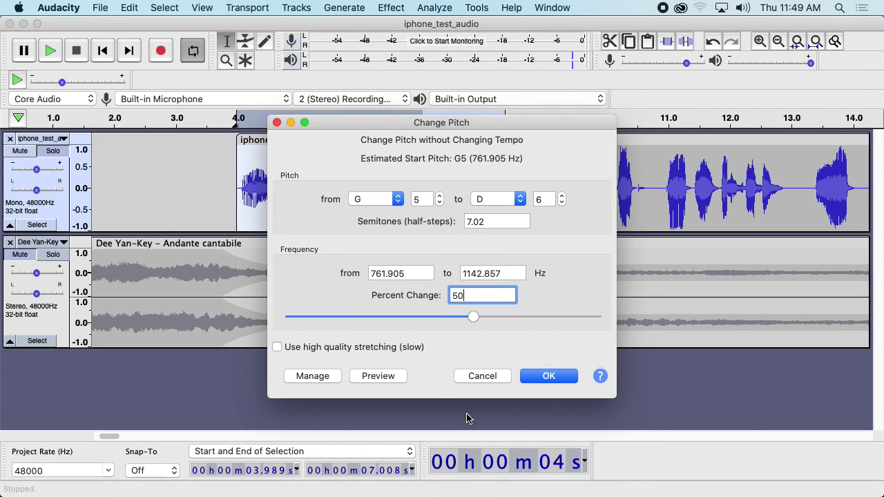
left_click(546, 375)
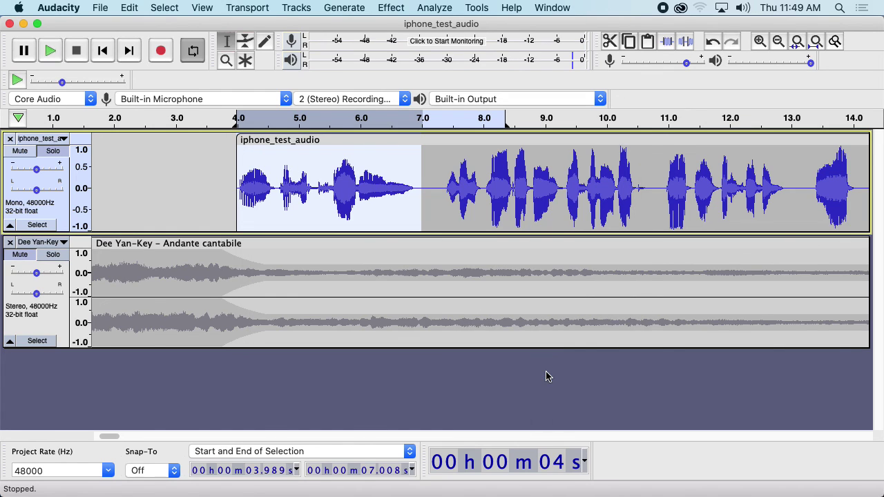
key("space")
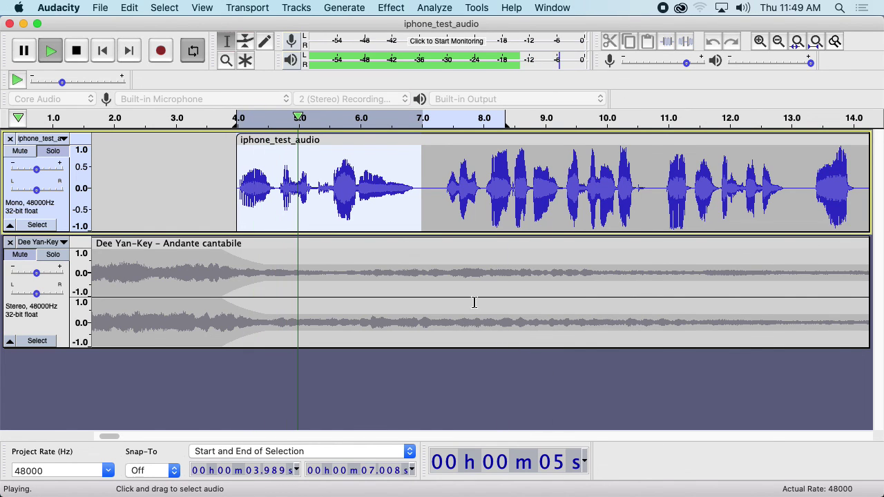
key("space")
Raise the pitch by 100% (a full octave), then revert the phrase to its original audio
left_click(391, 7)
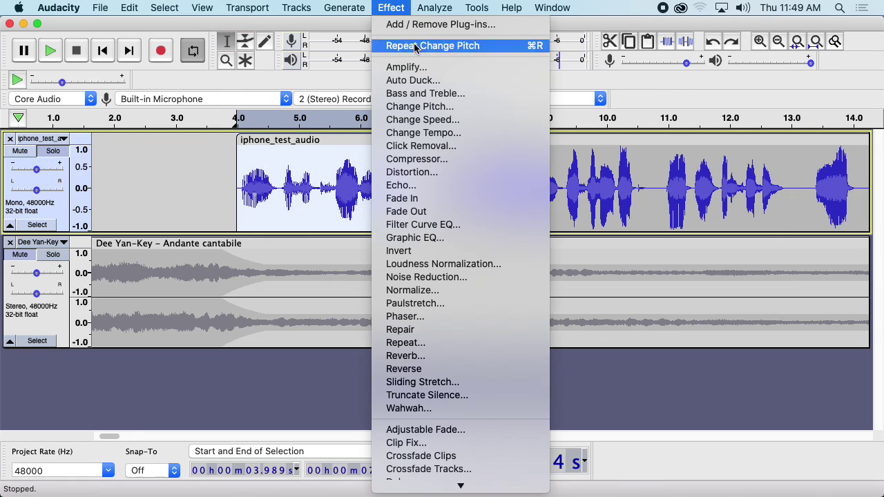
left_click(410, 108)
double_click(499, 294)
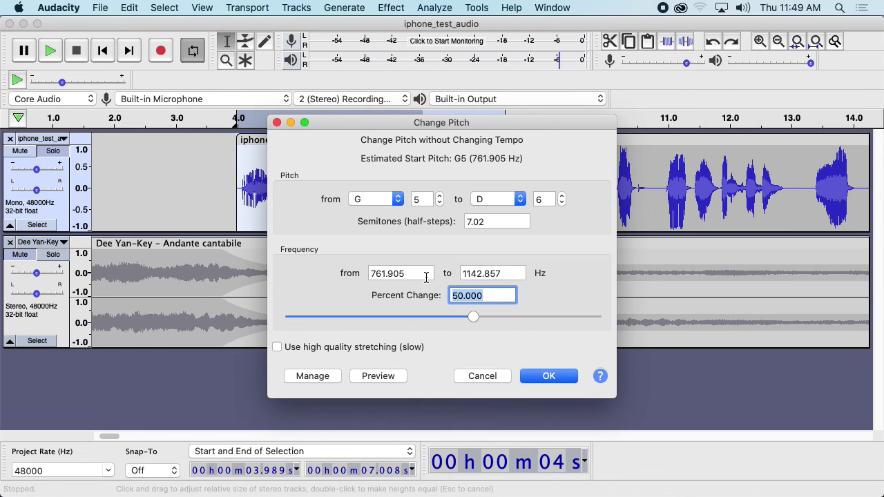
type("100")
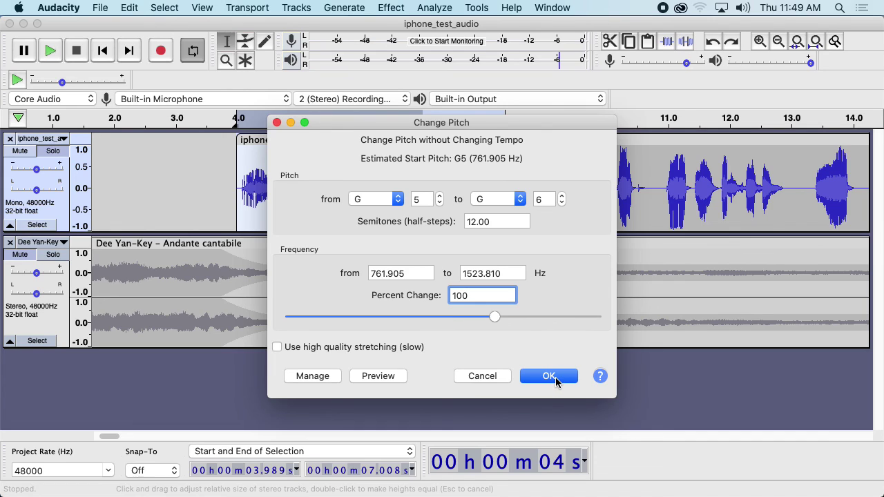
left_click(557, 380)
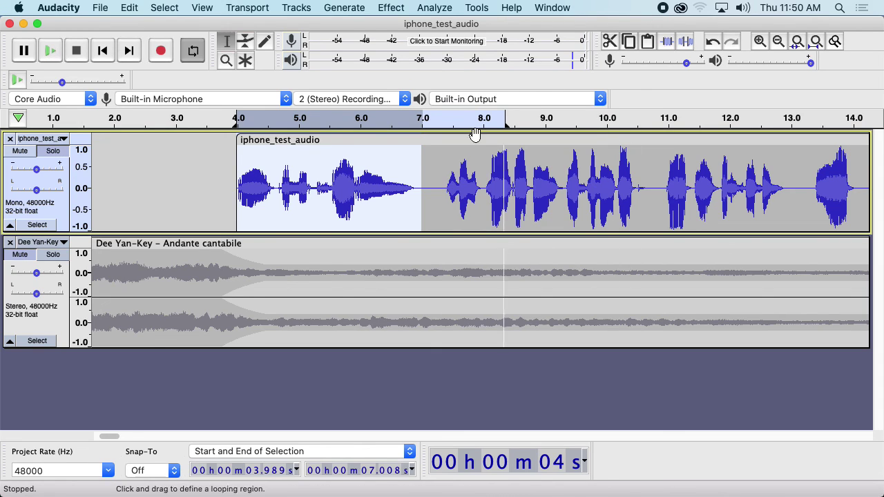
key("super+r")
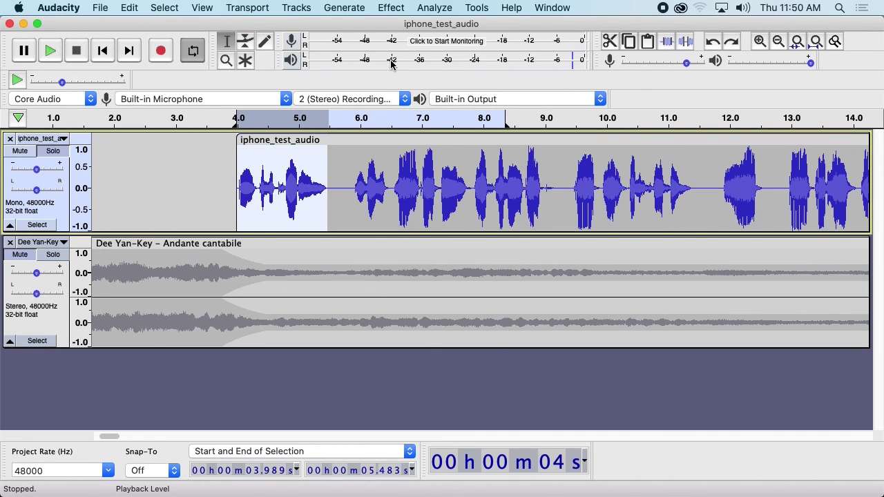
Preview the default Echo on the current selection and cancel it
left_click(387, 6)
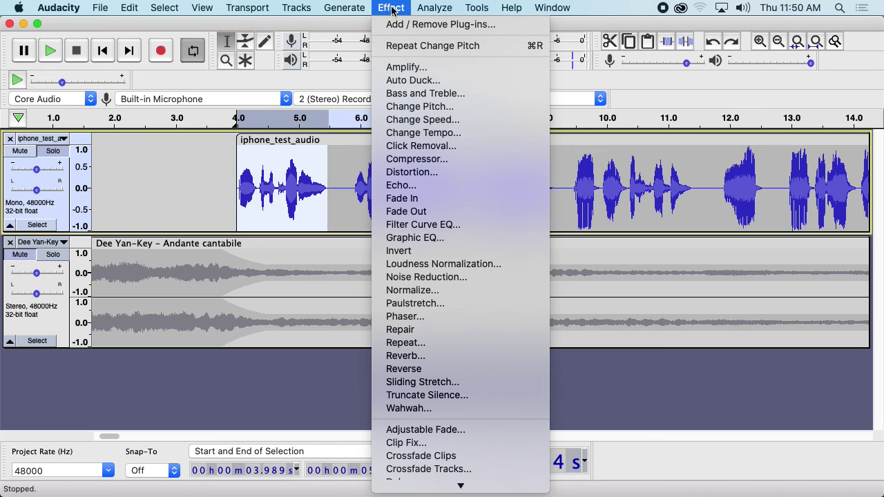
scroll(475, 162, "down", 3)
scroll(474, 162, "up", 3)
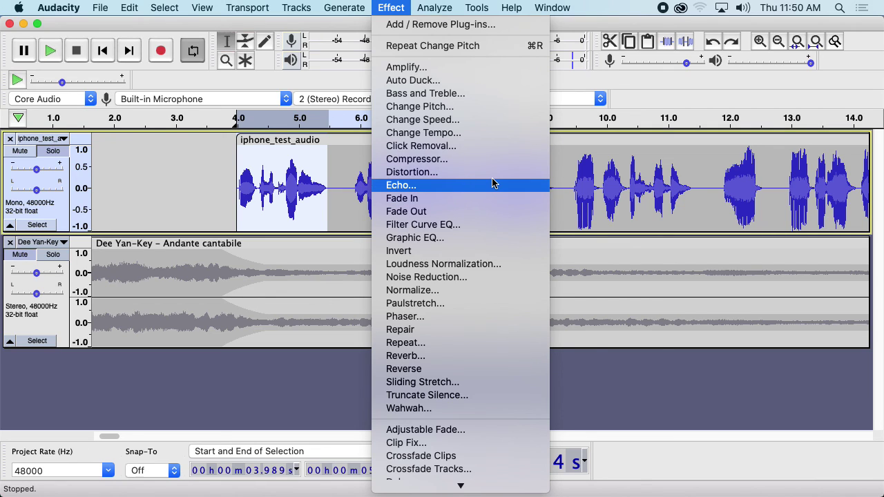
left_click(463, 181)
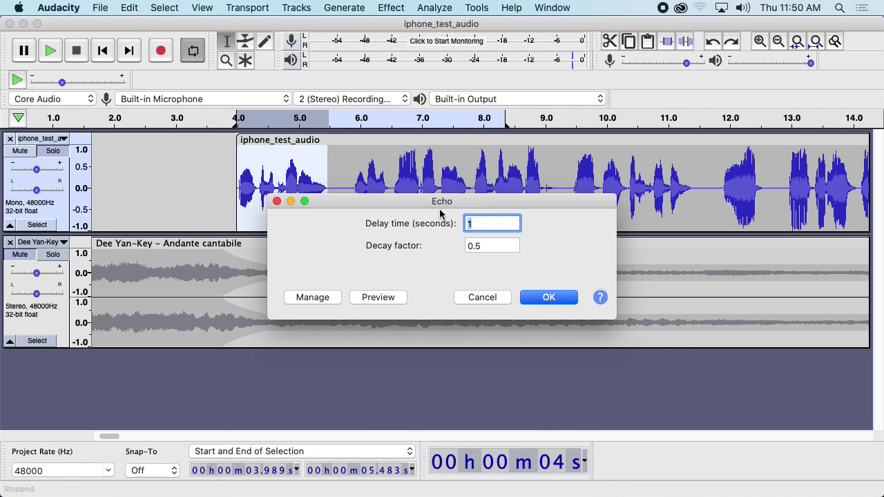
left_click_drag(440, 207, 566, 119)
left_click(504, 208)
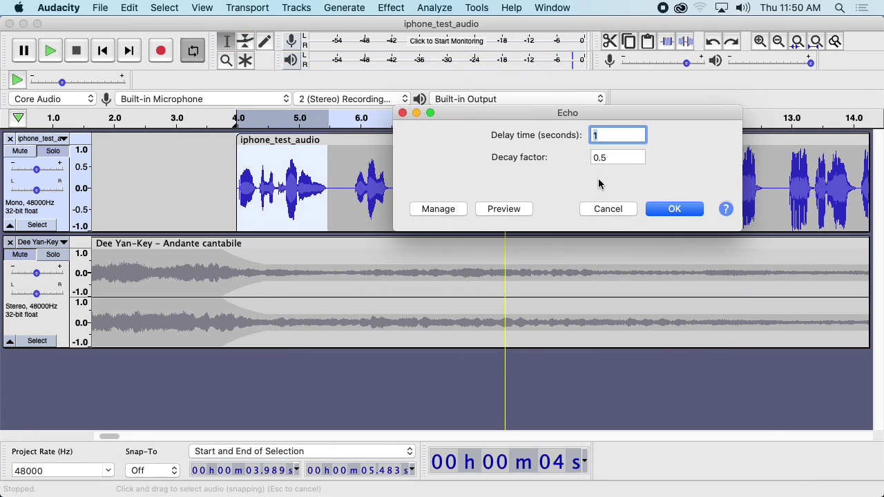
left_click(596, 209)
Select 3.989–5.921 s and apply Echo with a 0.1 s delay and 0.5 decay
left_click_drag(393, 185, 270, 182)
left_click_drag(355, 181, 236, 177)
left_click(391, 7)
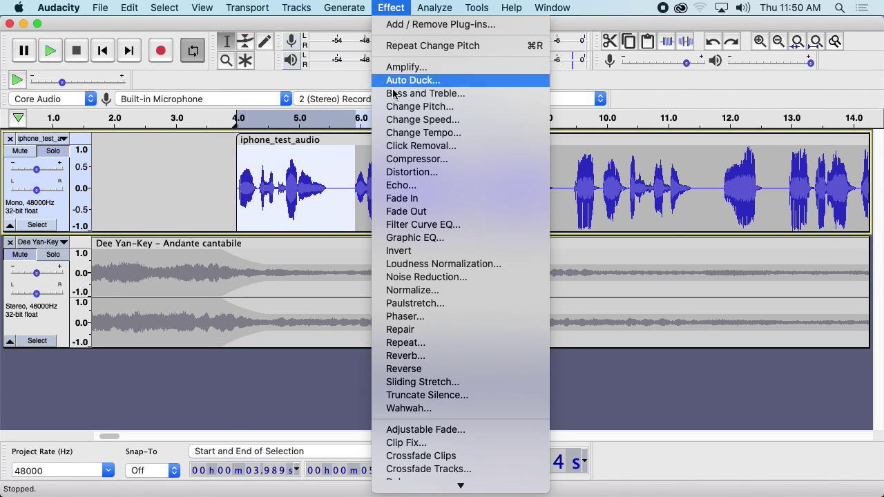
left_click(412, 185)
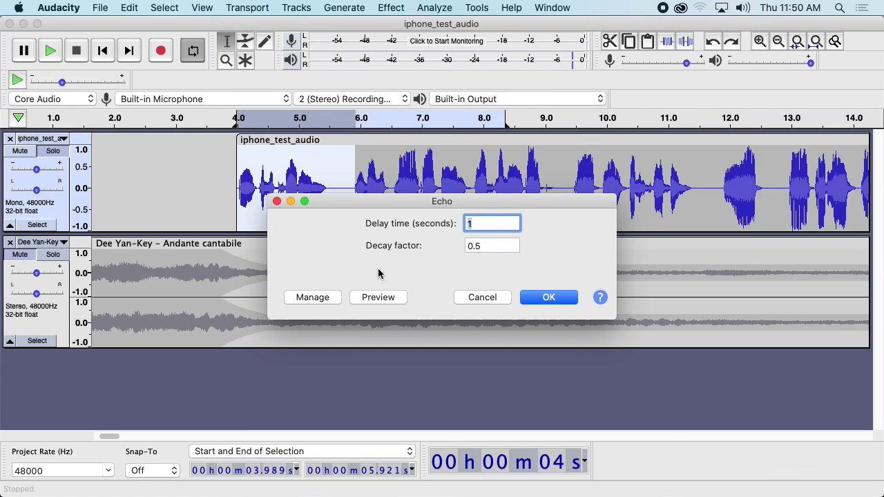
left_click(371, 301)
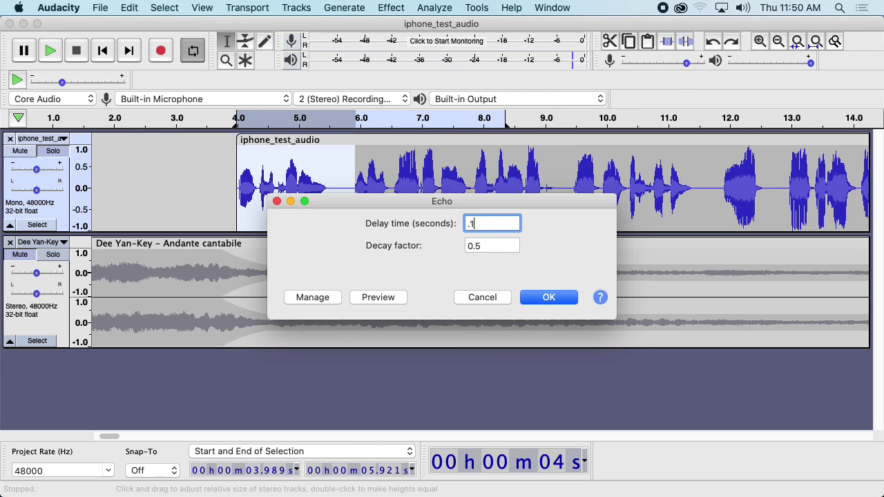
type(".1")
left_click(381, 298)
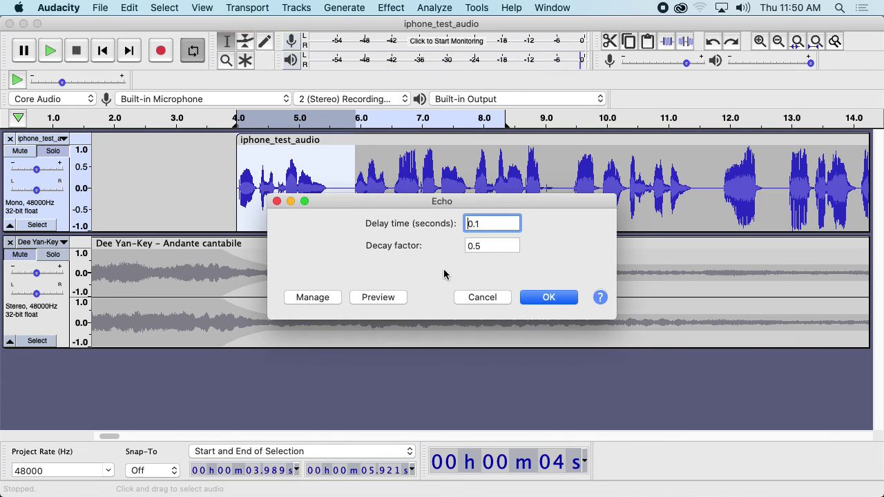
left_click(525, 297)
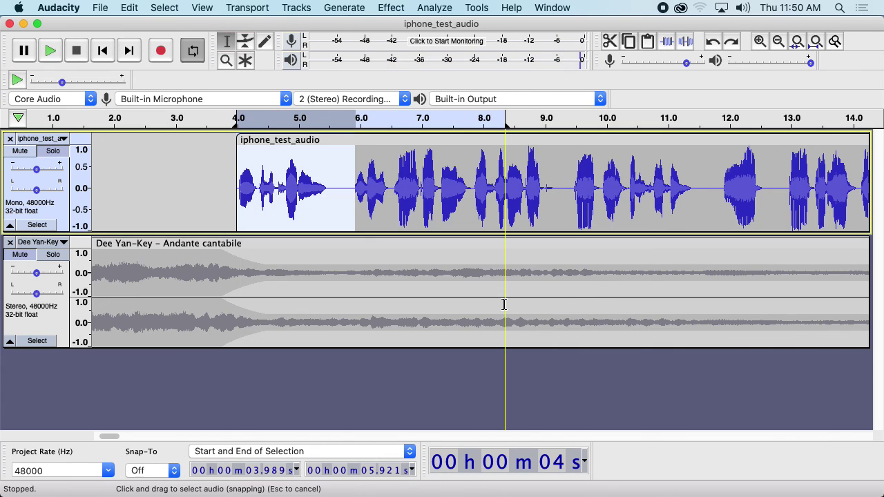
left_click(385, 7)
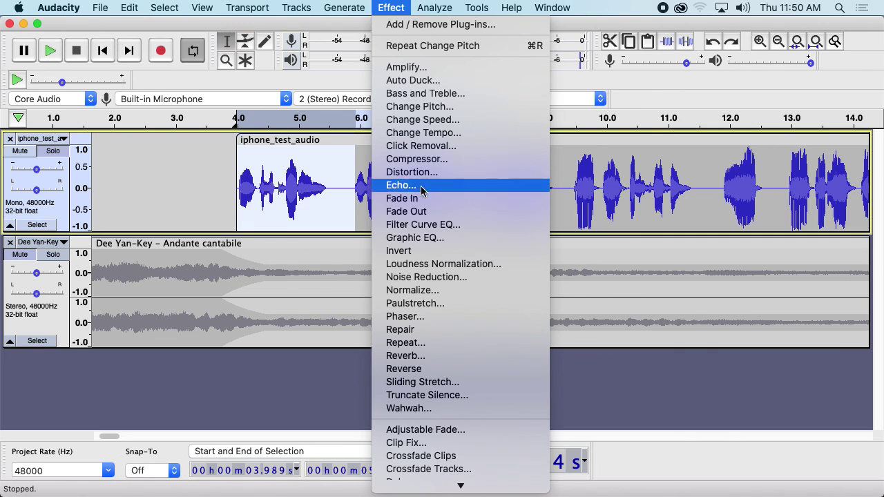
scroll(432, 223, "down", 3)
left_click(454, 304)
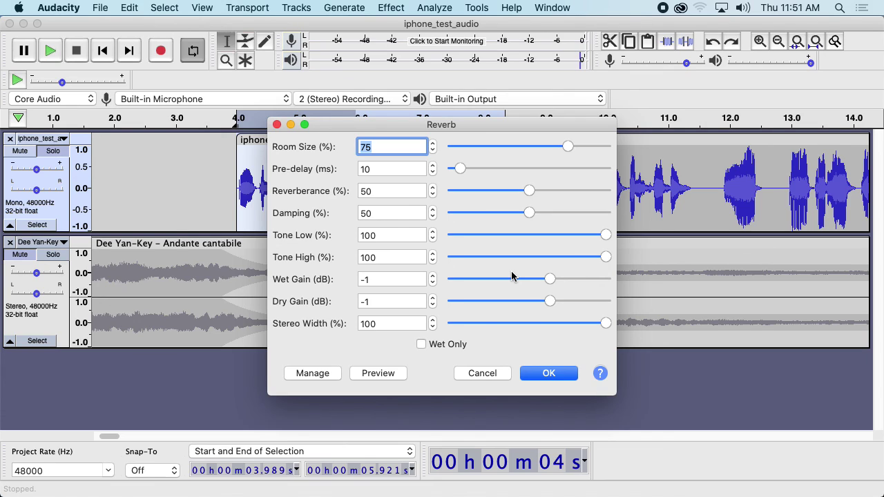
left_click_drag(355, 126, 379, 53)
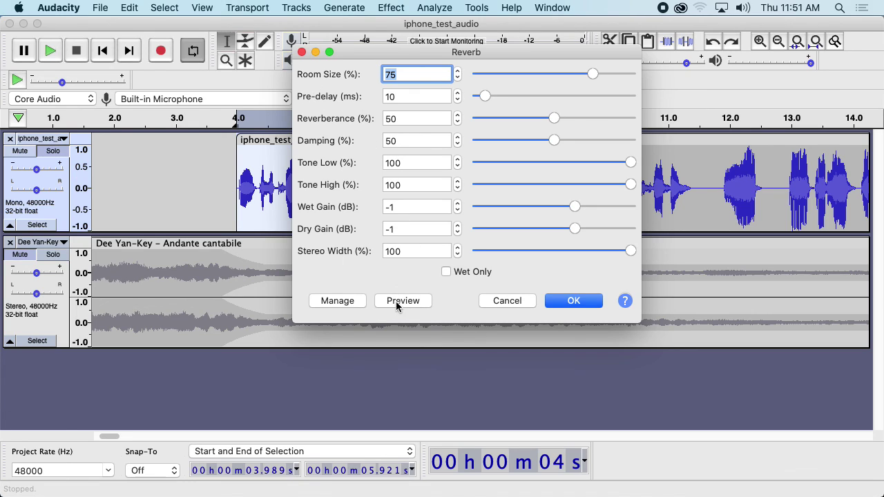
left_click(421, 303)
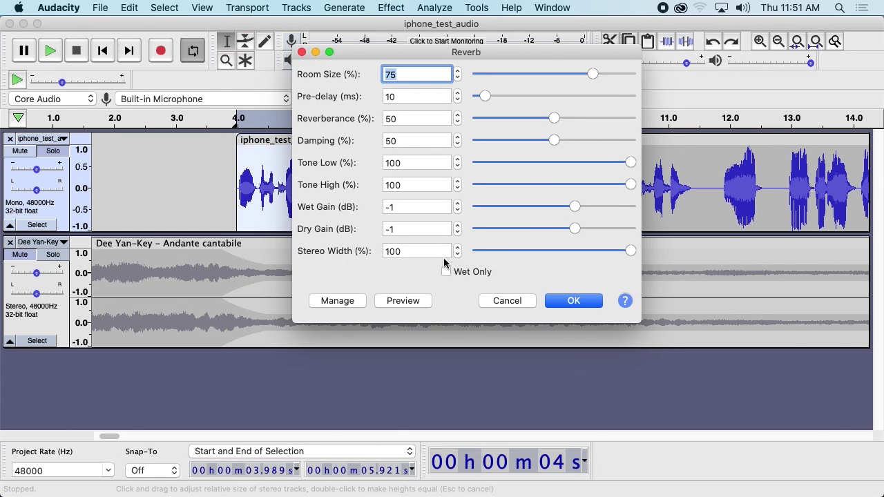
left_click(501, 300)
left_click(390, 7)
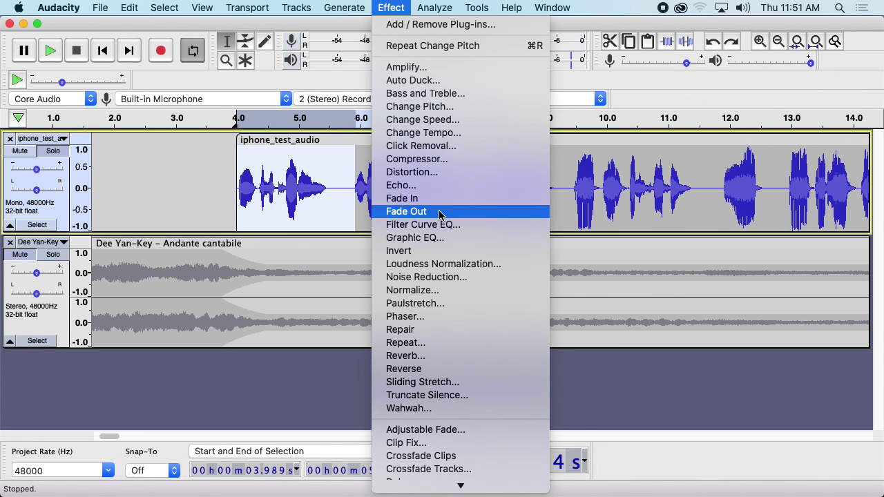
Scroll down and back up through the Effect menu's list of effects
scroll(442, 211, "down", 2)
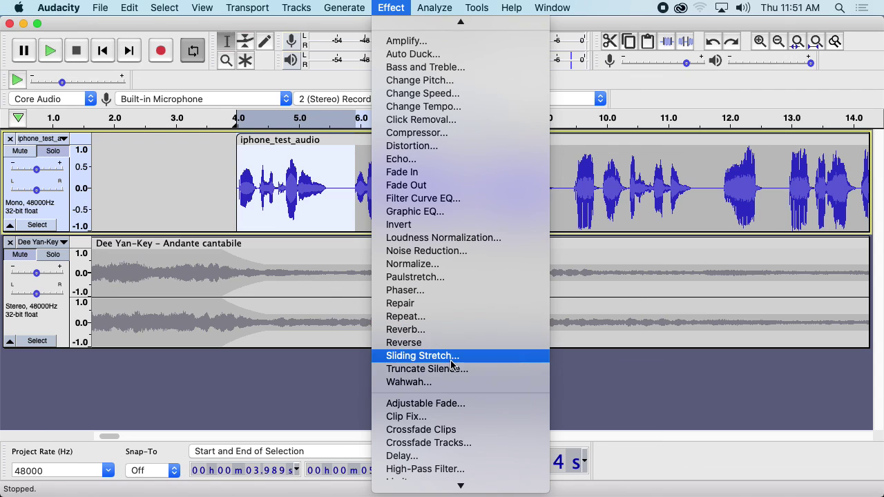
scroll(455, 359, "down", 6)
scroll(468, 352, "down", 2)
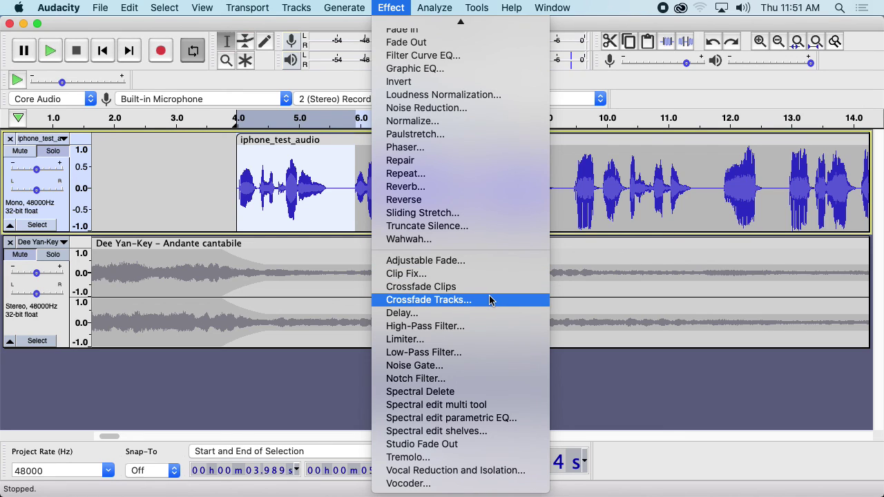
scroll(488, 299, "up", 5)
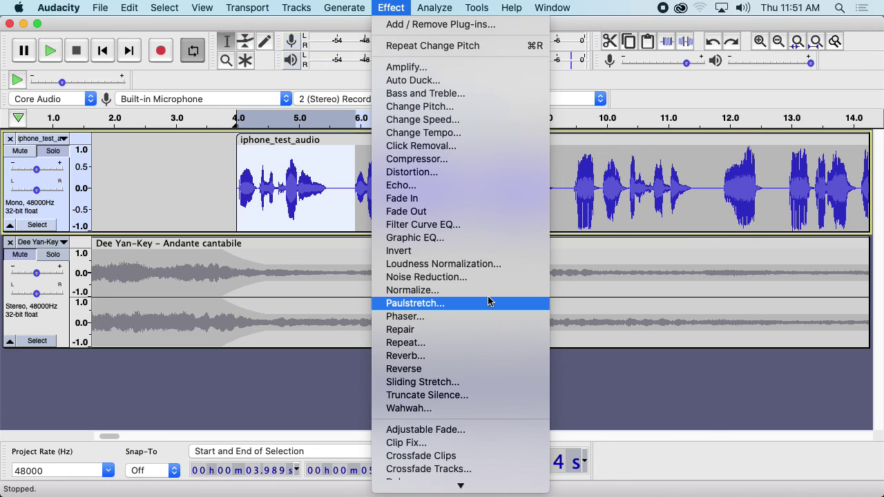
scroll(488, 300, "down", 5)
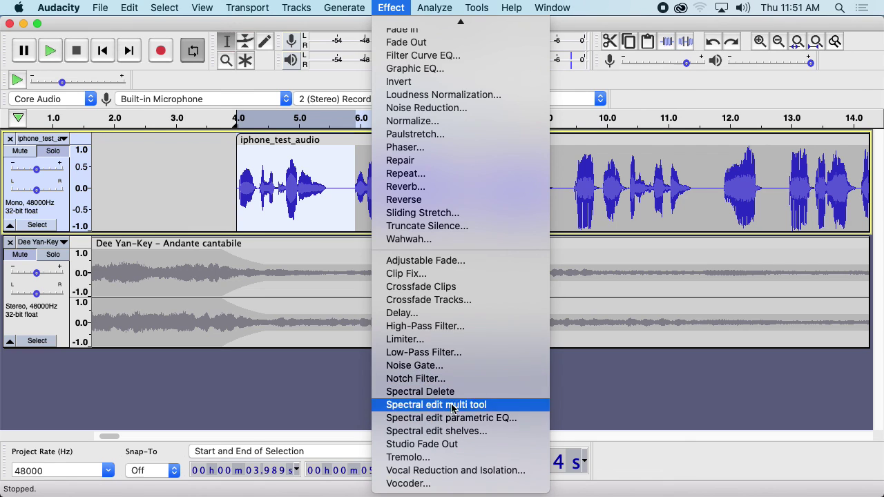
scroll(459, 338, "up", 5)
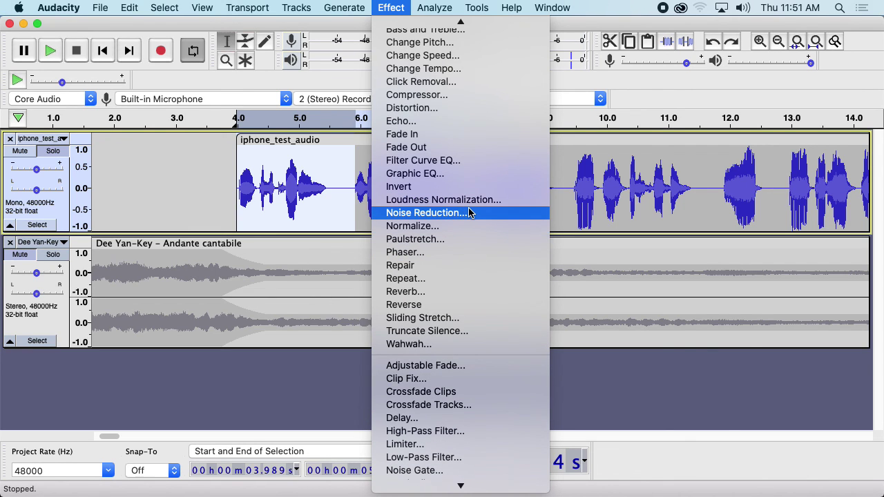
scroll(468, 241, "up", 1)
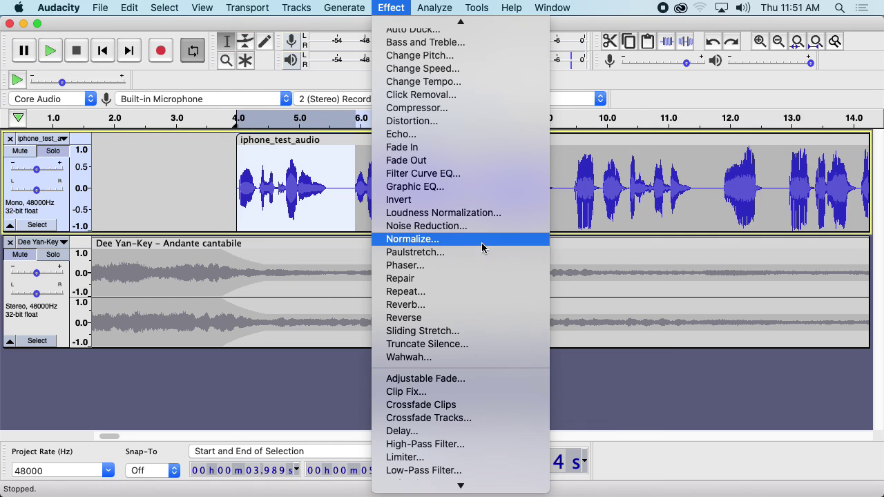
Capture a noise profile from the selected 3.989–5.921 s phrase in Noise Reduction
left_click(478, 236)
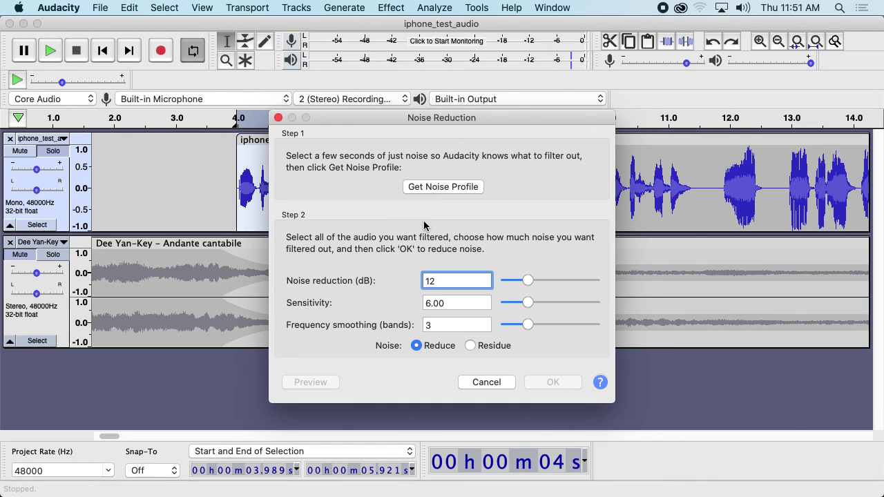
left_click_drag(436, 122, 628, 92)
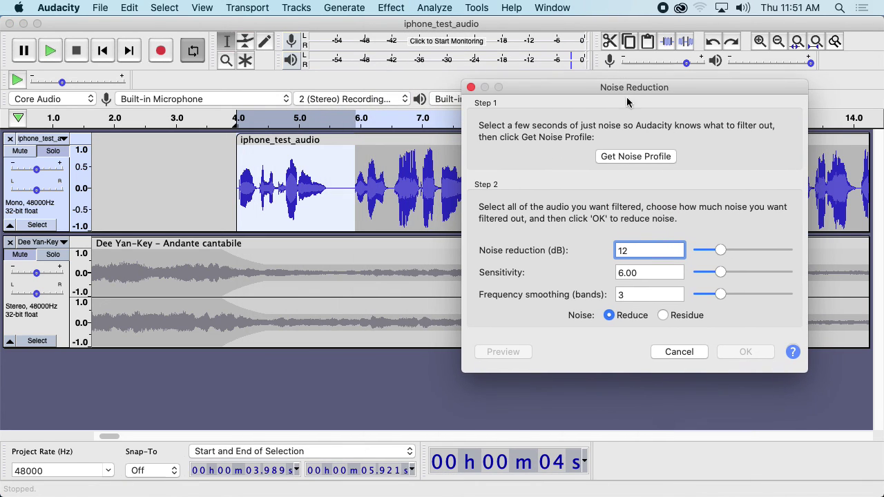
left_click(624, 157)
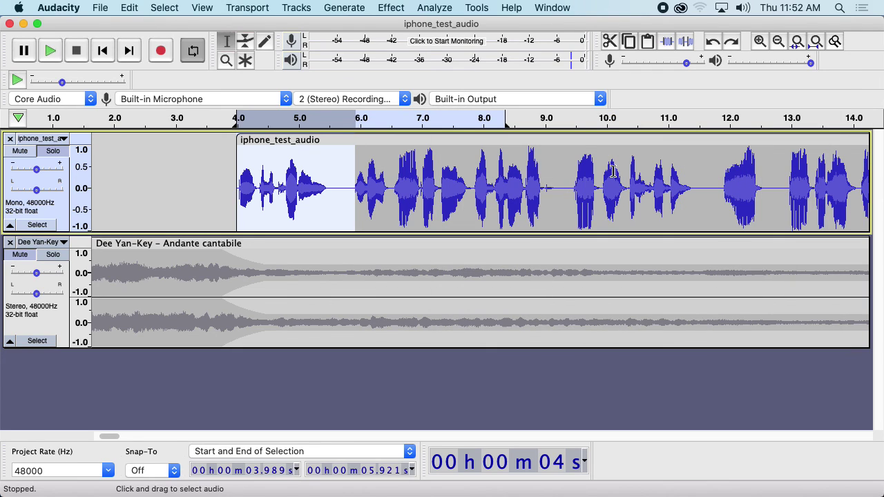
Preview 12 dB Noise Reduction on the phrase and cancel without applying it
left_click(397, 7)
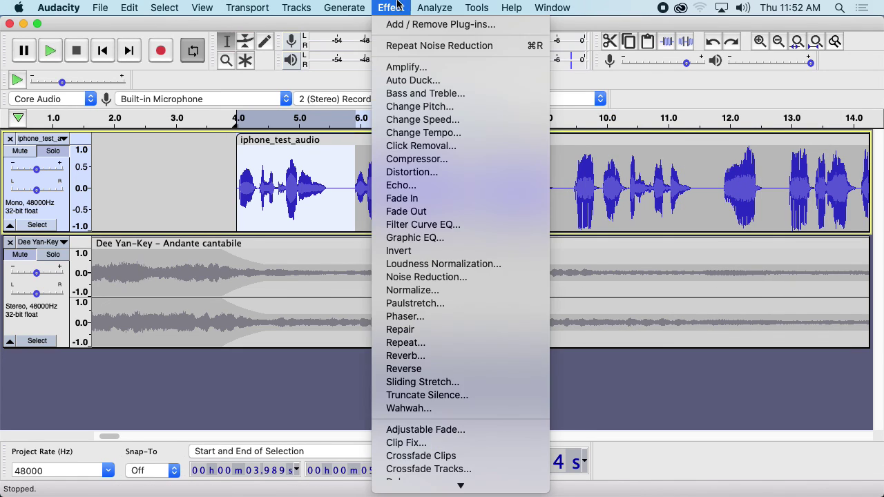
left_click(442, 277)
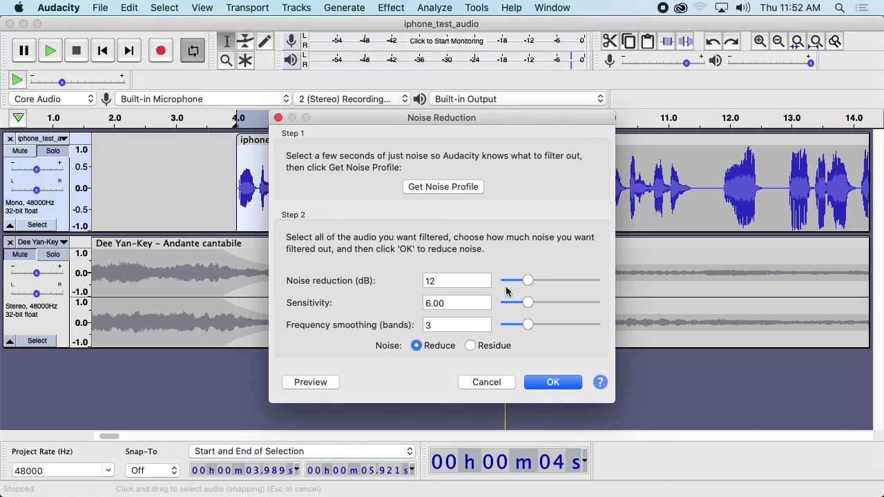
left_click(304, 382)
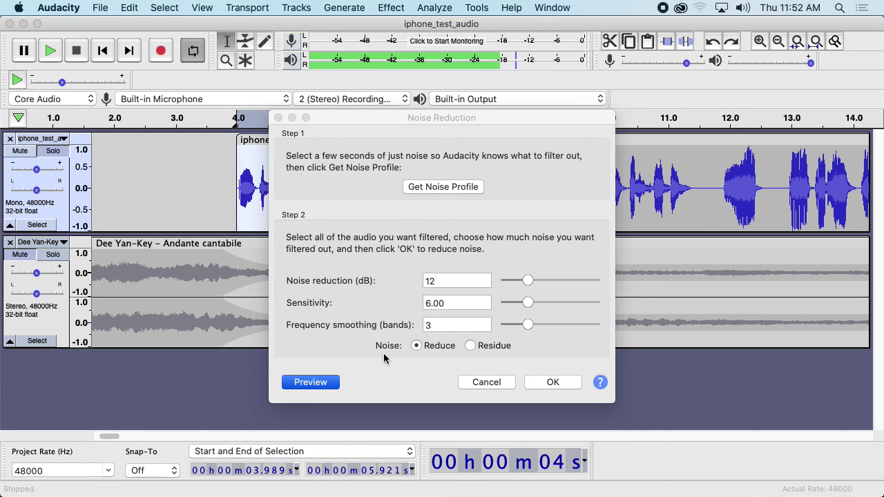
left_click(493, 386)
left_click(388, 8)
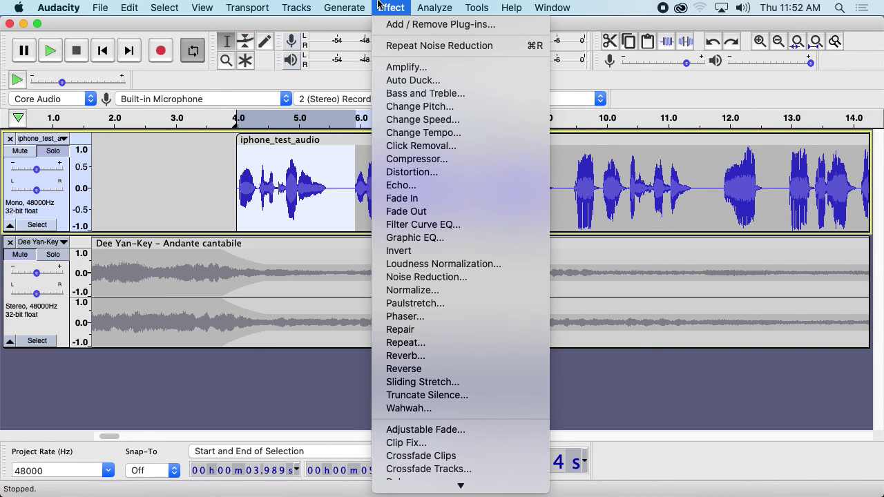
Apply the Compressor to the opening phrase, keeping −12 dB threshold and 2:1 ratio
left_click(428, 159)
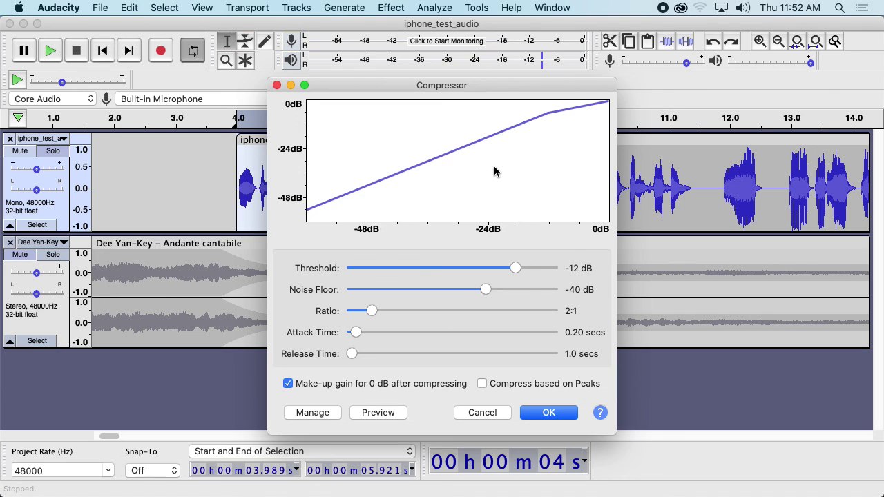
left_click_drag(479, 87, 655, 42)
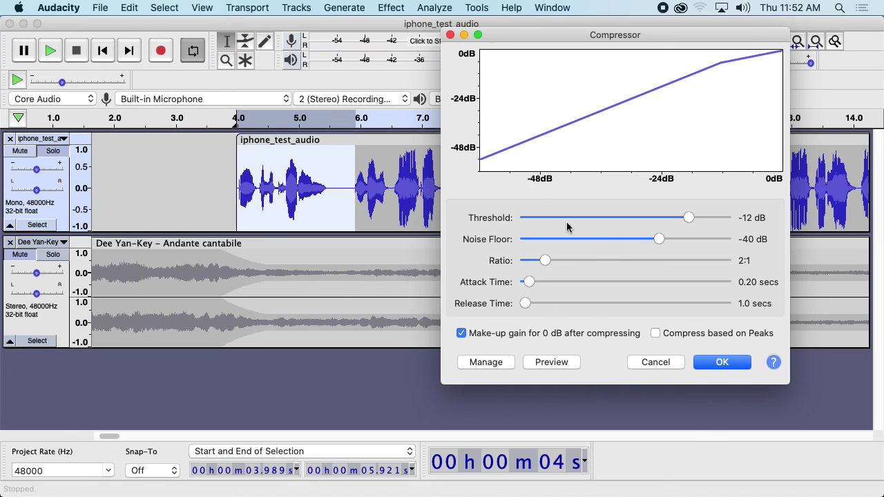
left_click(726, 365)
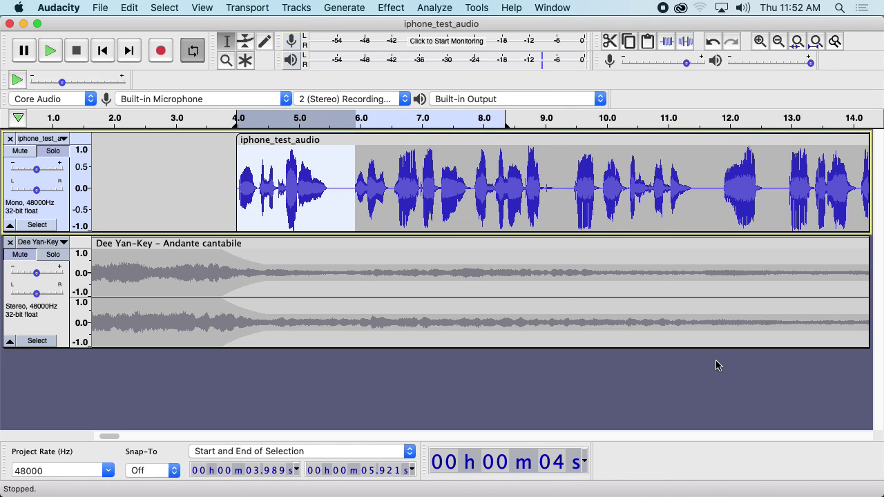
left_click(50, 52)
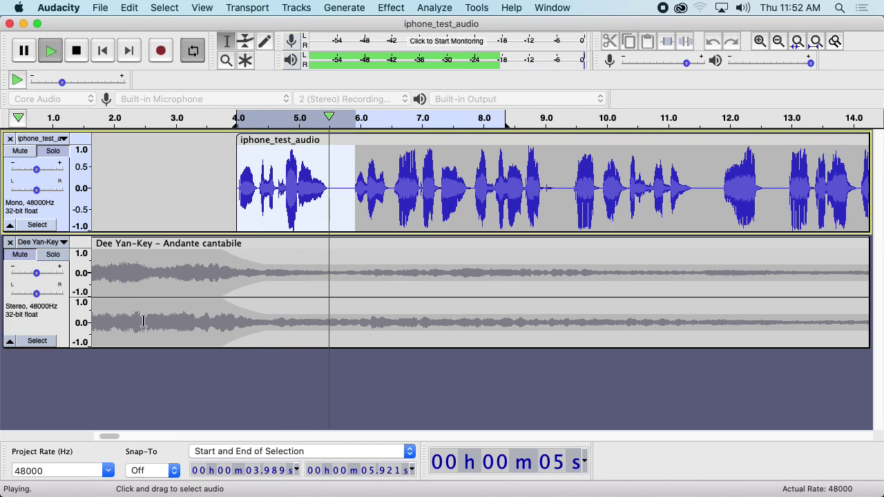
left_click(76, 50)
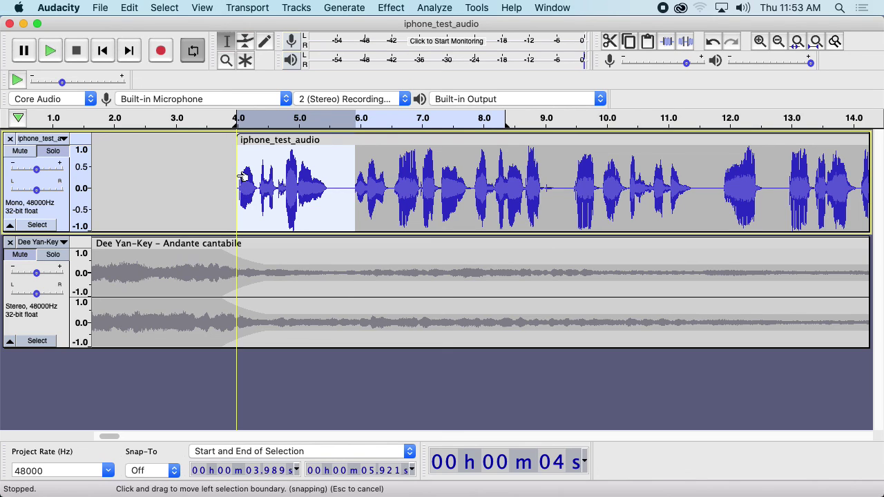
left_click(390, 7)
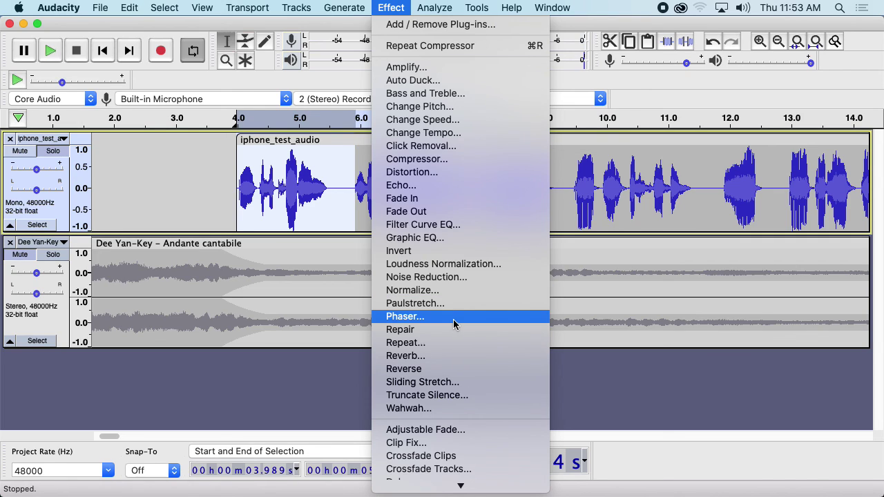
scroll(405, 315, "down", 3)
scroll(400, 315, "up", 3)
left_click(399, 8)
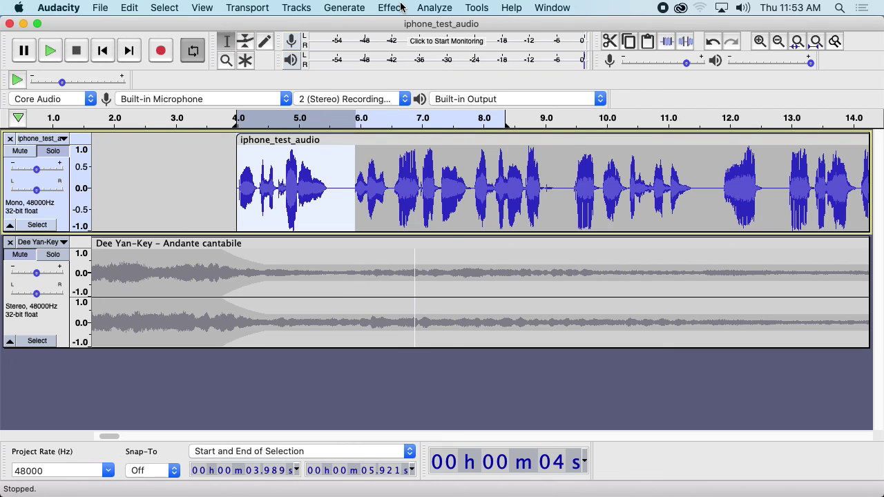
key("super+Tab")
key("super+Tab")
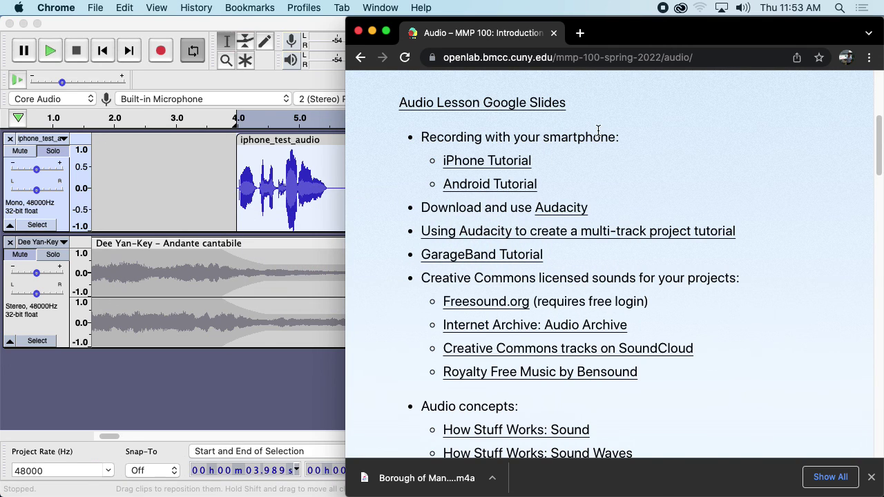
Widen the Chrome window and go to the course's Audio topic page
scroll(560, 148, "up", 1)
scroll(452, 211, "up", 8)
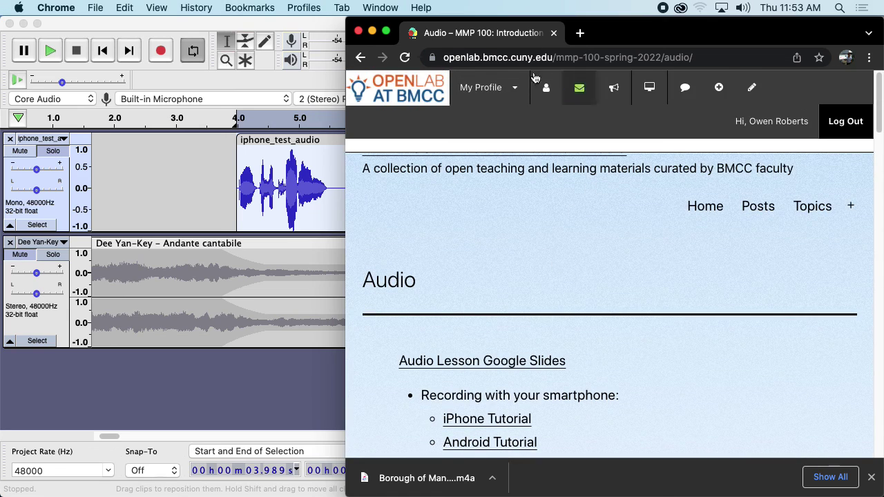
left_click_drag(346, 83, 159, 84)
mouse_move(778, 169)
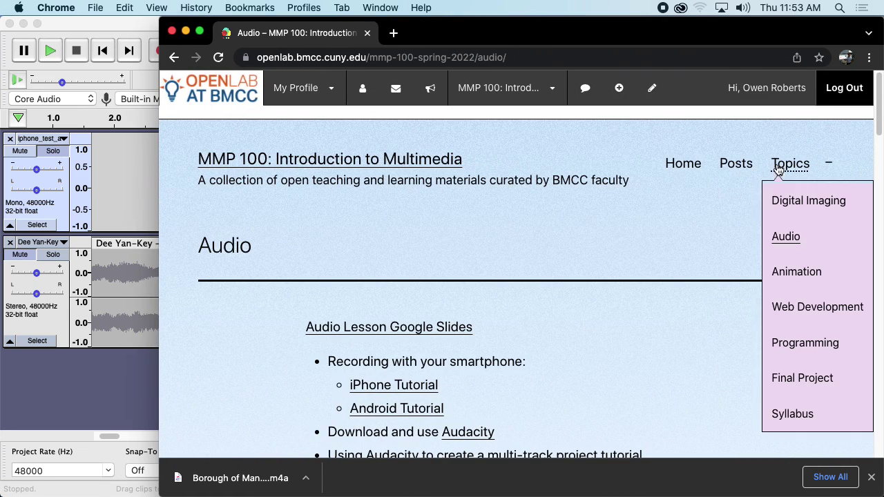
left_click(787, 237)
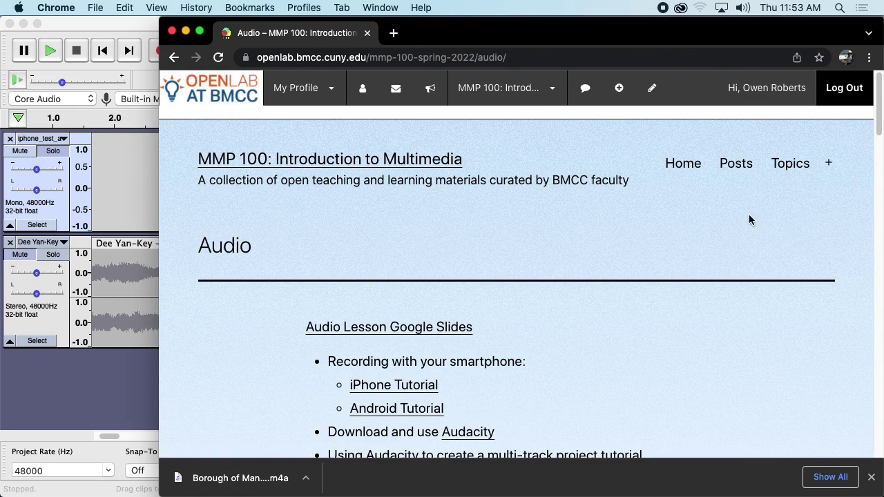
Open the Audacity link under 'Download and use Audacity' in a new tab
scroll(748, 220, "down", 5)
left_click_drag(328, 291, 535, 294)
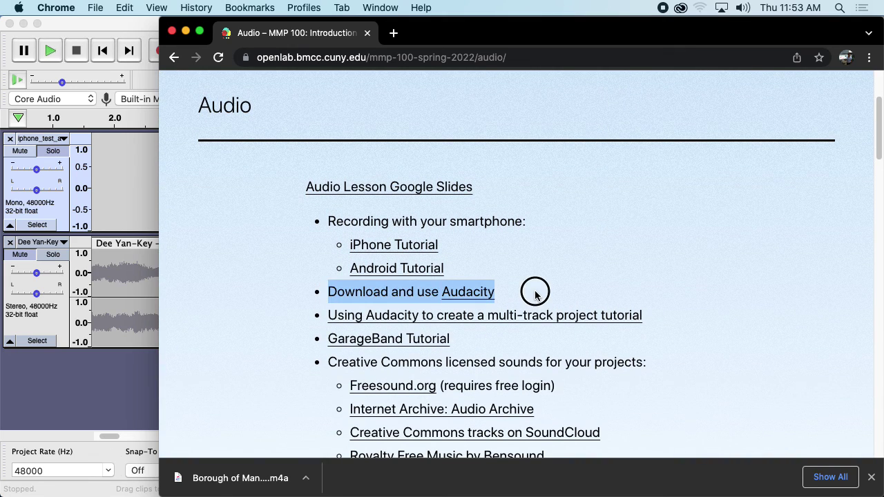
left_click(534, 291)
left_click(477, 298)
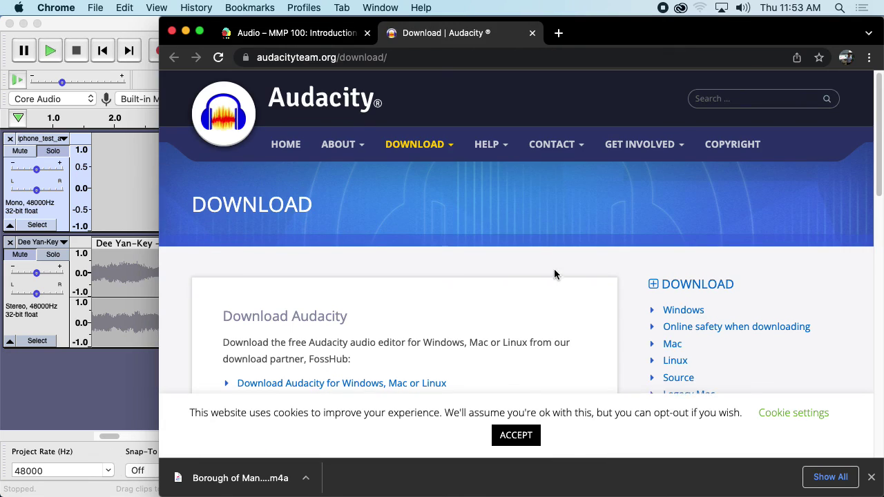
Scroll the Audacity download page, then close the Download | Audacity tab
scroll(566, 252, "down", 3)
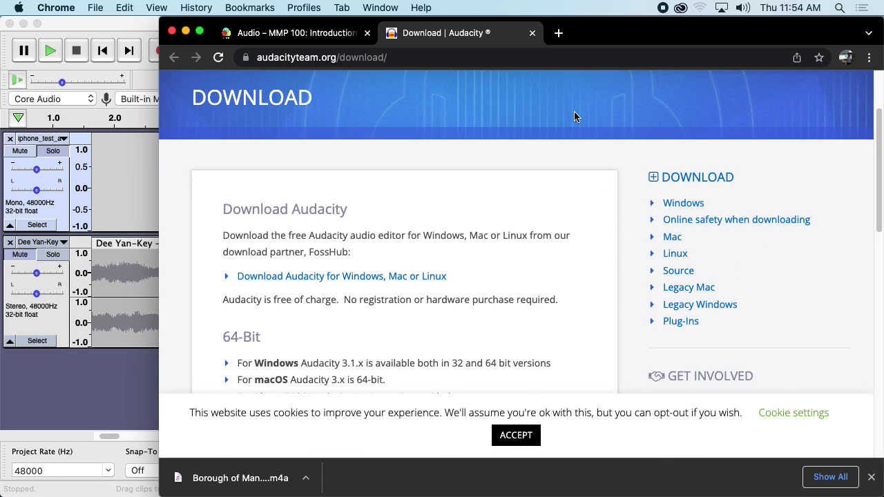
left_click(533, 32)
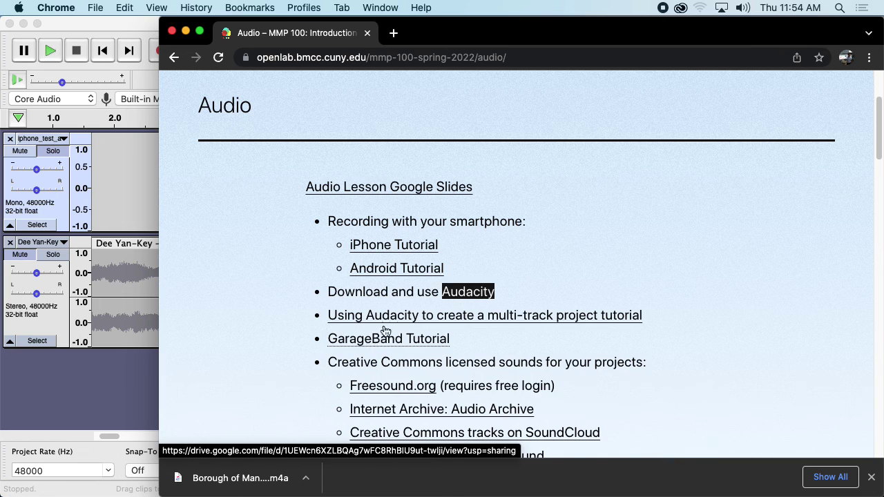
Dismiss the downloads bar, scroll to Audio Portrait of a Place and highlight its heading
left_click(871, 476)
left_click(704, 347)
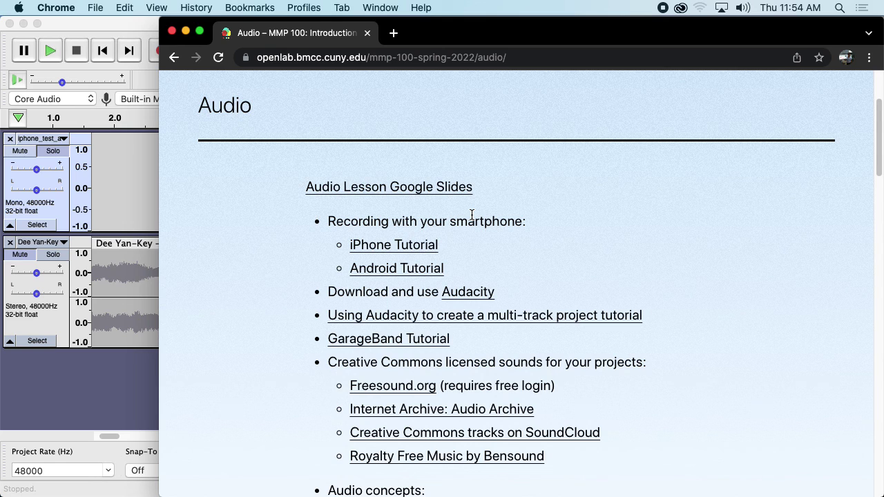
scroll(644, 301, "down", 10)
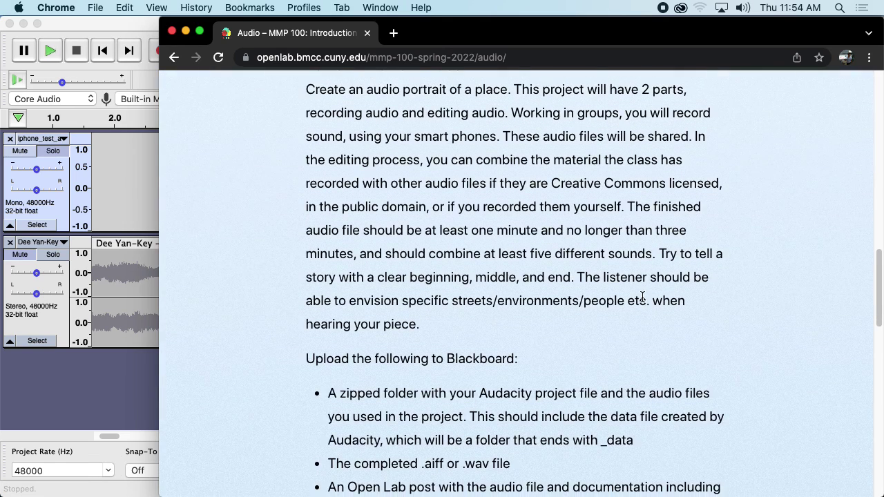
scroll(642, 297, "up", 2)
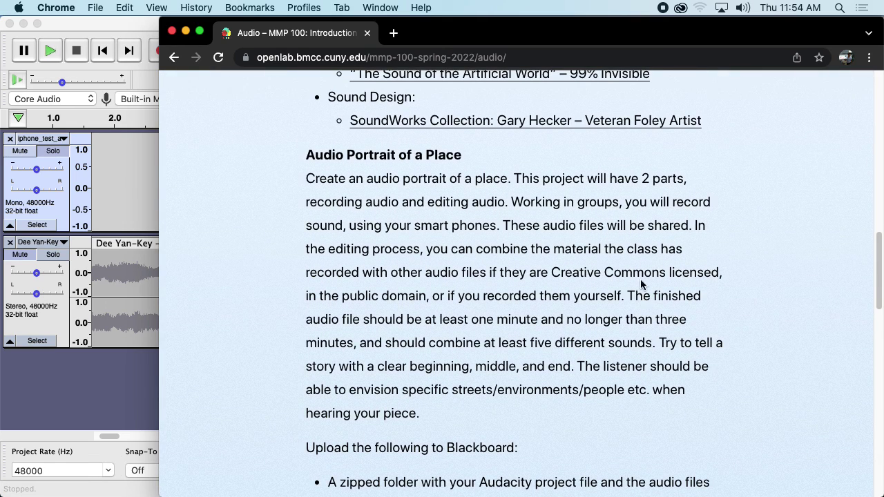
scroll(690, 273, "down", 1)
scroll(695, 268, "down", 1)
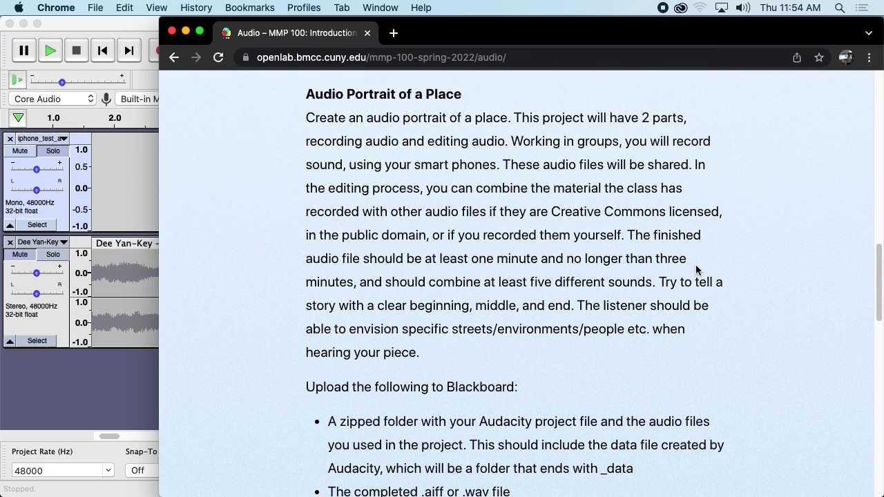
left_click_drag(301, 94, 479, 89)
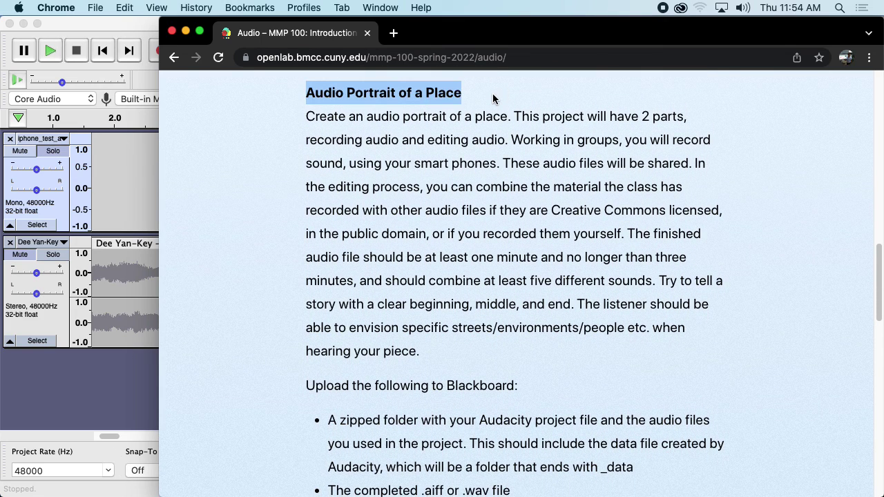